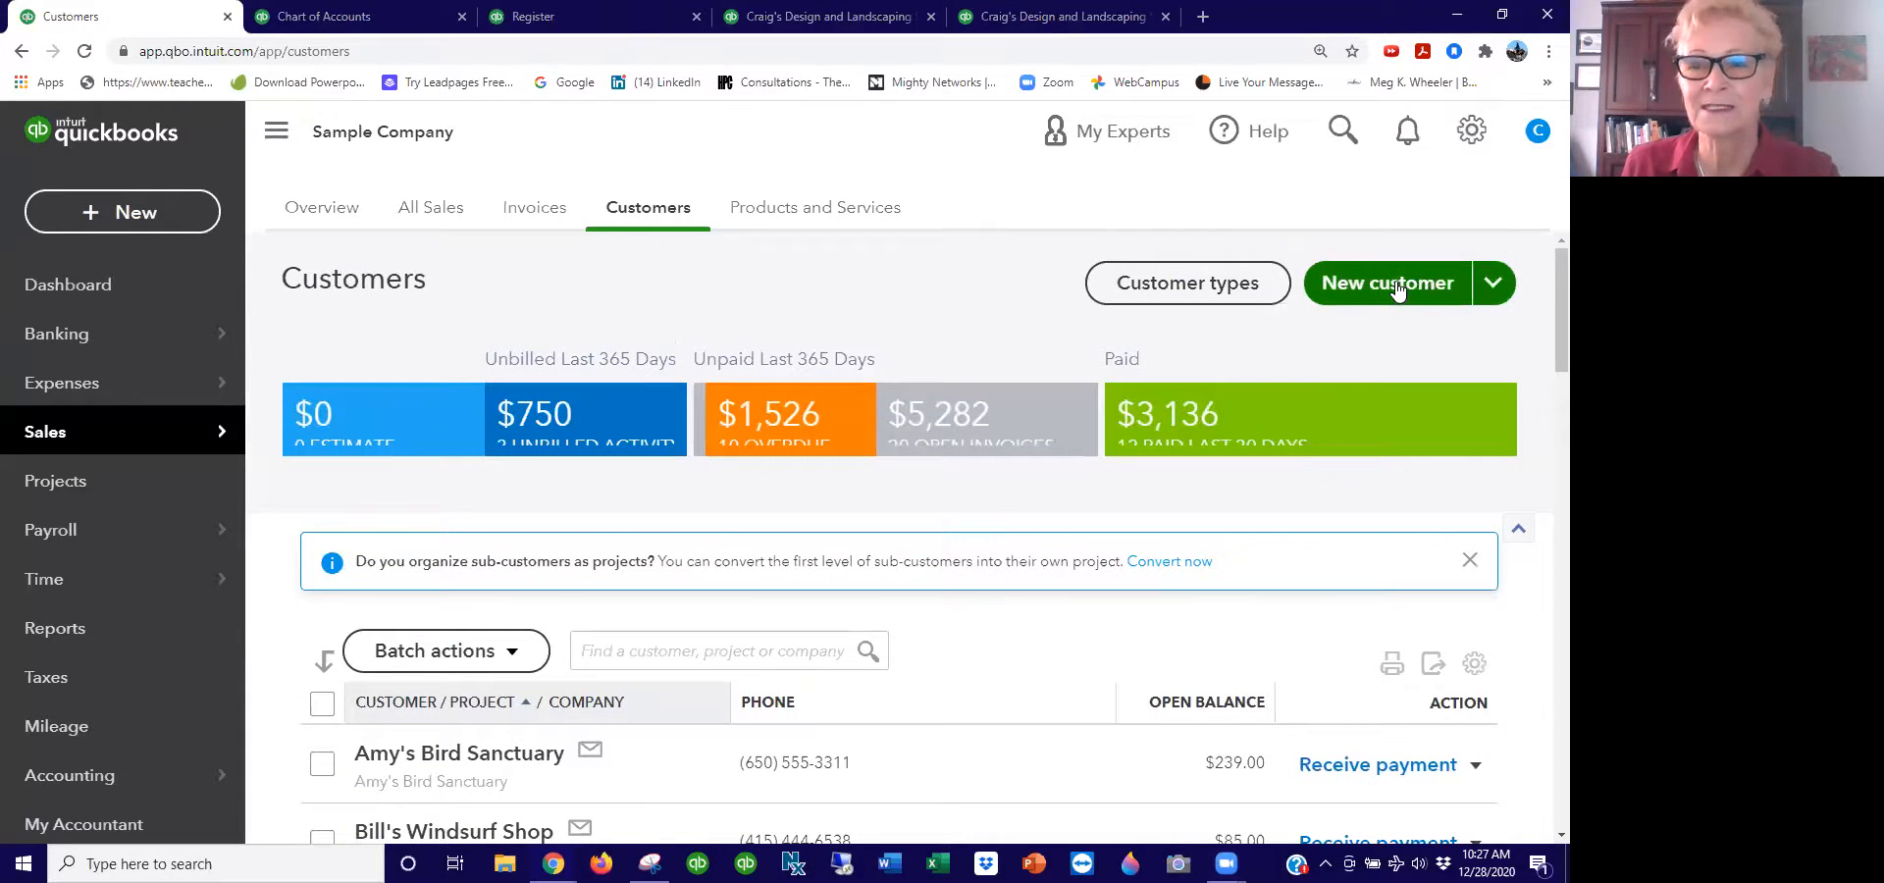
Step: Reveal the Import customers option from the arrow beside New customer
{"action": "left_click", "coordinate": [1493, 285]}
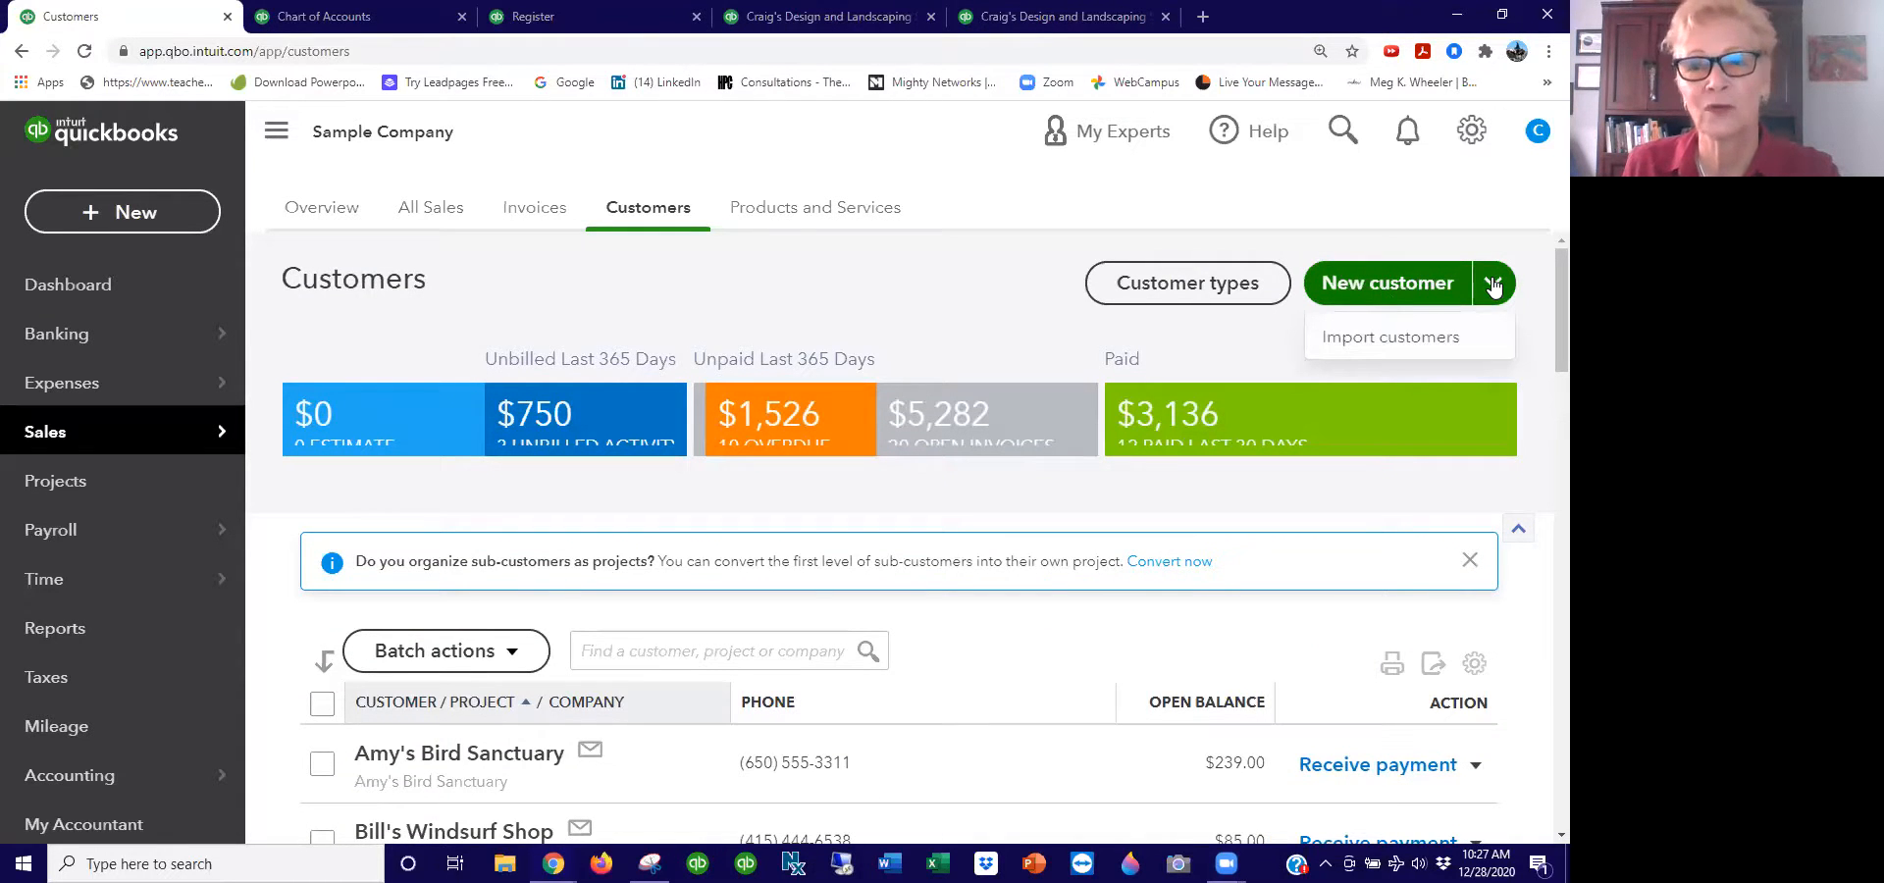
Step: Start a new customer and enter the customer's display name
{"action": "left_click", "coordinate": [1371, 284]}
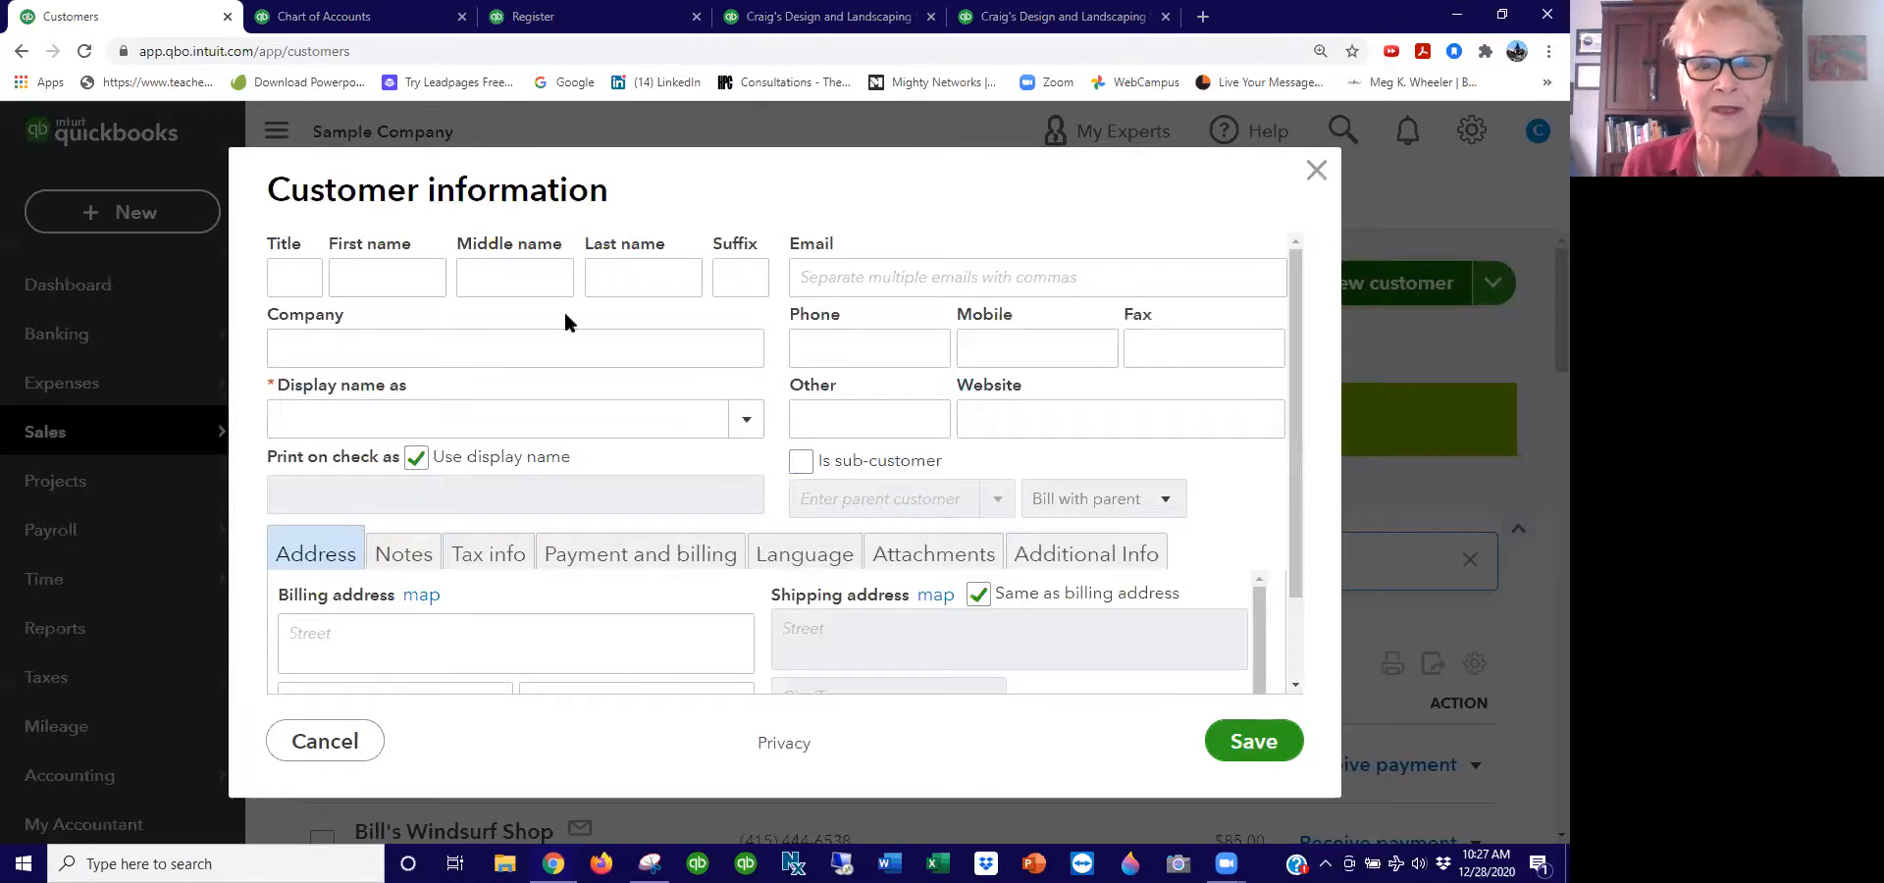
{"action": "left_click", "coordinate": [306, 414]}
{"action": "type", "text": "Made "}
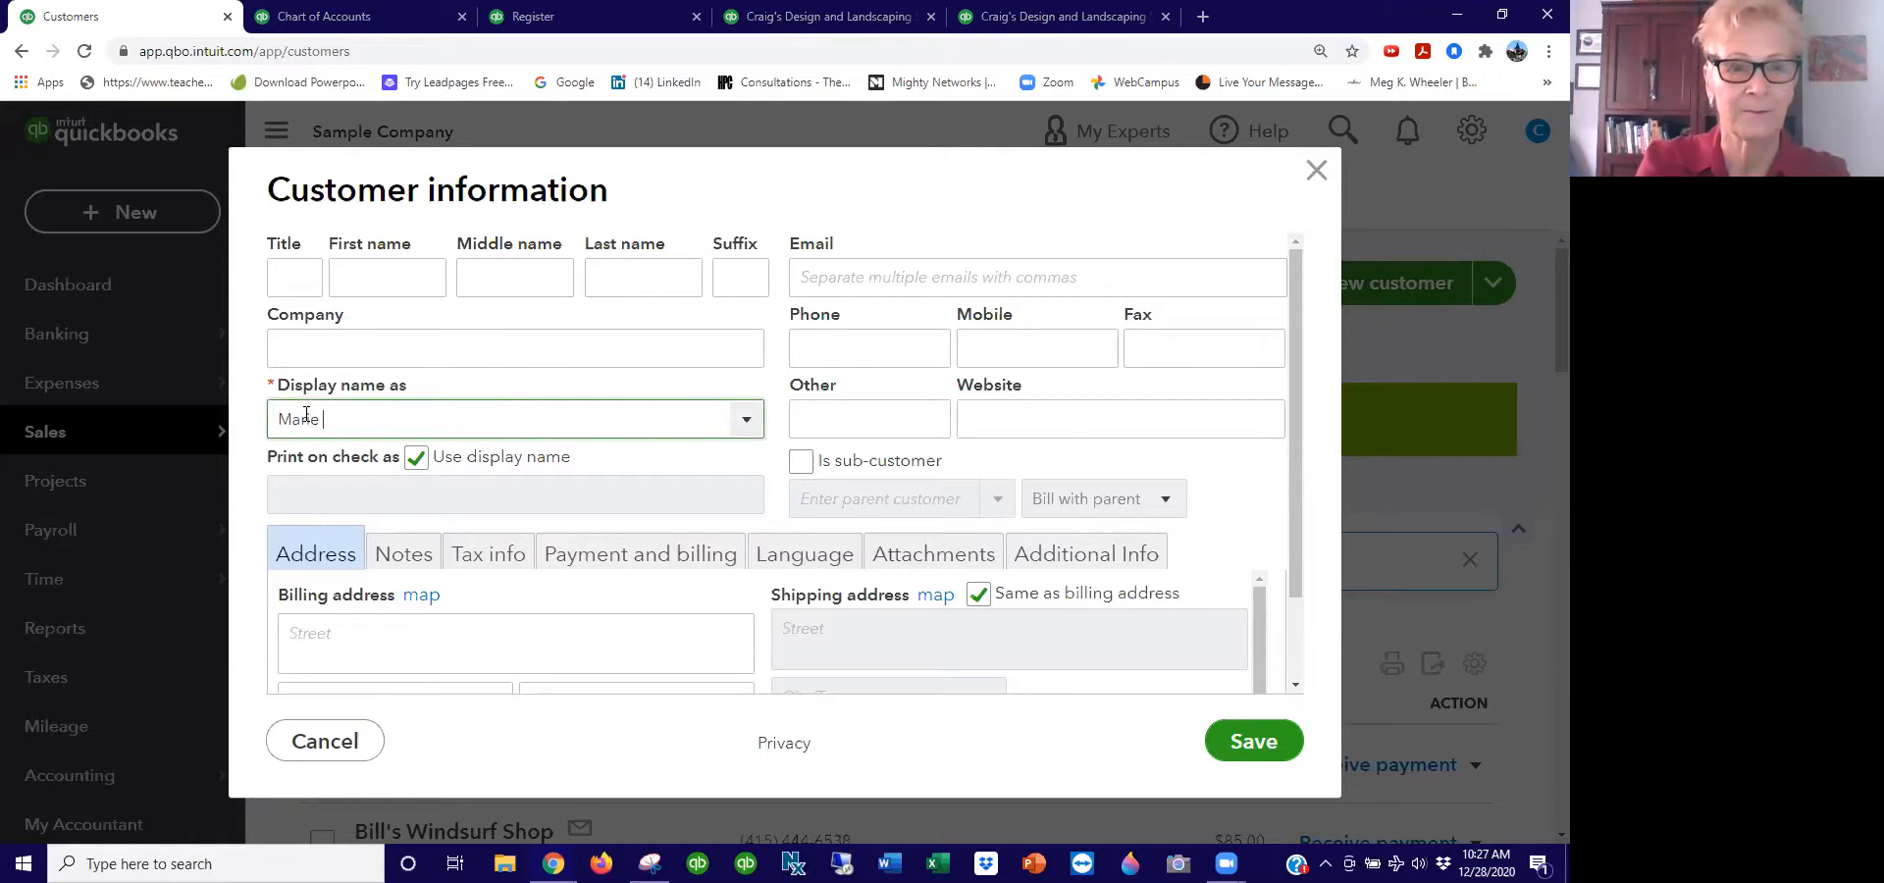
{"action": "type", "text": "Gibson"}
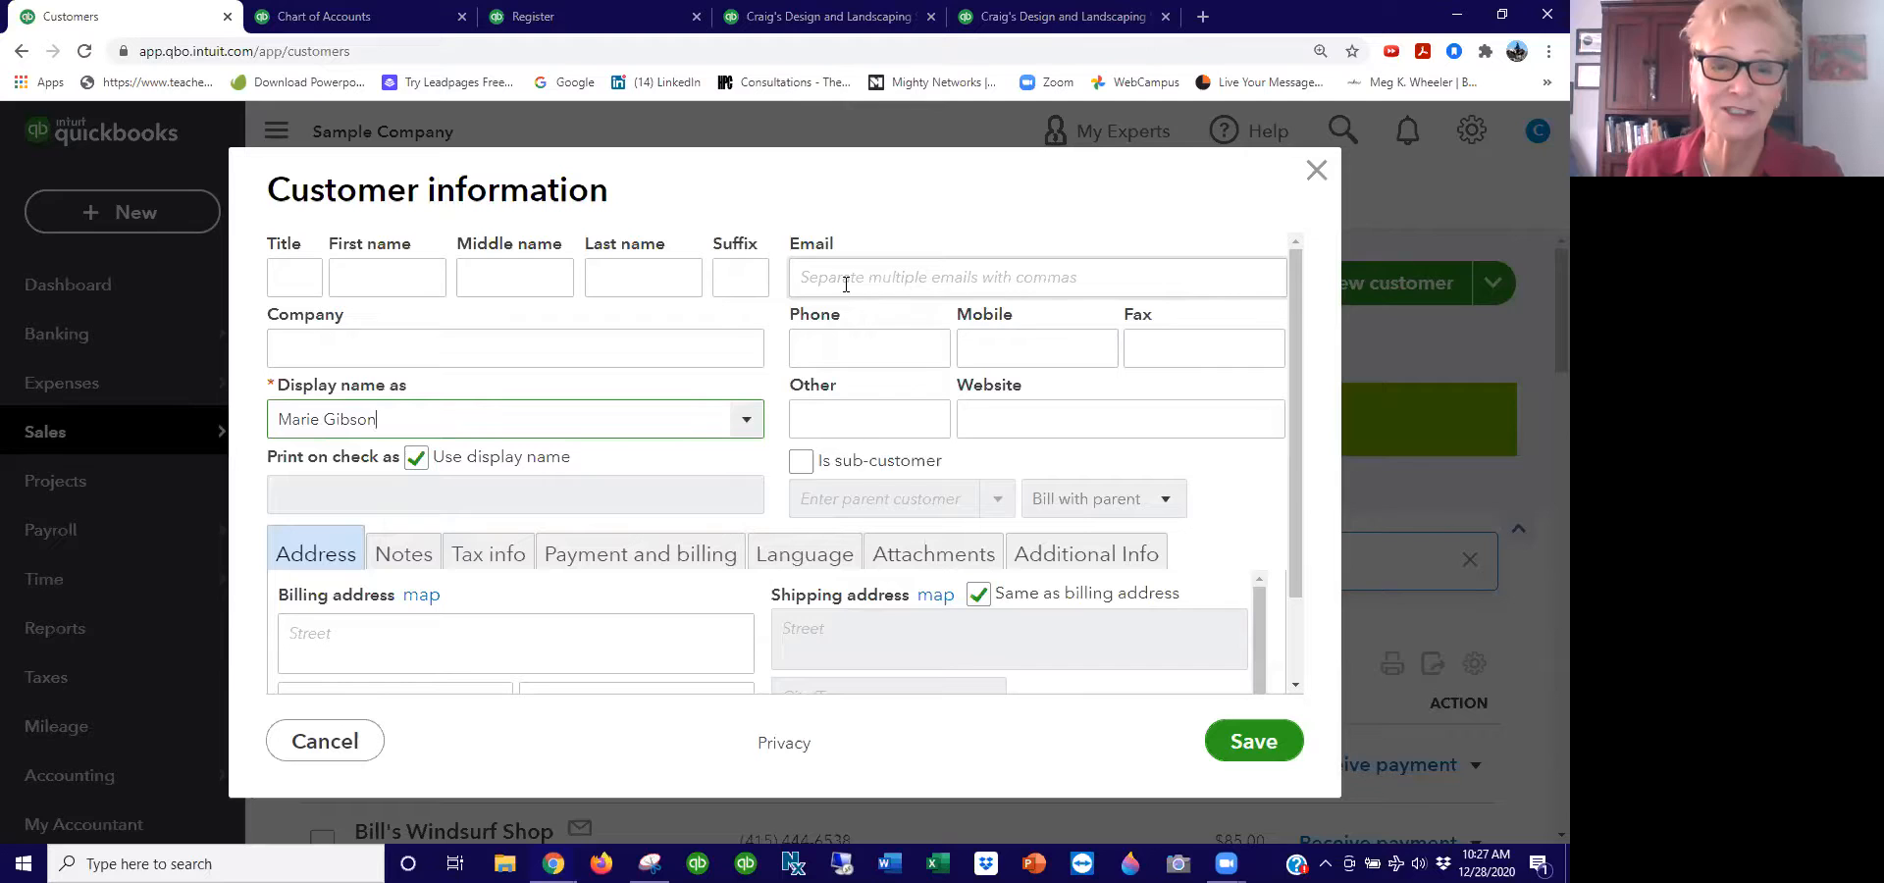
Step: Look through the form's notes, tax info, payment, language, attachments and customer type sections
{"action": "left_click", "coordinate": [403, 554]}
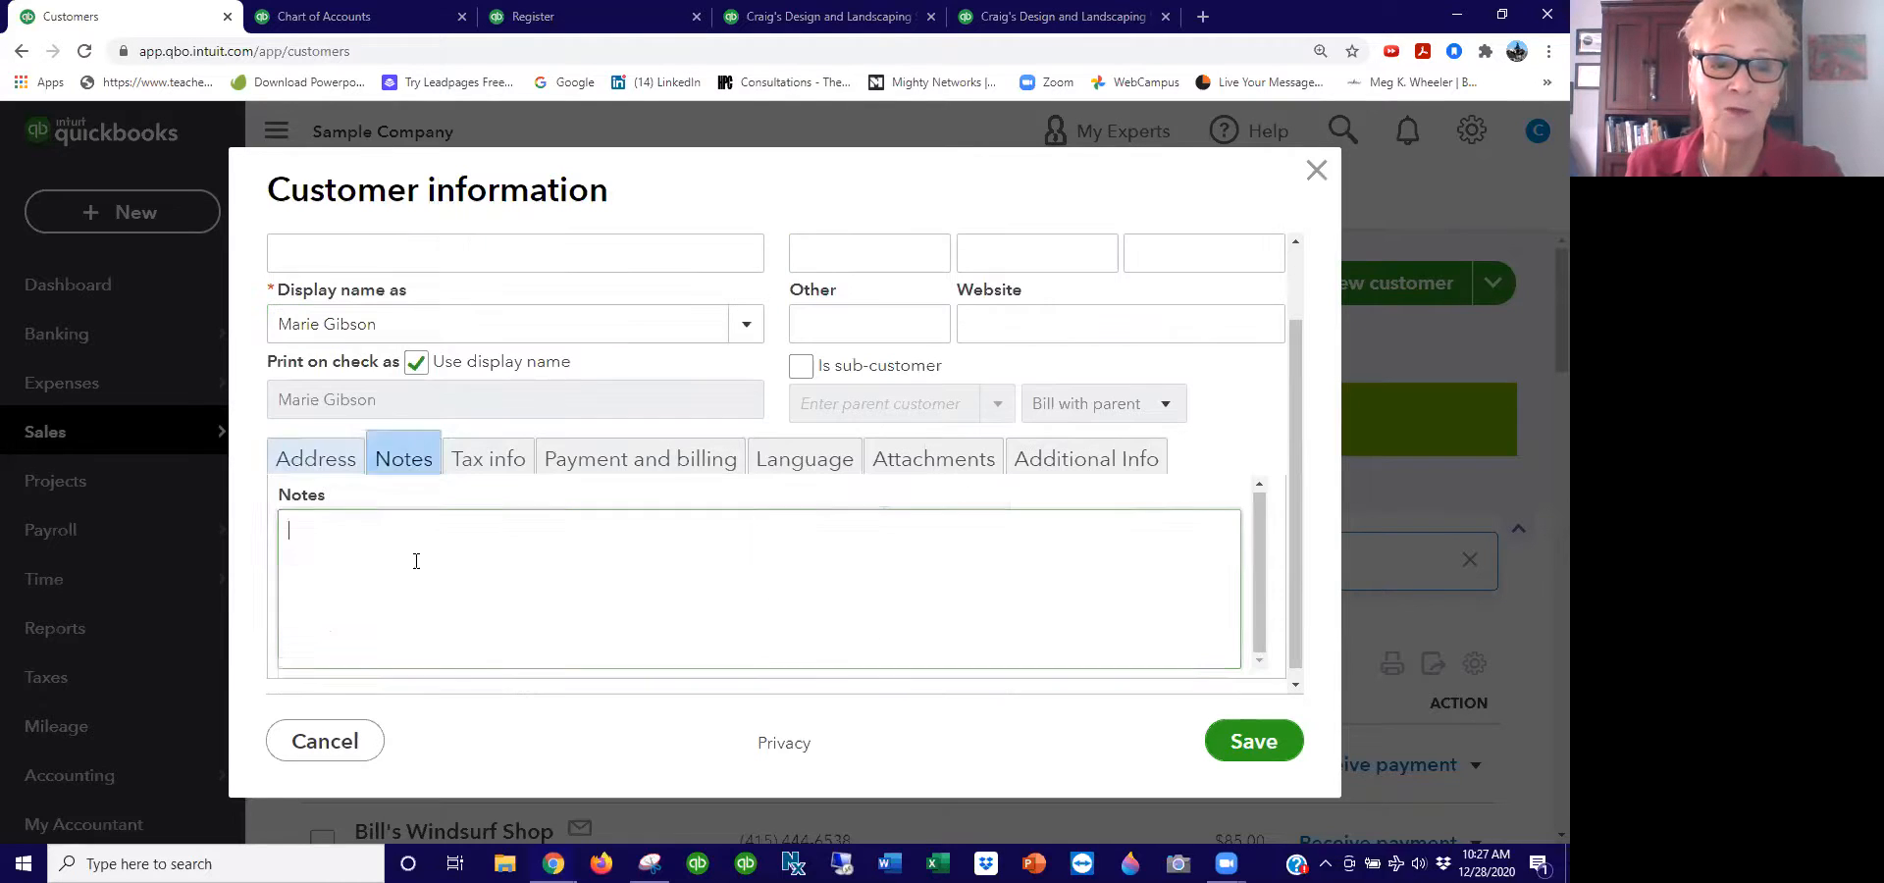
{"action": "left_click", "coordinate": [506, 458]}
{"action": "left_click", "coordinate": [618, 458]}
{"action": "left_click", "coordinate": [797, 465]}
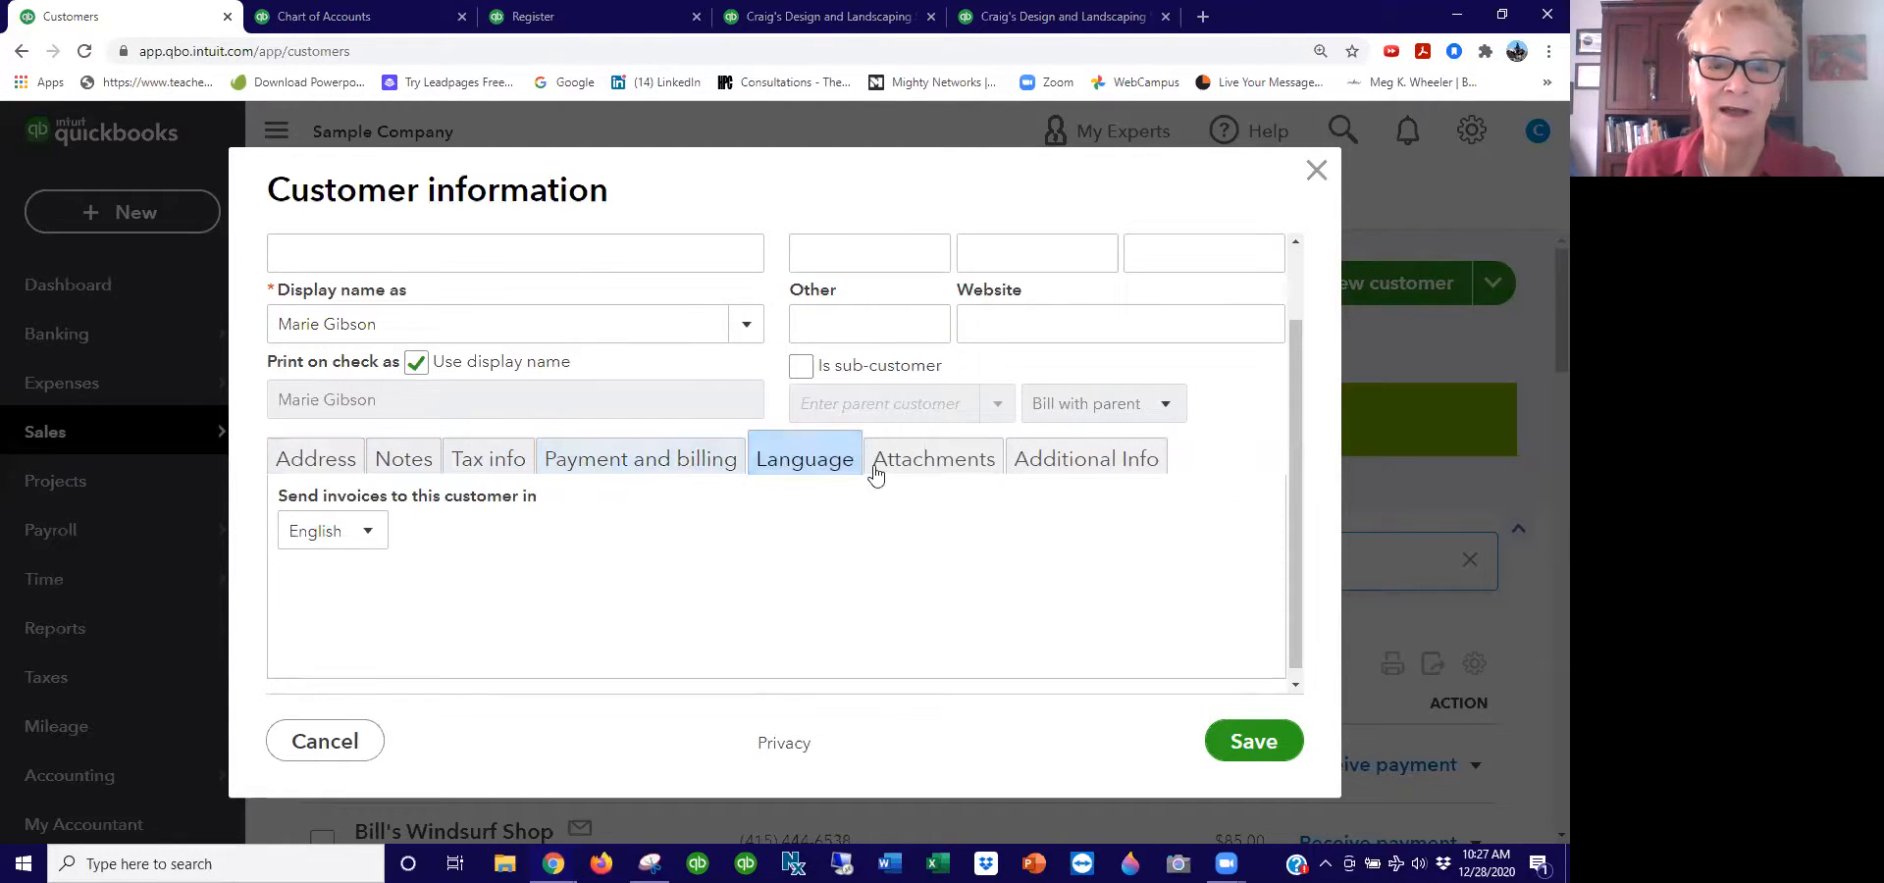
{"action": "left_click", "coordinate": [932, 461]}
{"action": "left_click", "coordinate": [1124, 469]}
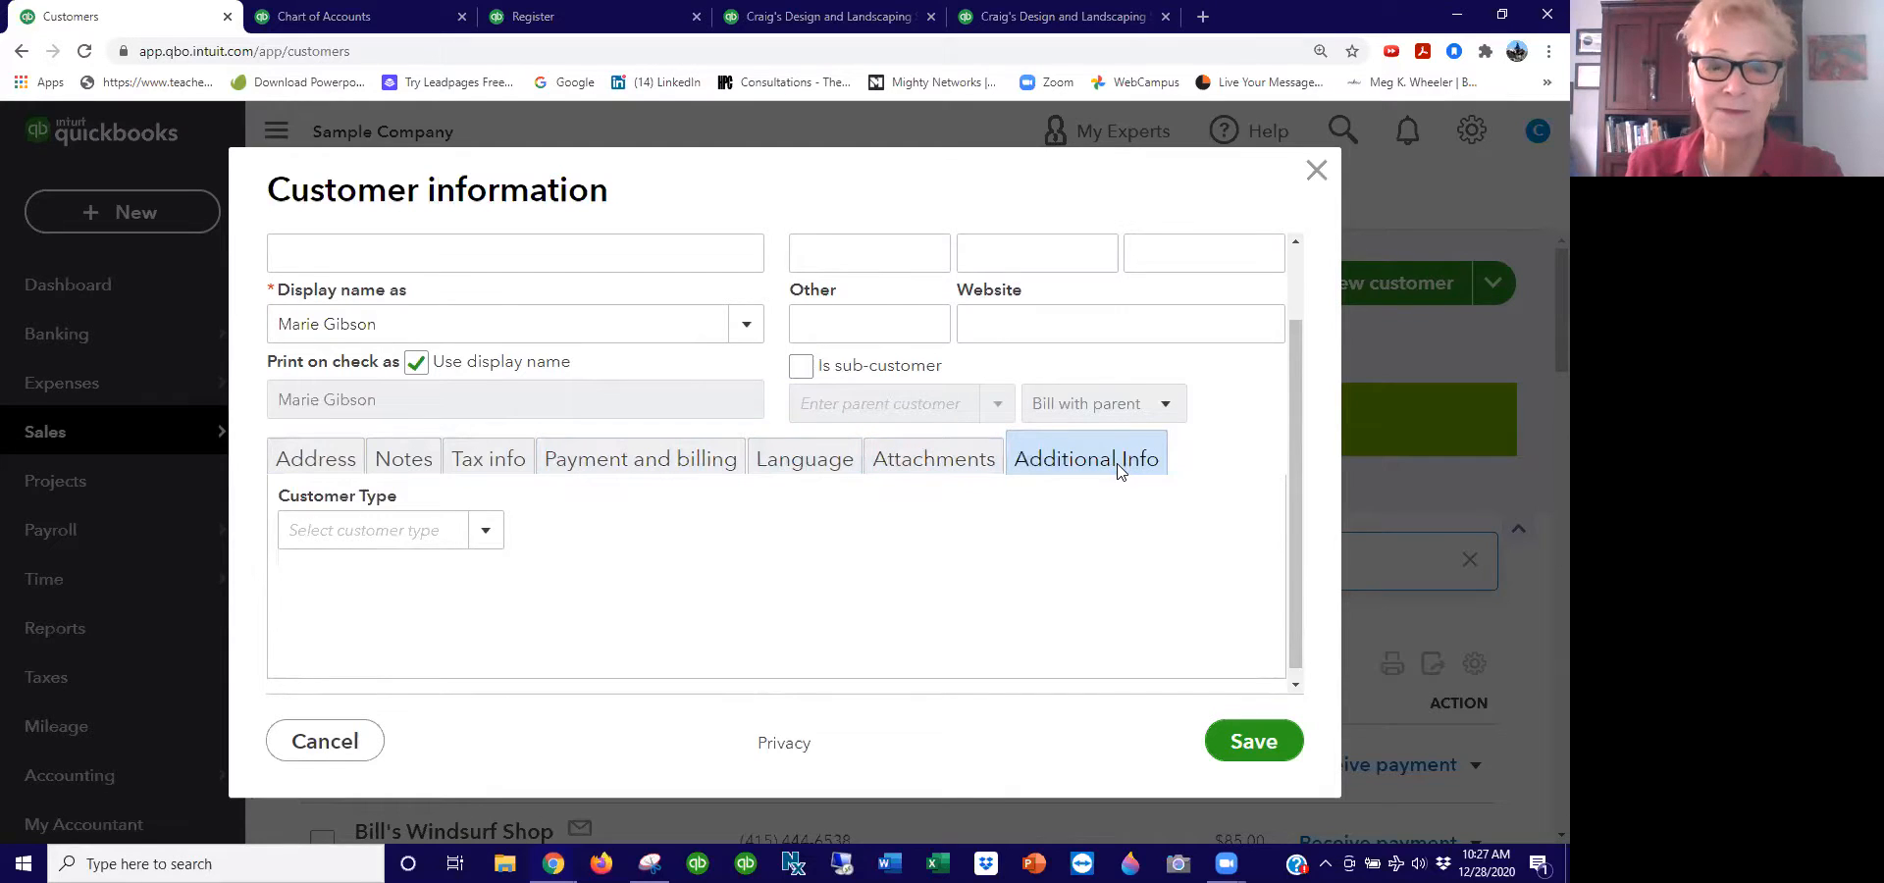
{"action": "scroll", "coordinate": [883, 495], "scroll_direction": "up", "scroll_amount": 1}
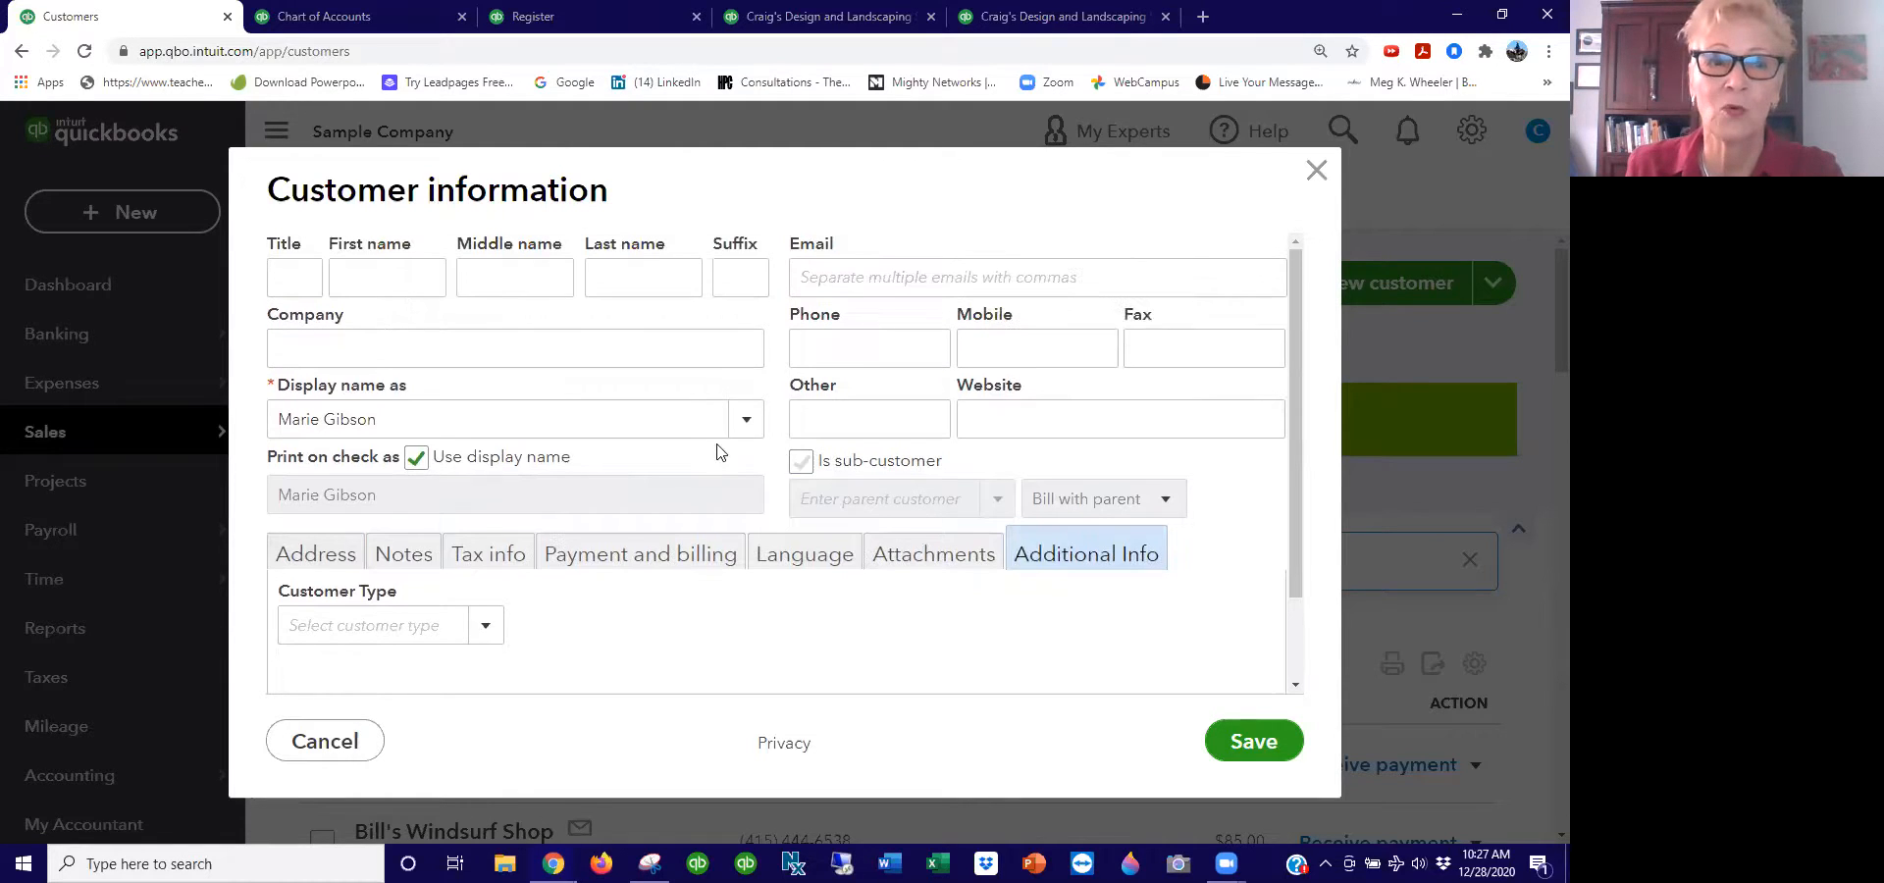
Step: Enter the customer's first and last name, dismiss the address suggestions, and save
{"action": "left_click", "coordinate": [387, 279]}
{"action": "type", "text": "Marie"}
{"action": "key", "text": "Tab"}
{"action": "key", "text": "Tab"}
{"action": "type", "text": "Gibson"}
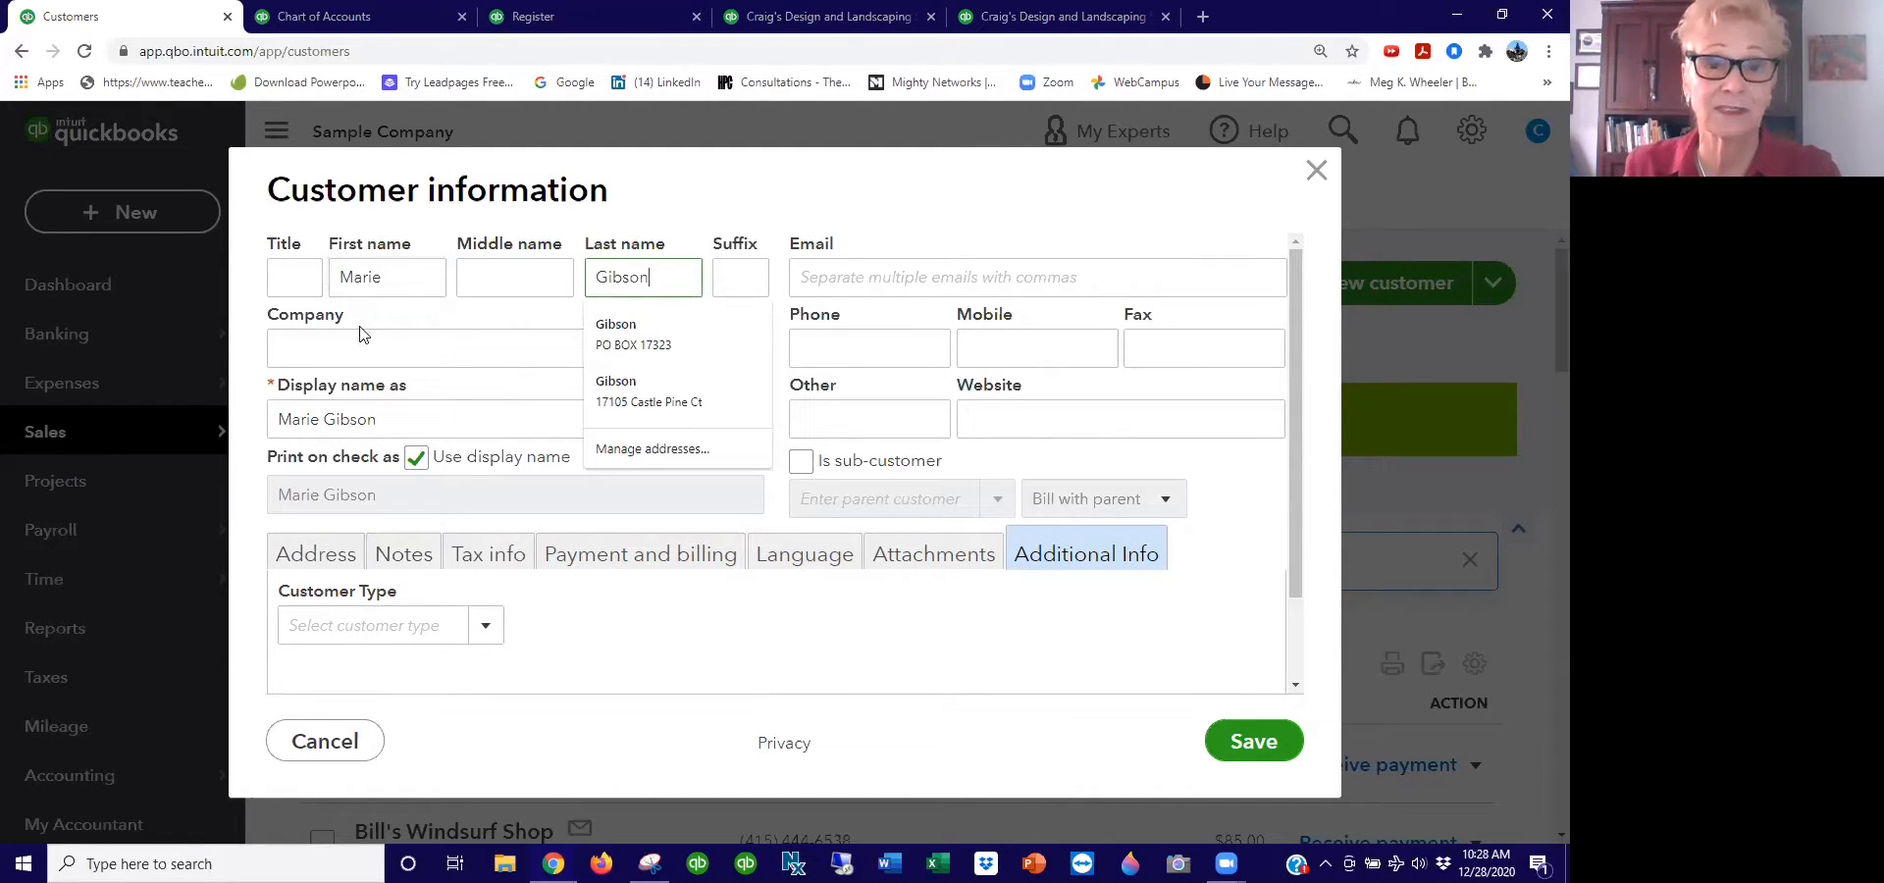
{"action": "left_click", "coordinate": [655, 353]}
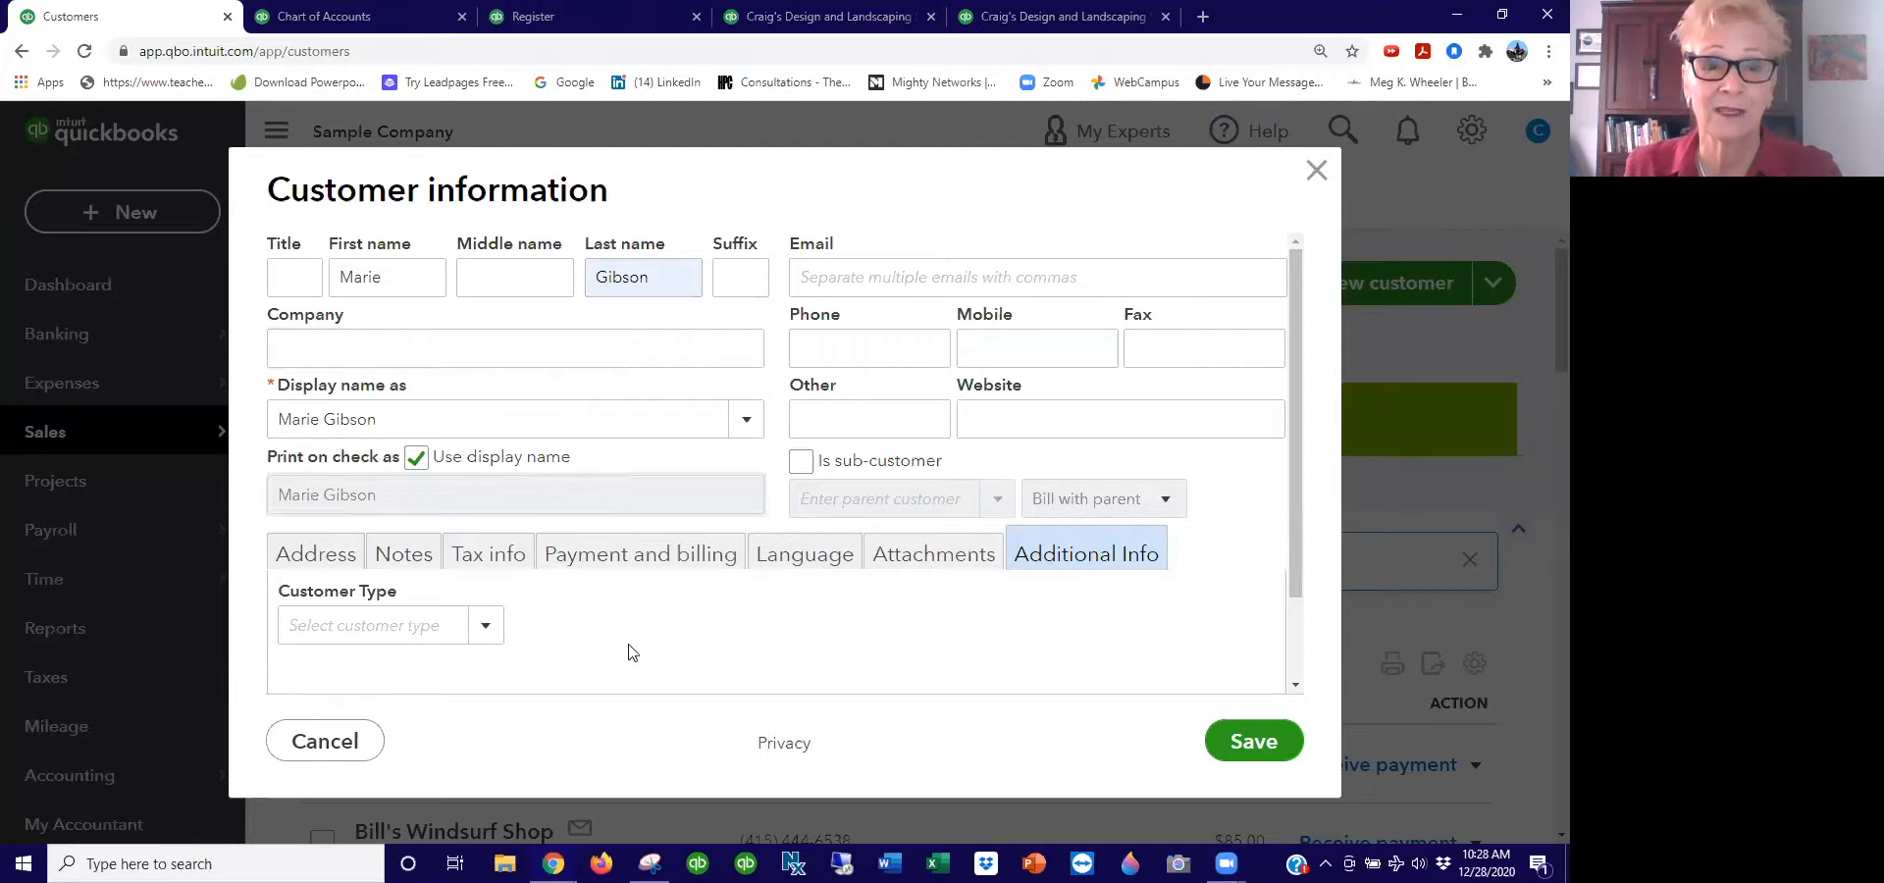
{"action": "left_click", "coordinate": [1254, 741]}
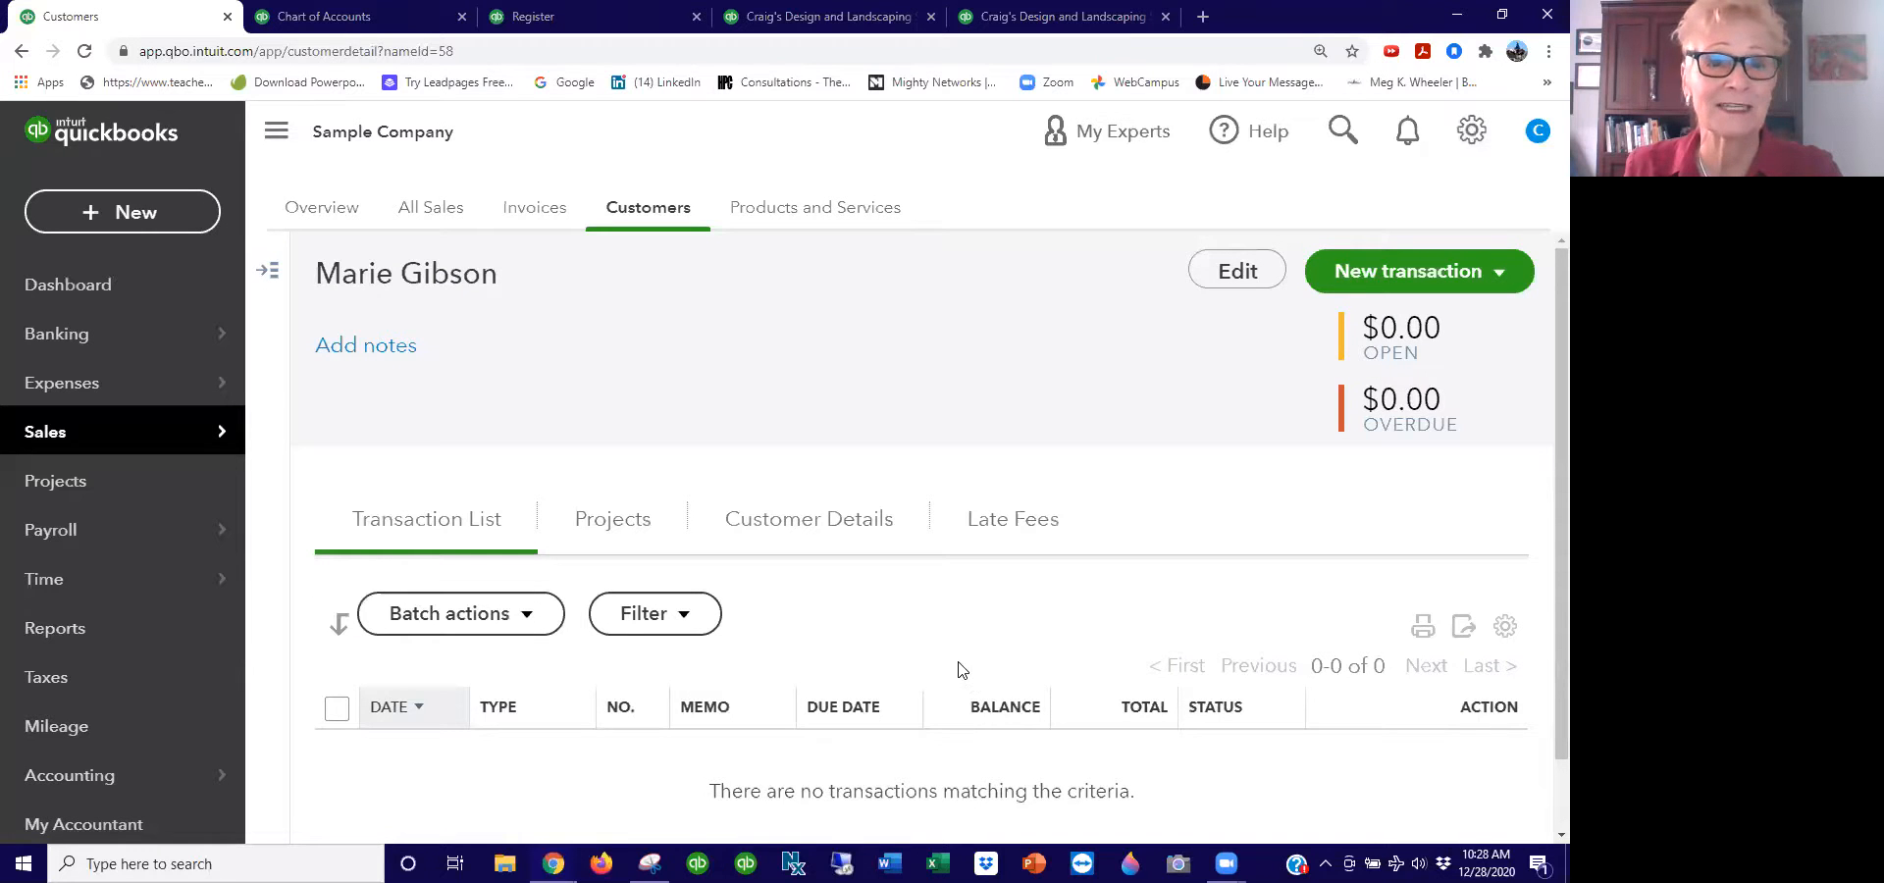
Step: Review the Invoices overview page
{"action": "left_click", "coordinate": [542, 212]}
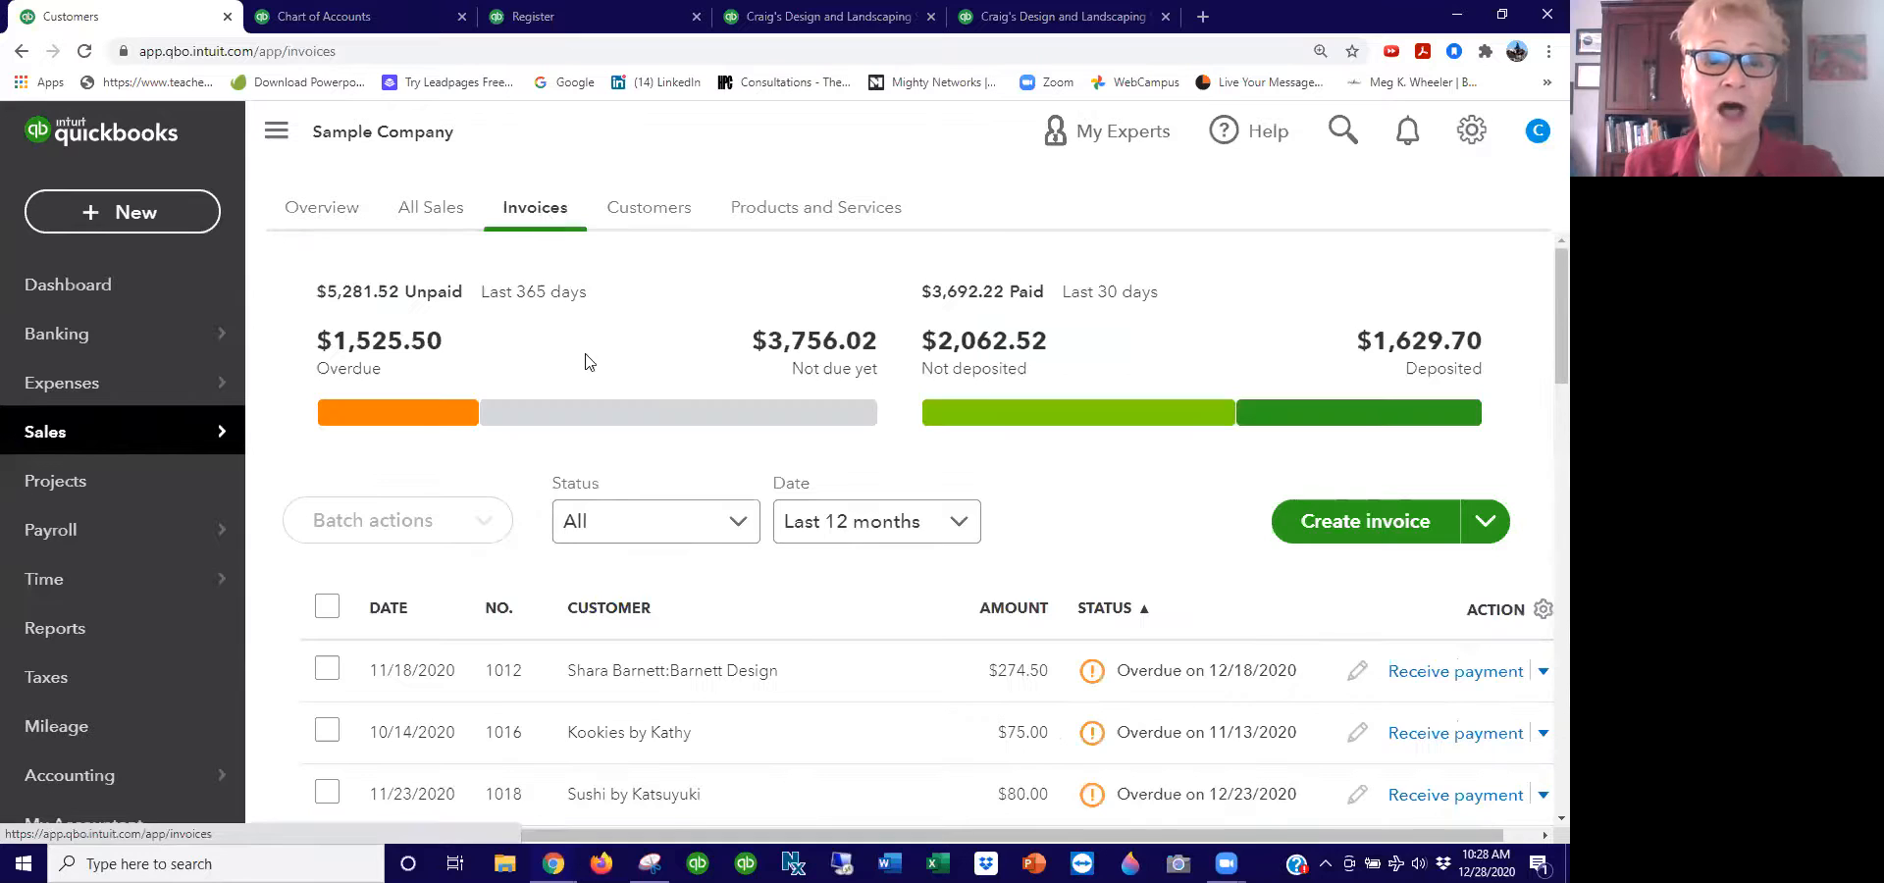
{"action": "scroll", "coordinate": [597, 368], "scroll_direction": "down", "scroll_amount": 10}
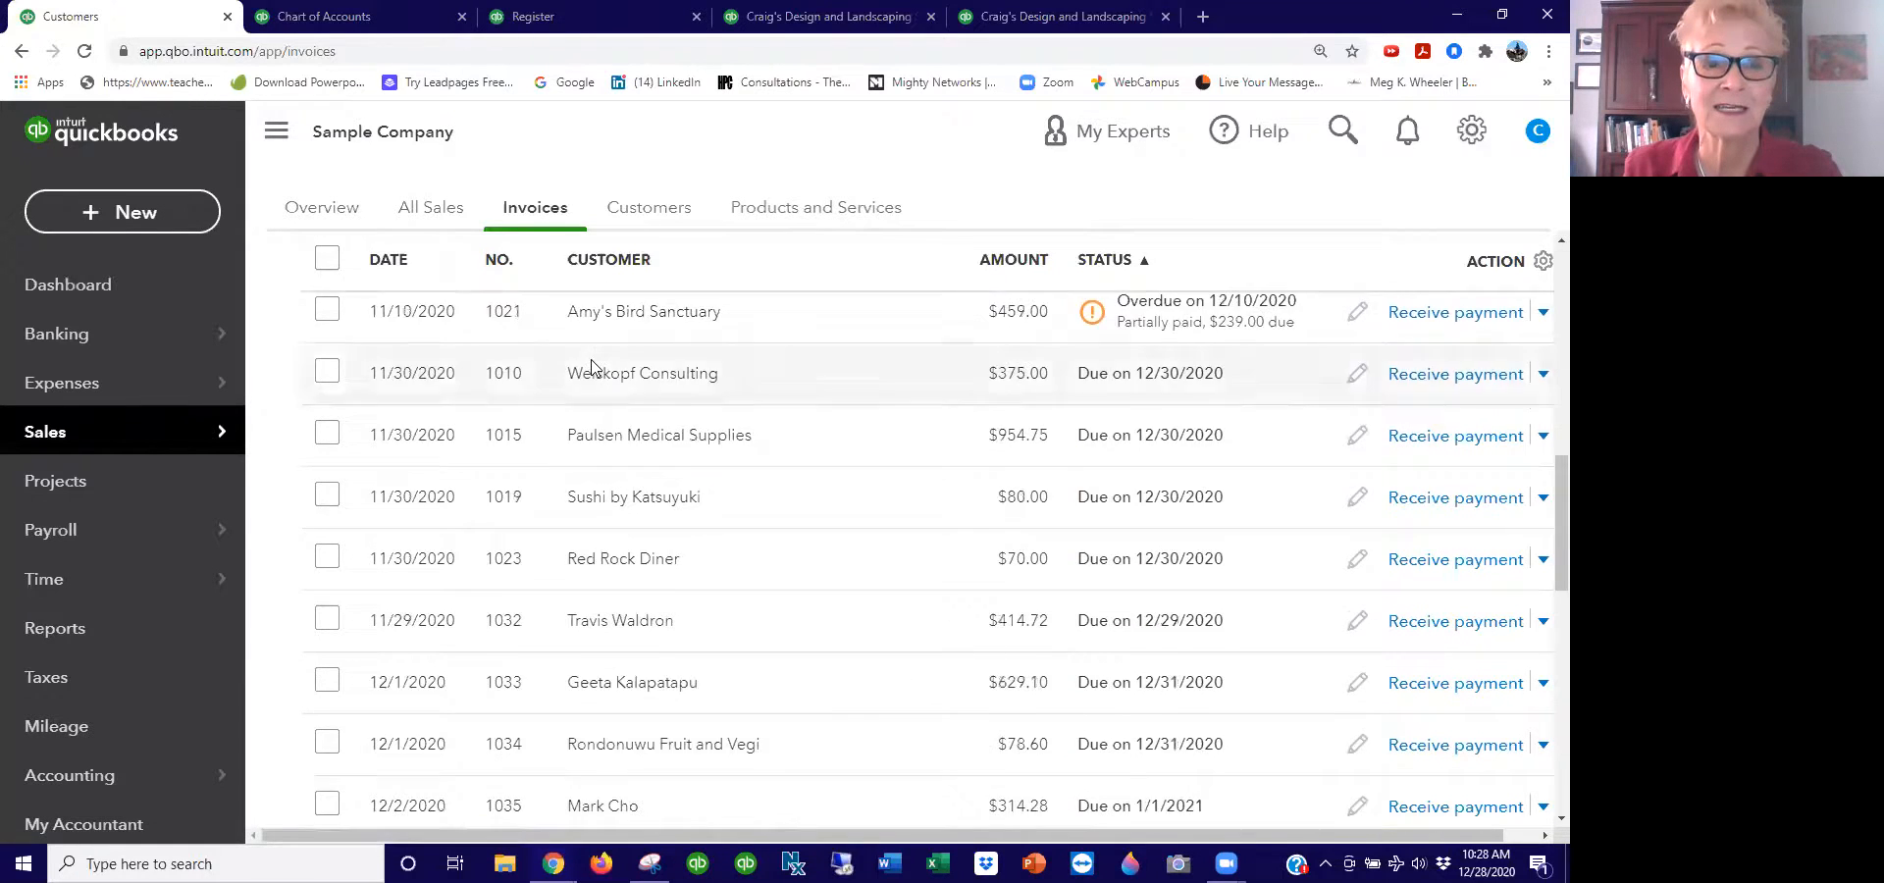
{"action": "scroll", "coordinate": [595, 368], "scroll_direction": "up", "scroll_amount": 10}
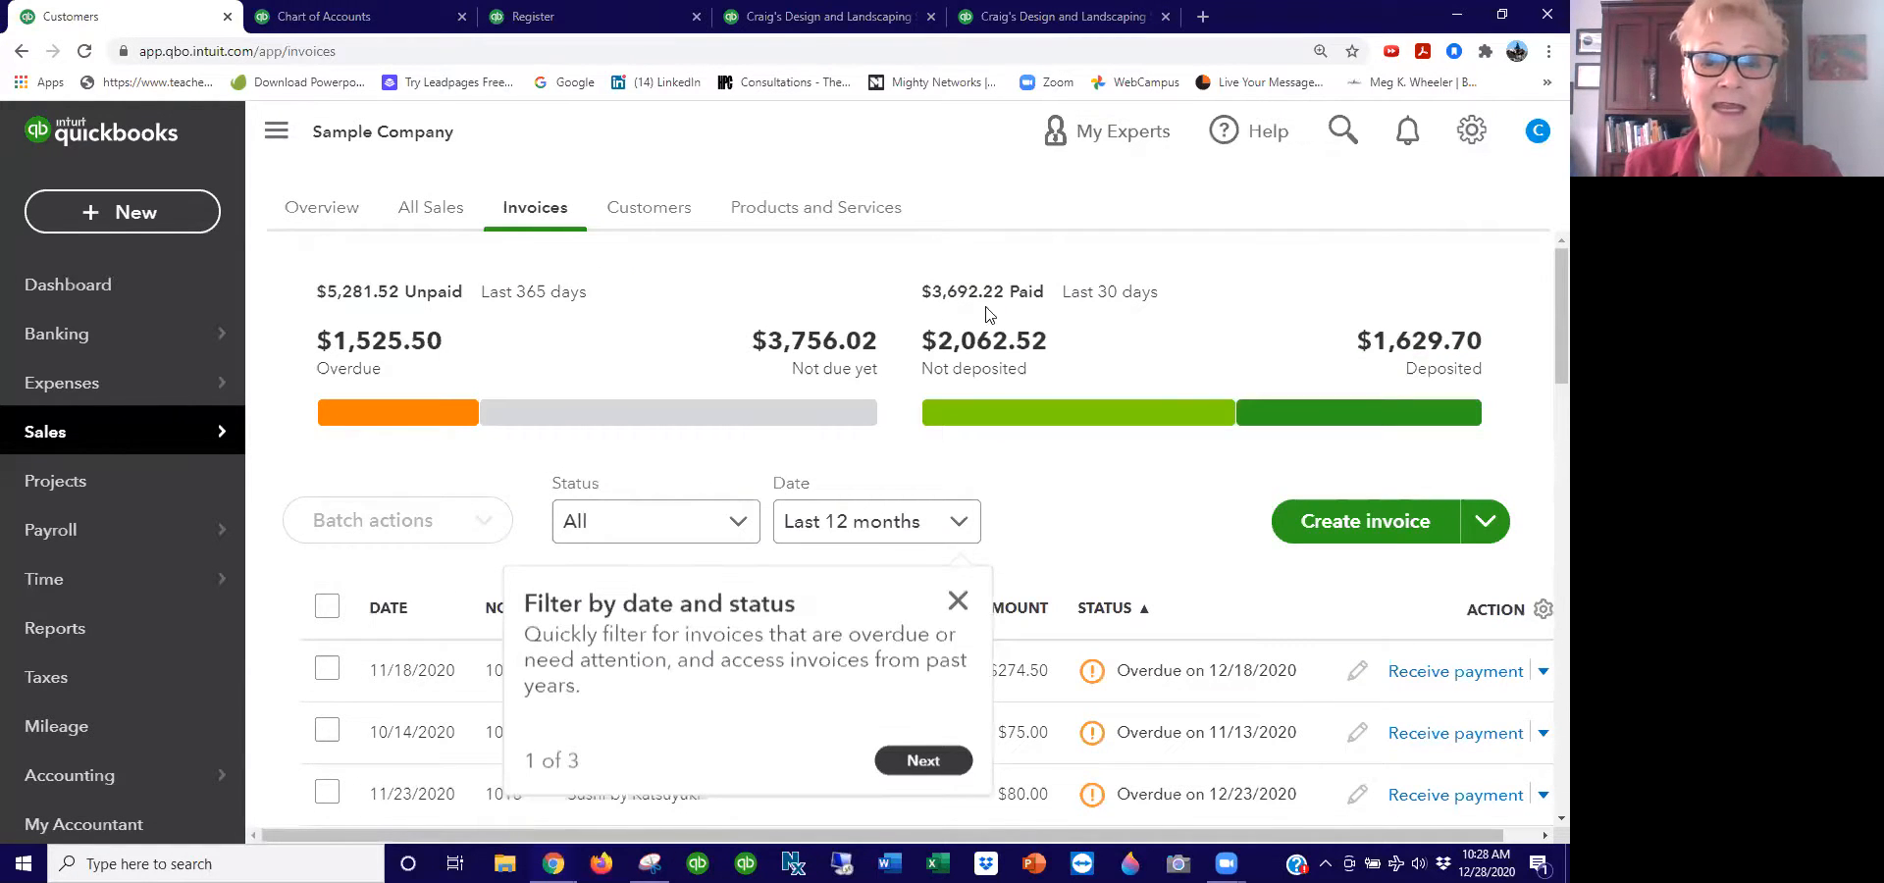
Step: Open the new customer from the Customers list and start a new invoice for them
{"action": "left_click", "coordinate": [650, 209]}
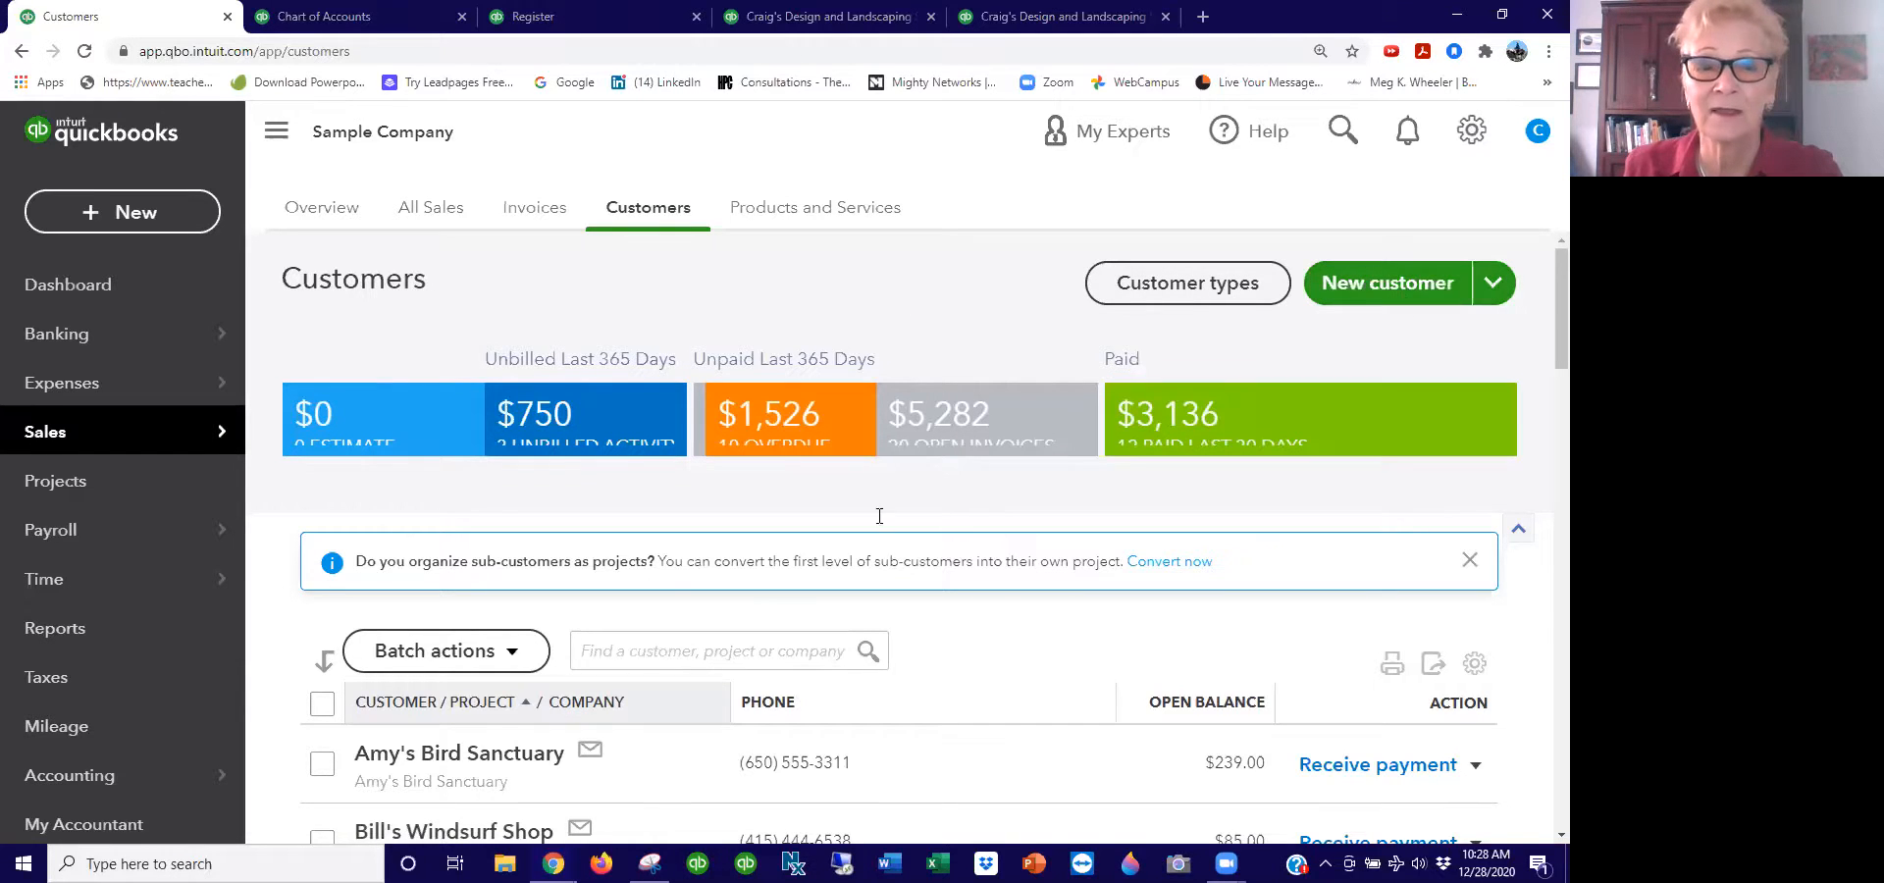
{"action": "scroll", "coordinate": [598, 648], "scroll_direction": "down", "scroll_amount": 10}
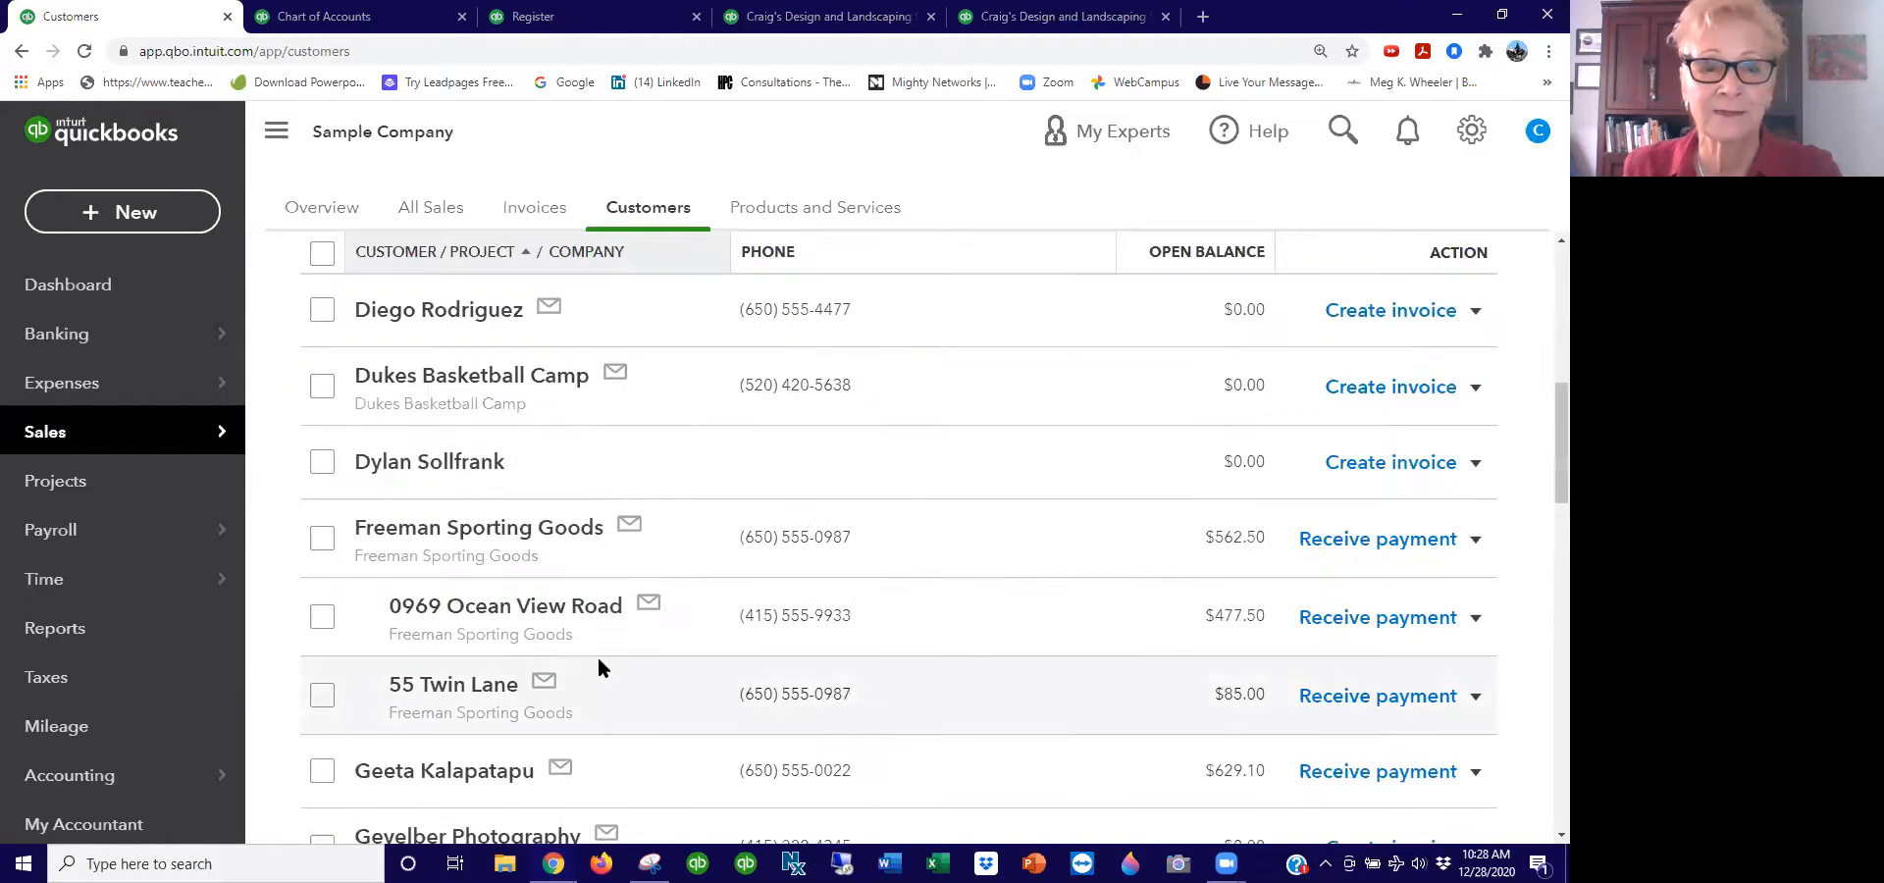
{"action": "scroll", "coordinate": [547, 653], "scroll_direction": "down", "scroll_amount": 3}
{"action": "left_click", "coordinate": [422, 546]}
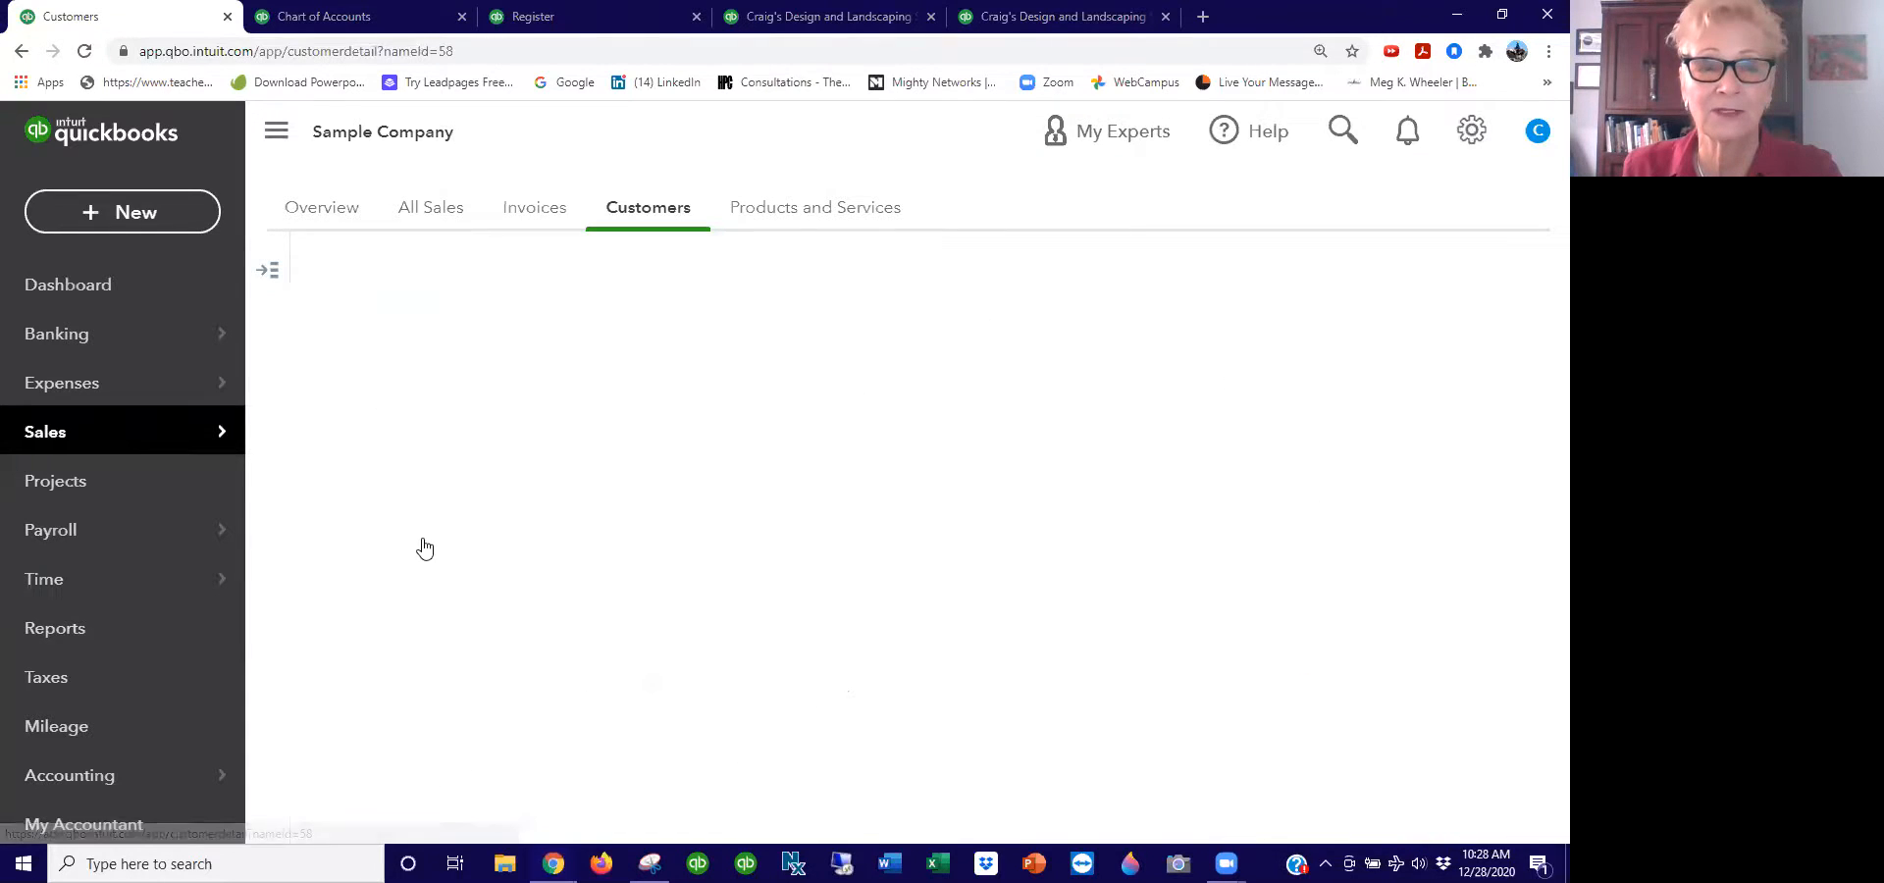
{"action": "left_click", "coordinate": [1499, 292]}
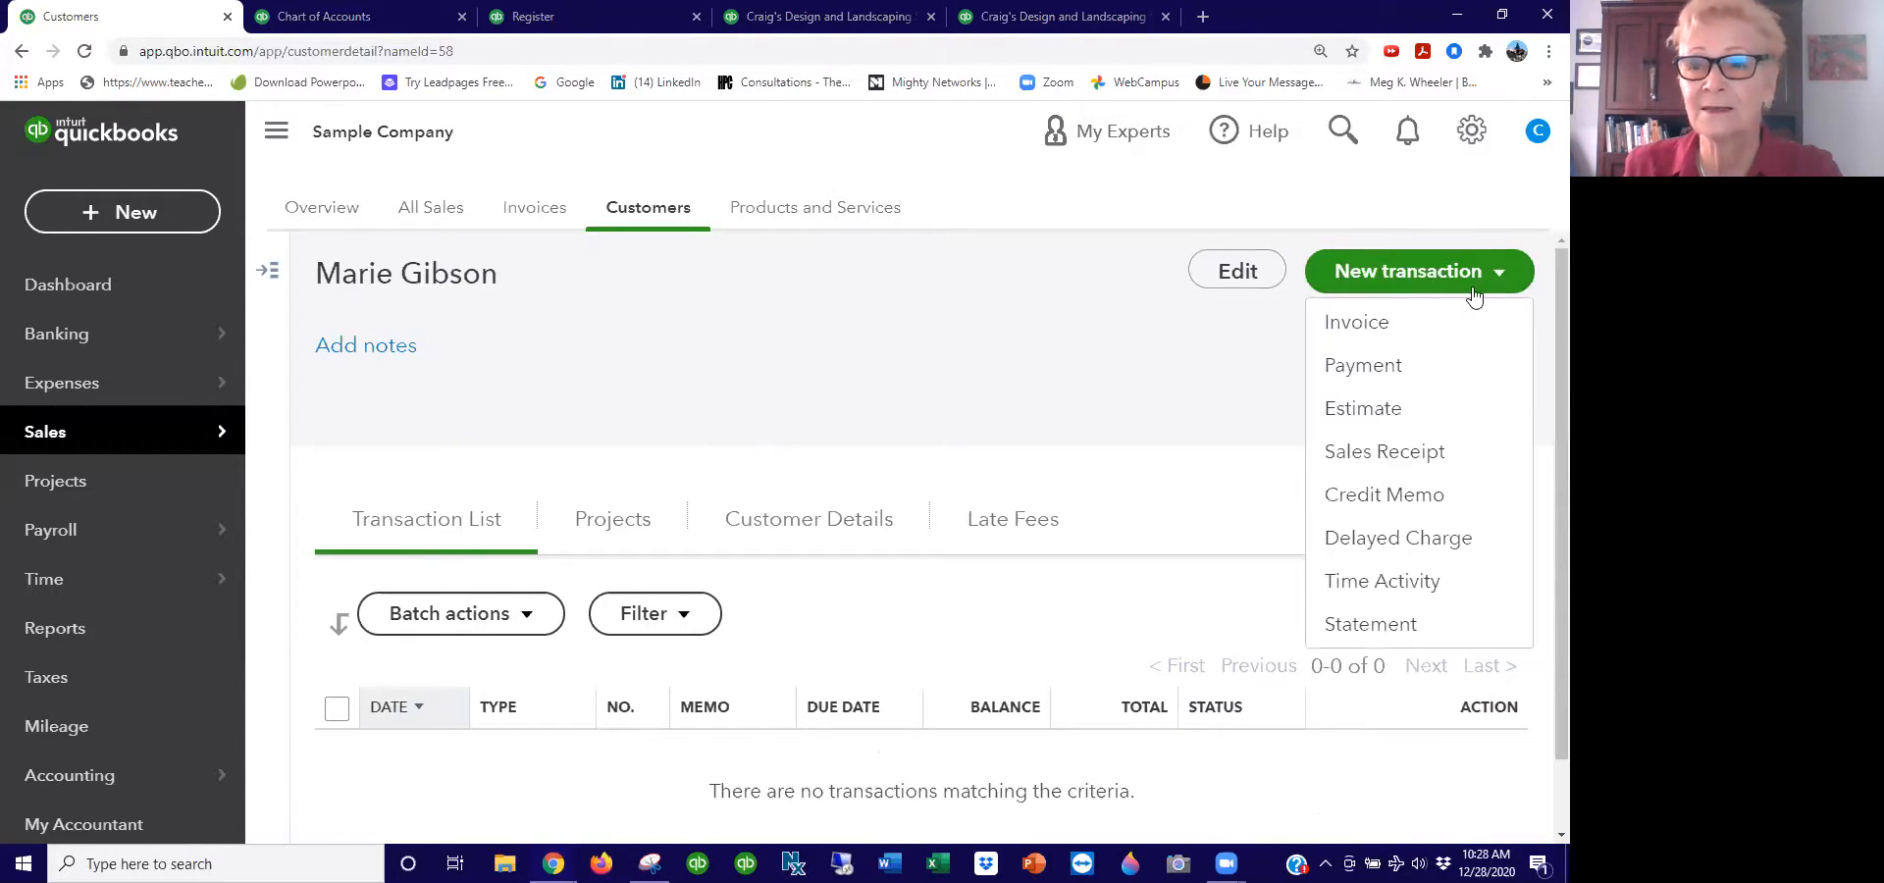
{"action": "left_click", "coordinate": [1358, 322]}
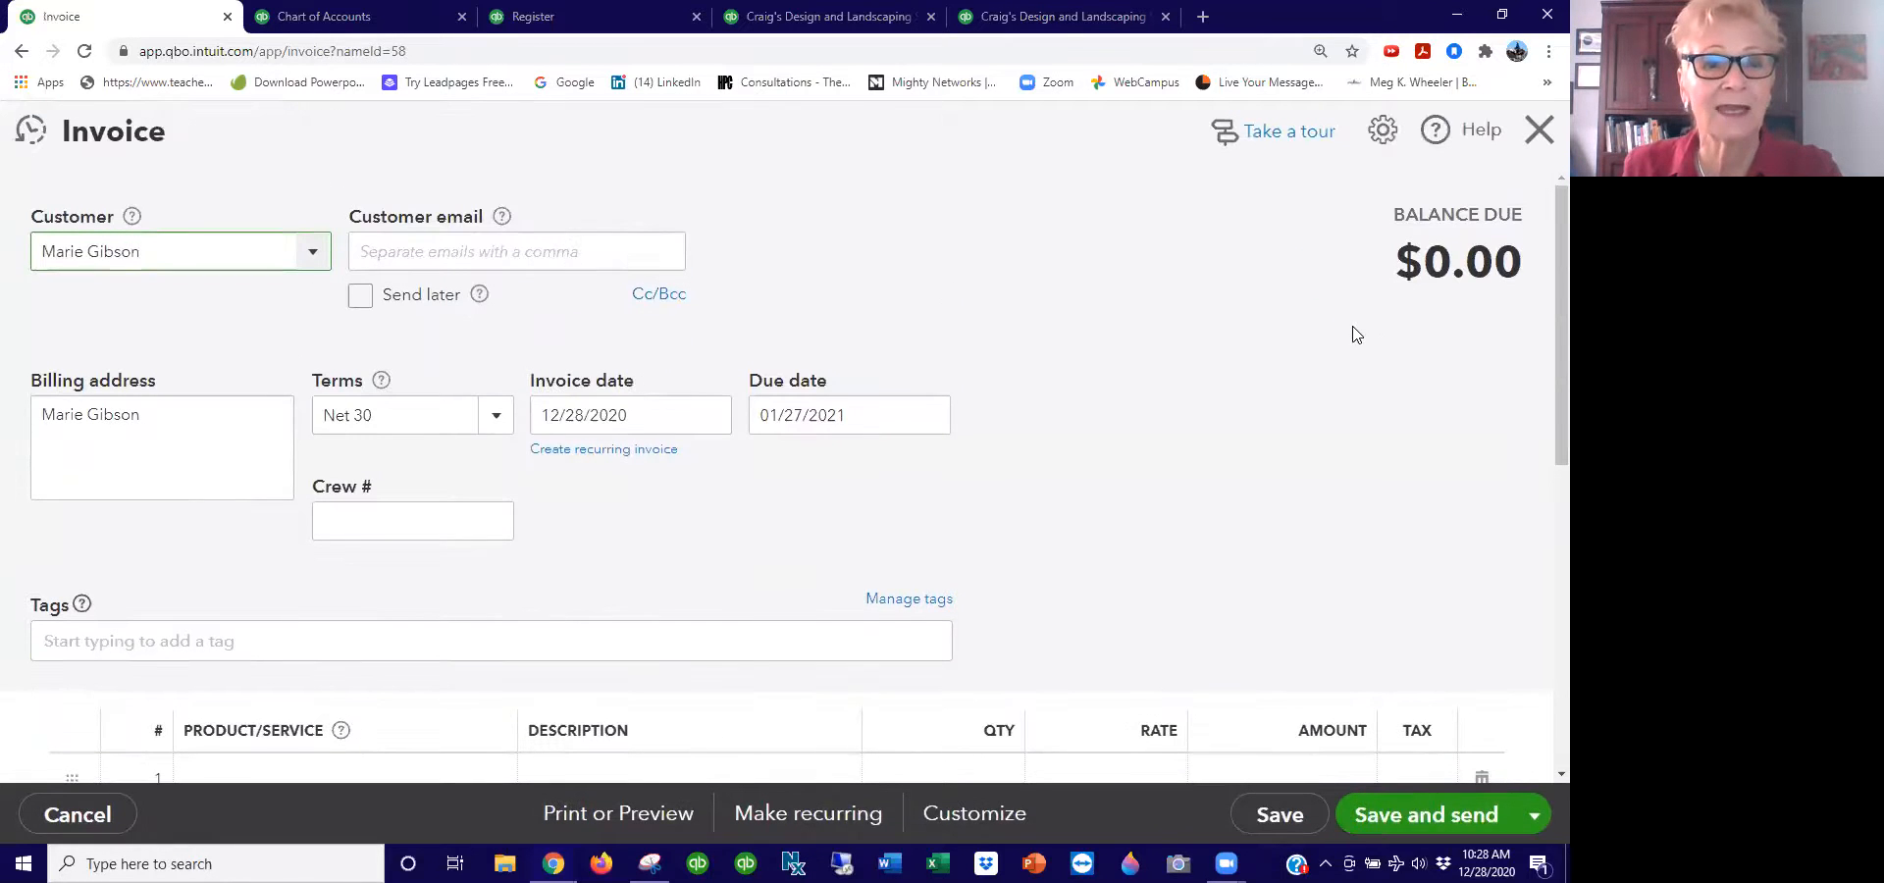
Step: Change the invoice terms from Net 30 to Due on receipt, making it due 12/28/2020
{"action": "scroll", "coordinate": [632, 243], "scroll_direction": "down", "scroll_amount": 3}
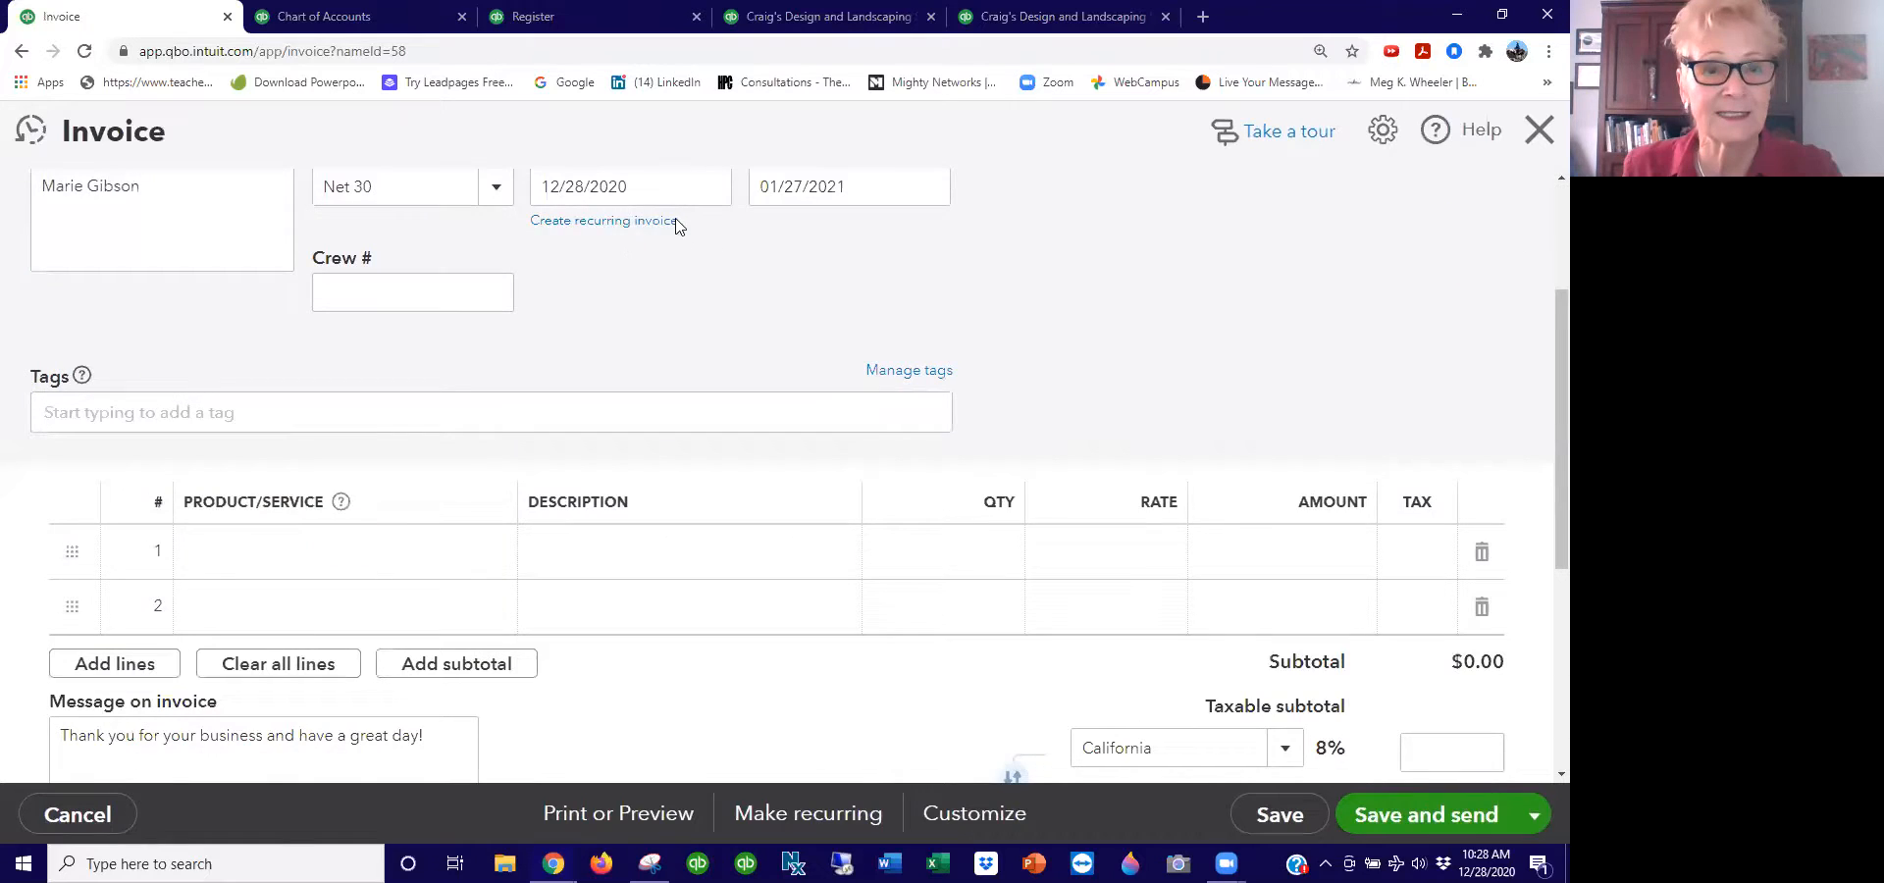
{"action": "scroll", "coordinate": [642, 196], "scroll_direction": "up", "scroll_amount": 1}
{"action": "scroll", "coordinate": [642, 196], "scroll_direction": "up", "scroll_amount": 2}
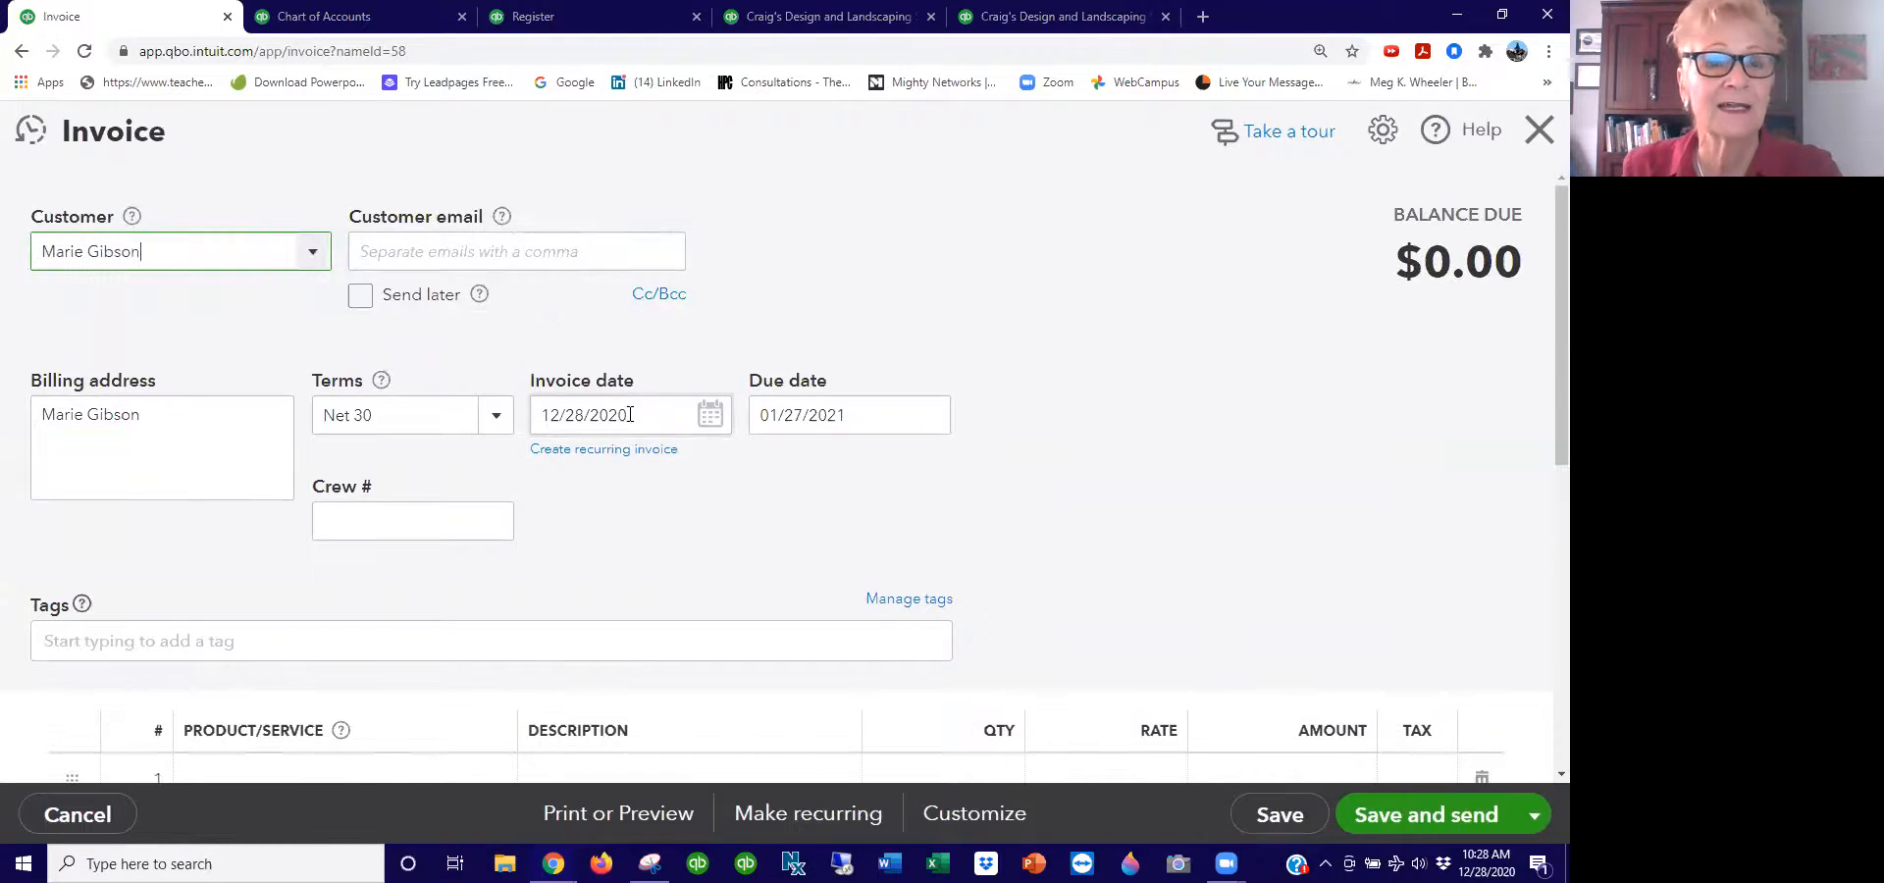
{"action": "left_click", "coordinate": [421, 415]}
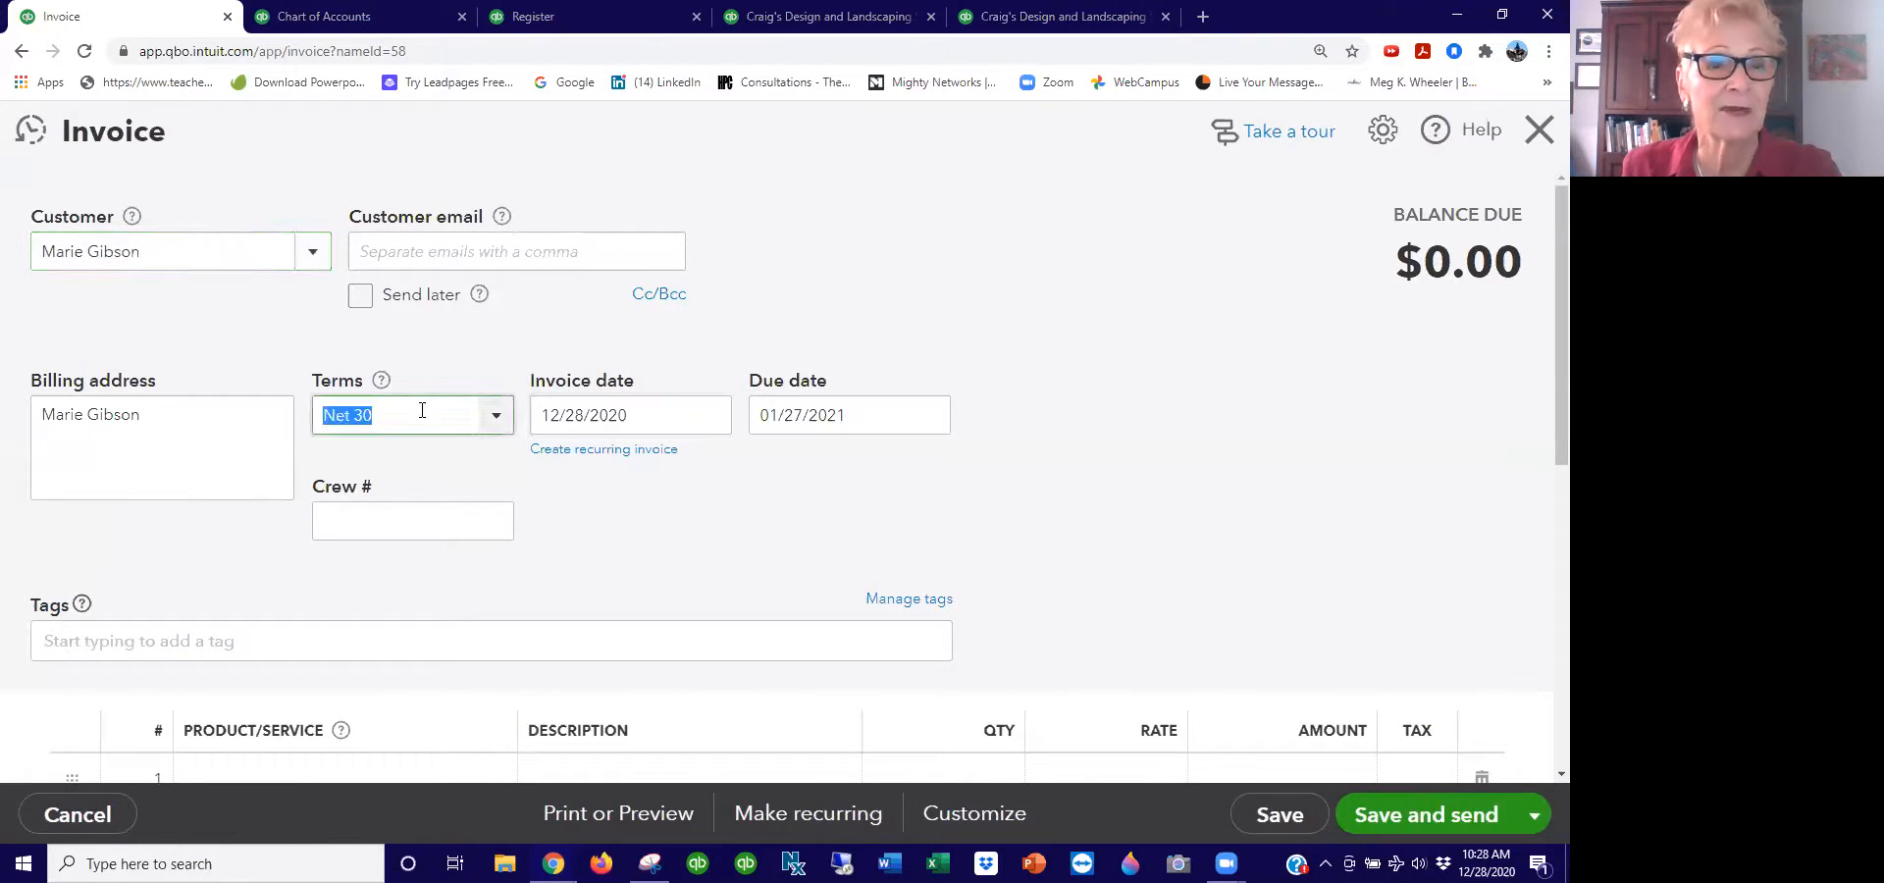
{"action": "left_click", "coordinate": [496, 417]}
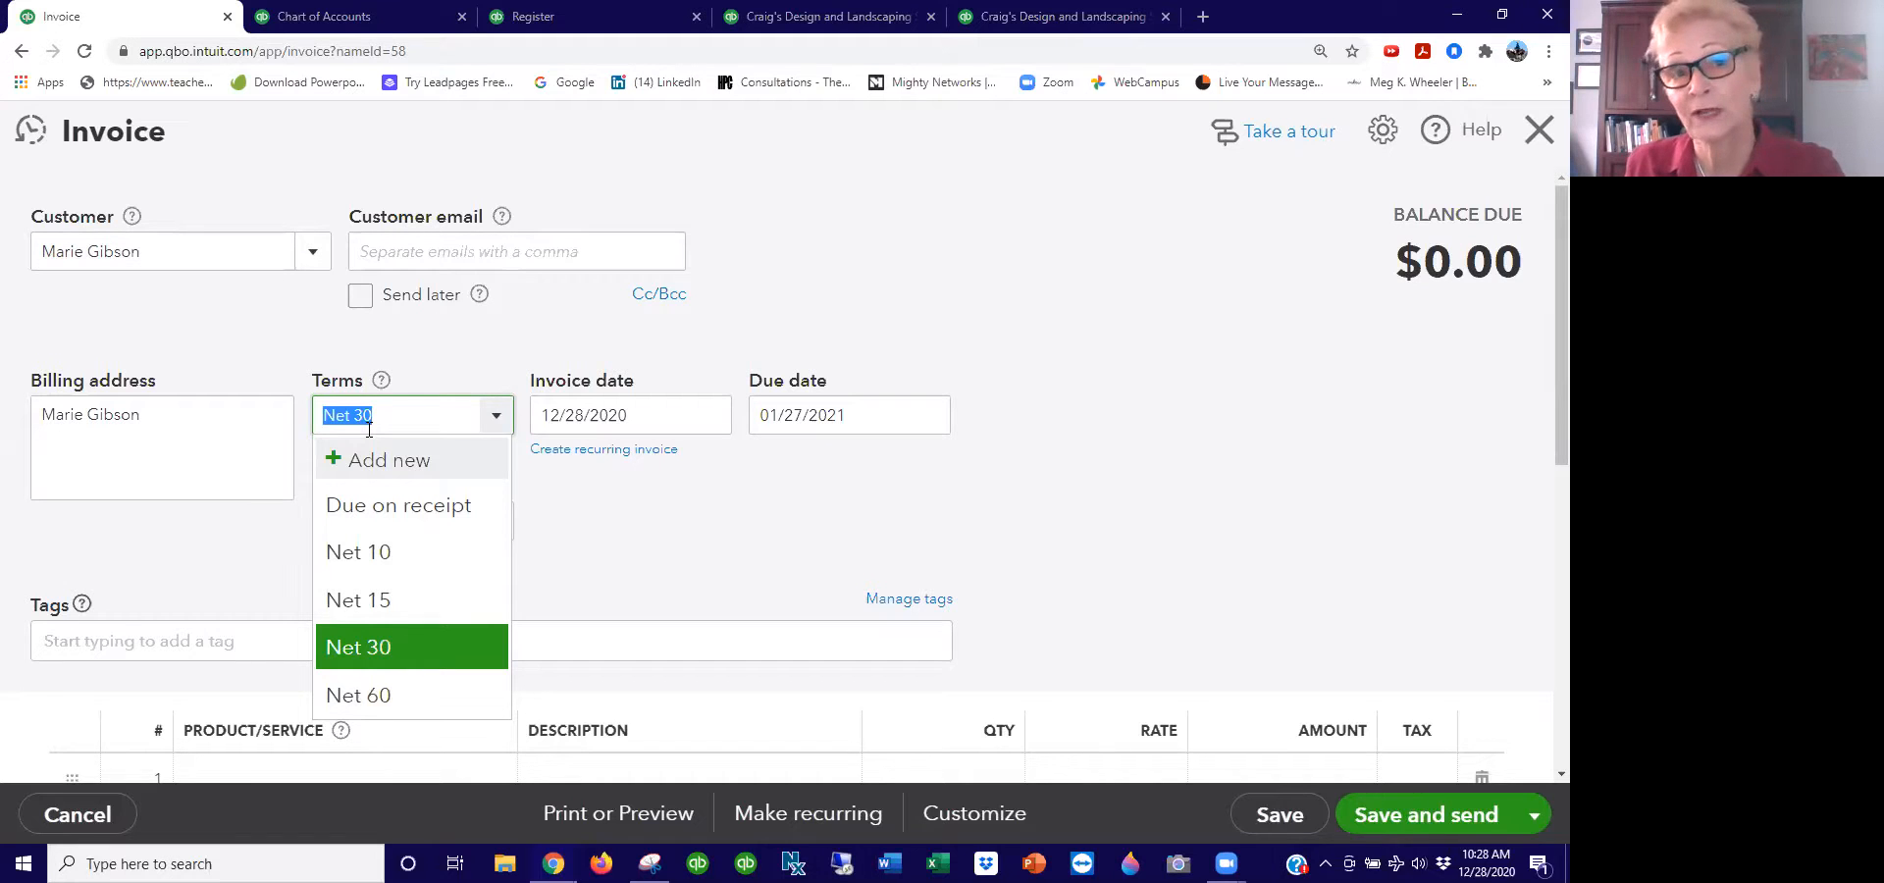
{"action": "left_click", "coordinate": [363, 500]}
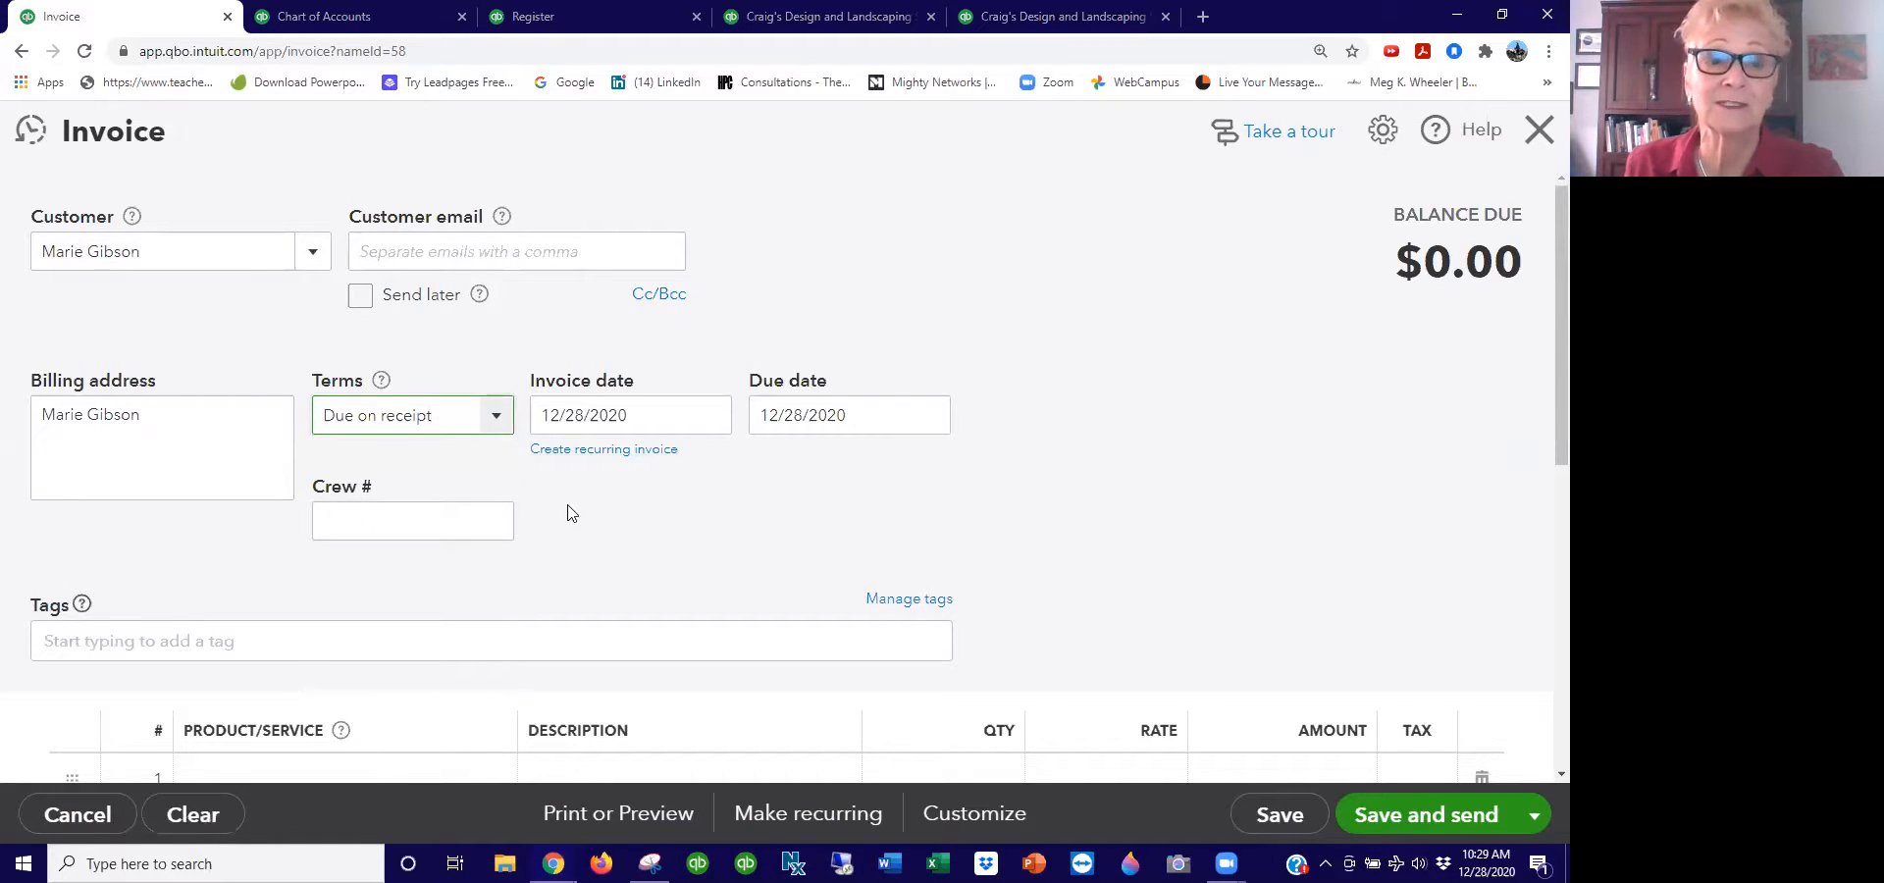
{"action": "scroll", "coordinate": [589, 500], "scroll_direction": "down", "scroll_amount": 5}
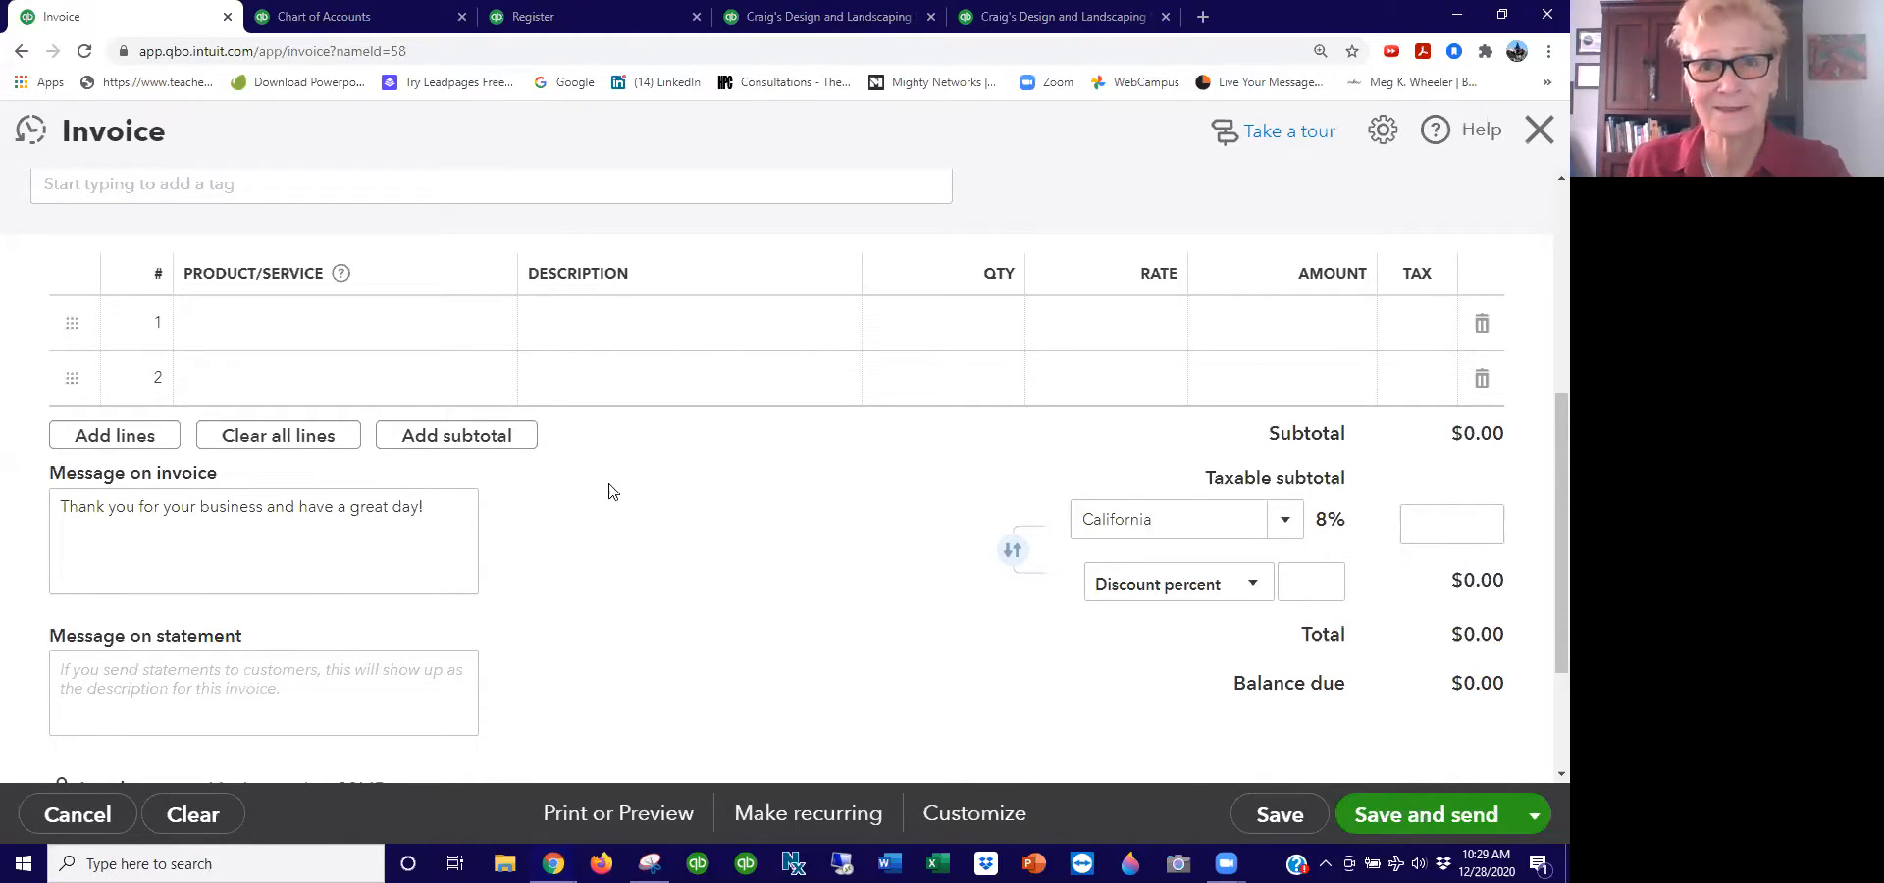
Step: Put Concrete on invoice line 1 with a 500 amount
{"action": "left_click", "coordinate": [429, 334]}
{"action": "left_click", "coordinate": [496, 324]}
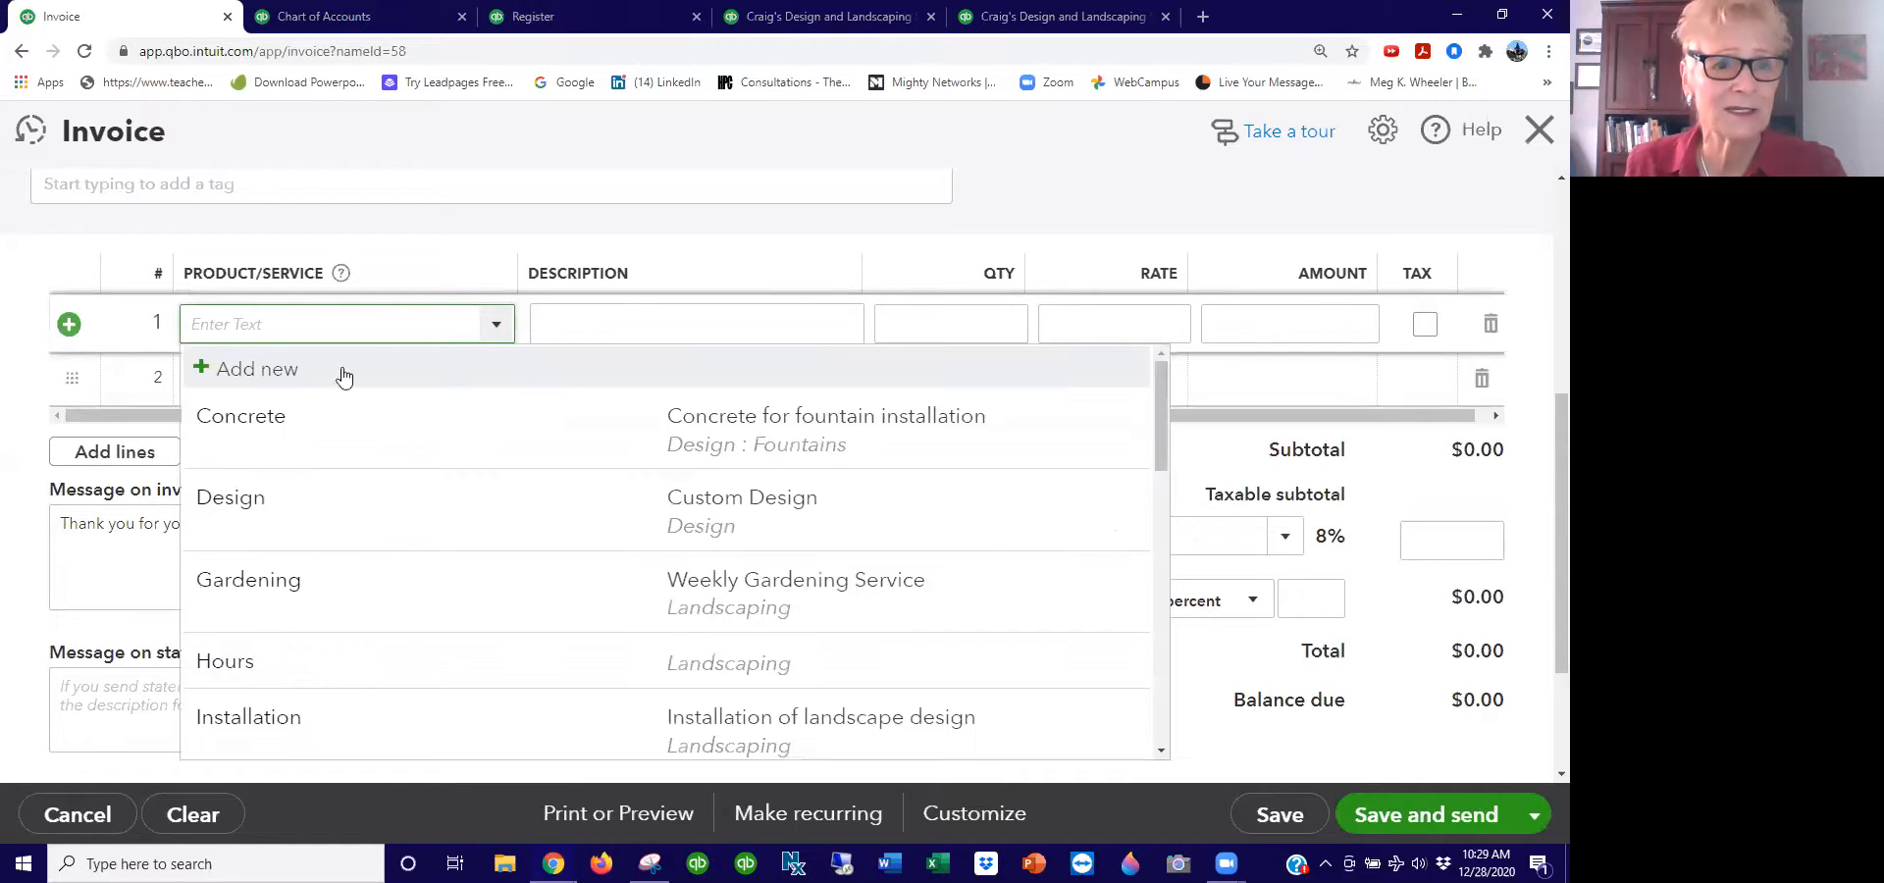
{"action": "left_click", "coordinate": [273, 436]}
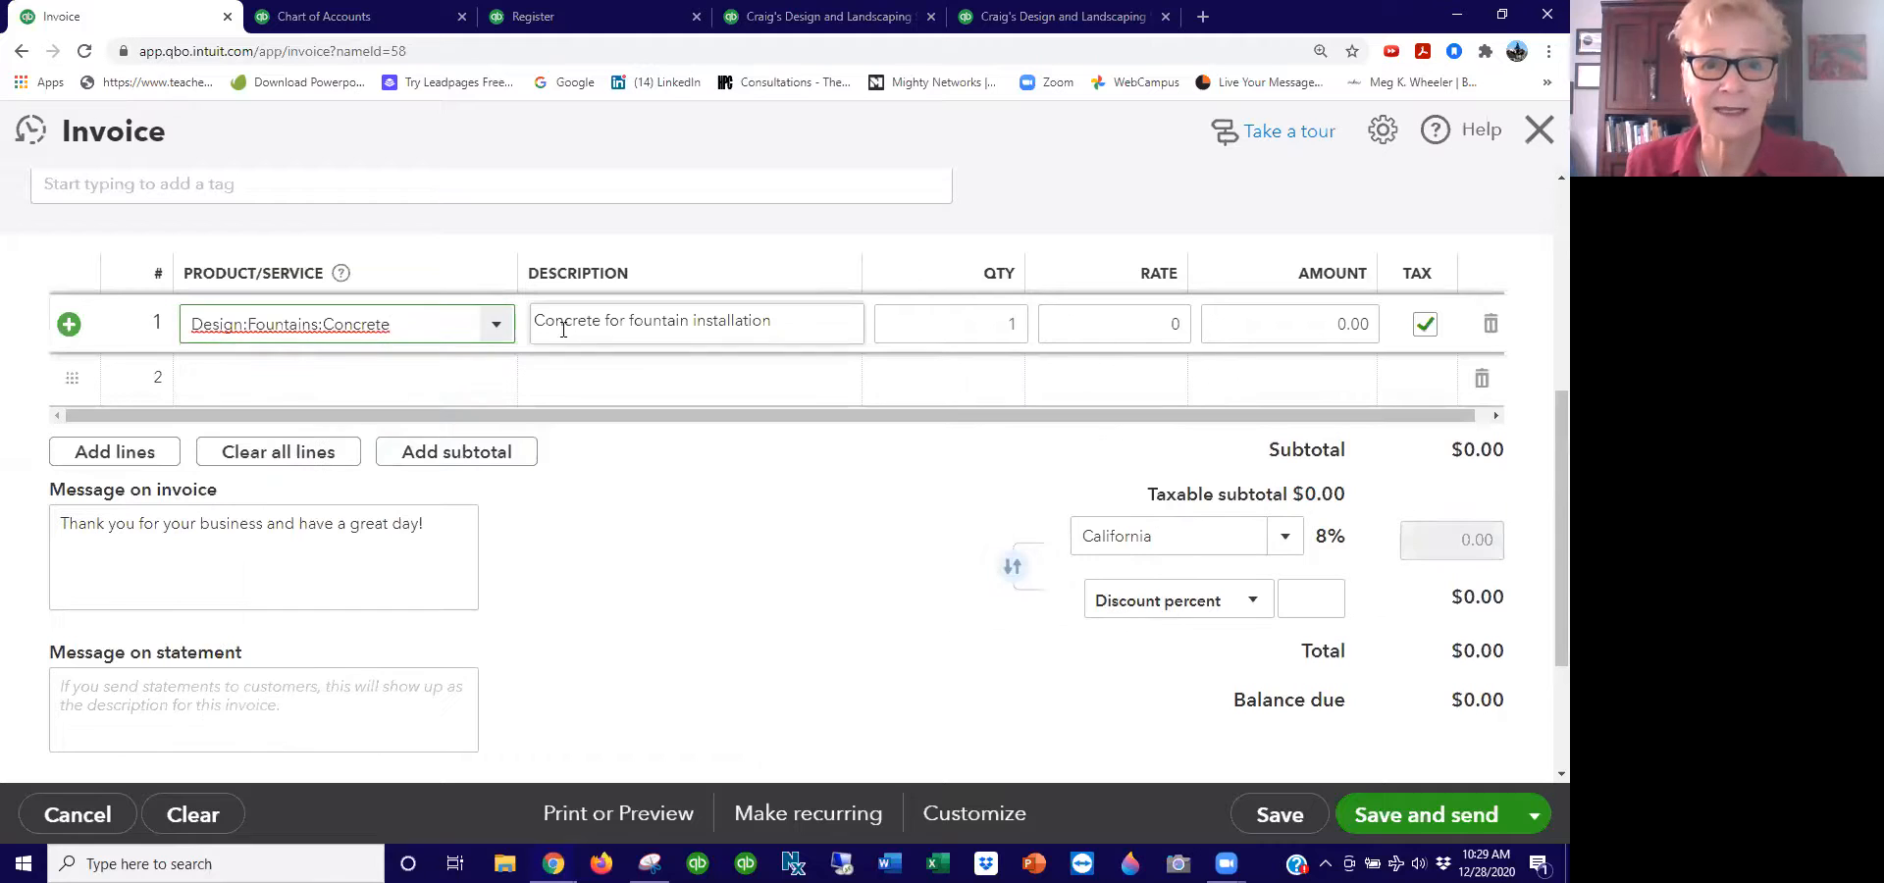
{"action": "left_click", "coordinate": [1344, 325]}
{"action": "type", "text": "5"}
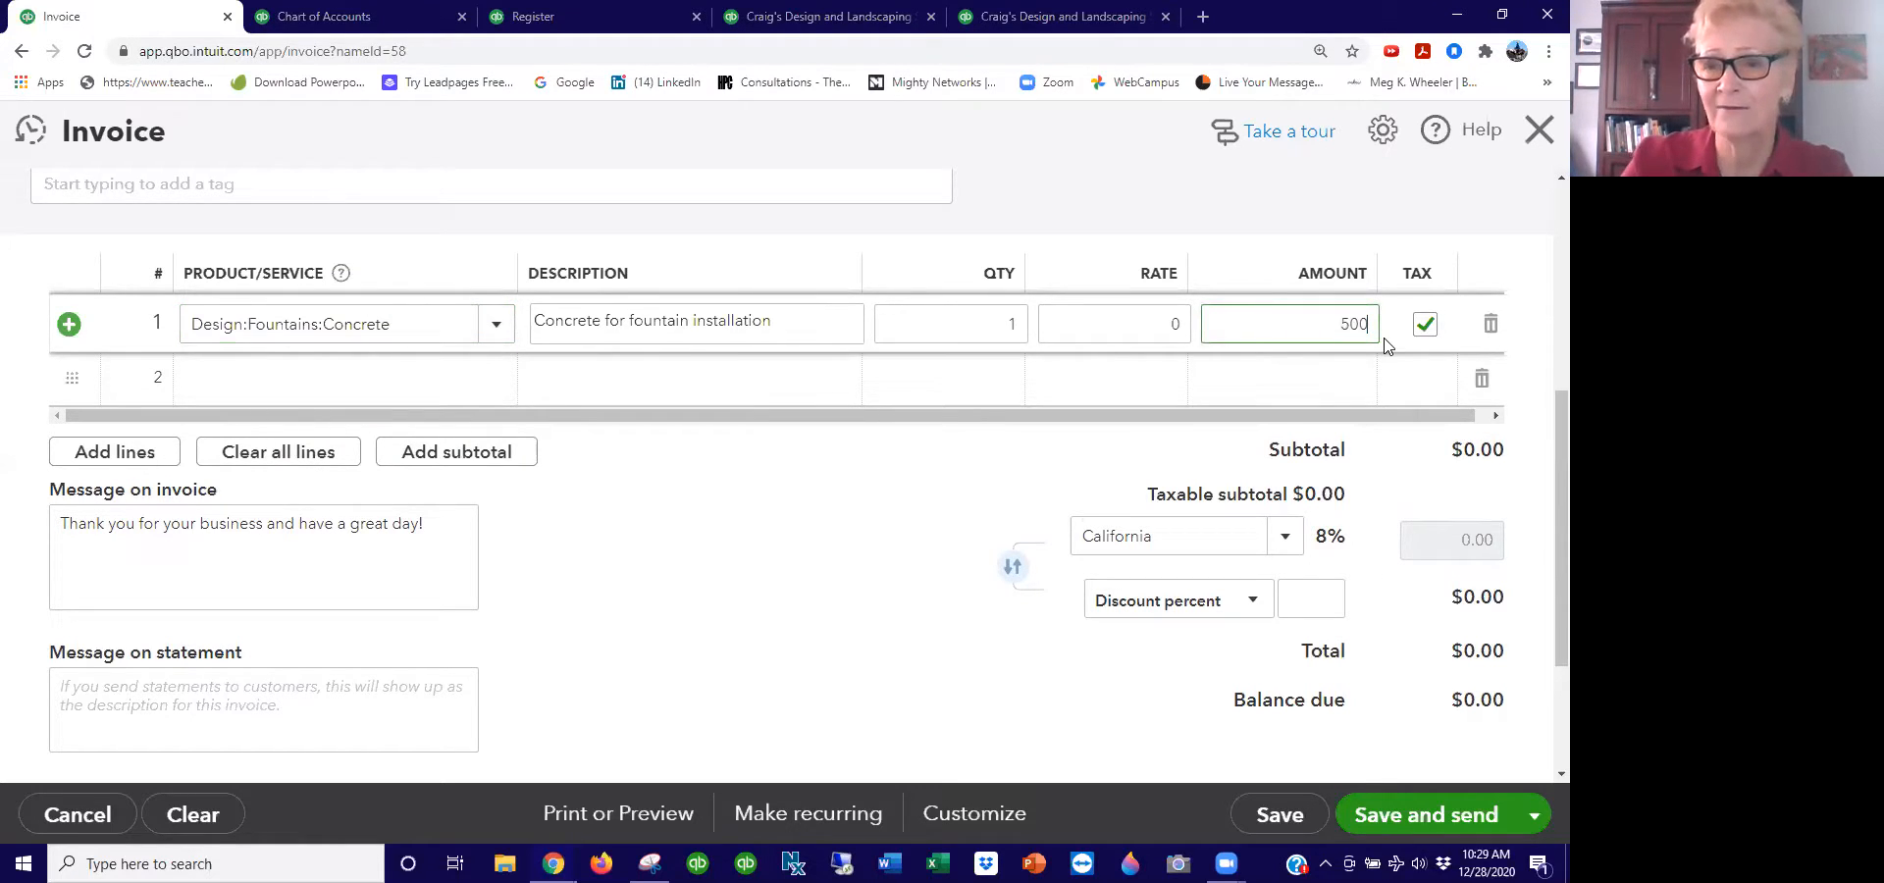
{"action": "type", "text": "00"}
{"action": "left_click", "coordinate": [1386, 344]}
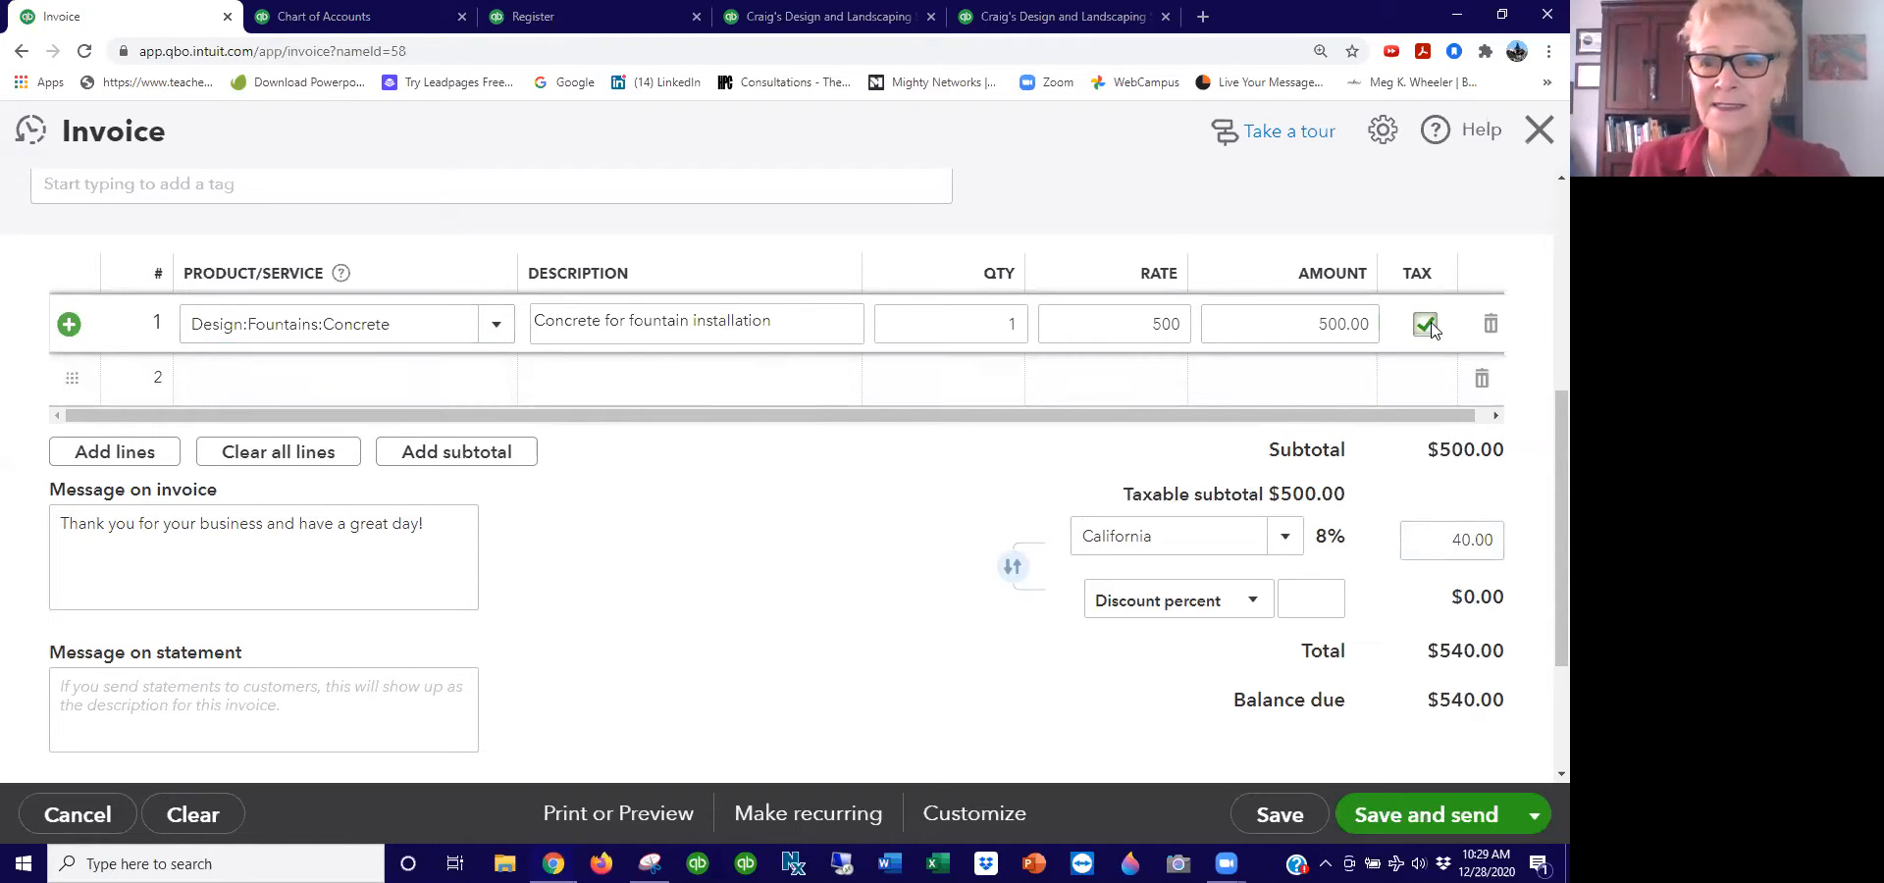
Step: Add Rock Fountain as the second invoice line
{"action": "left_click", "coordinate": [444, 373]}
{"action": "type", "text": "fpoun"}
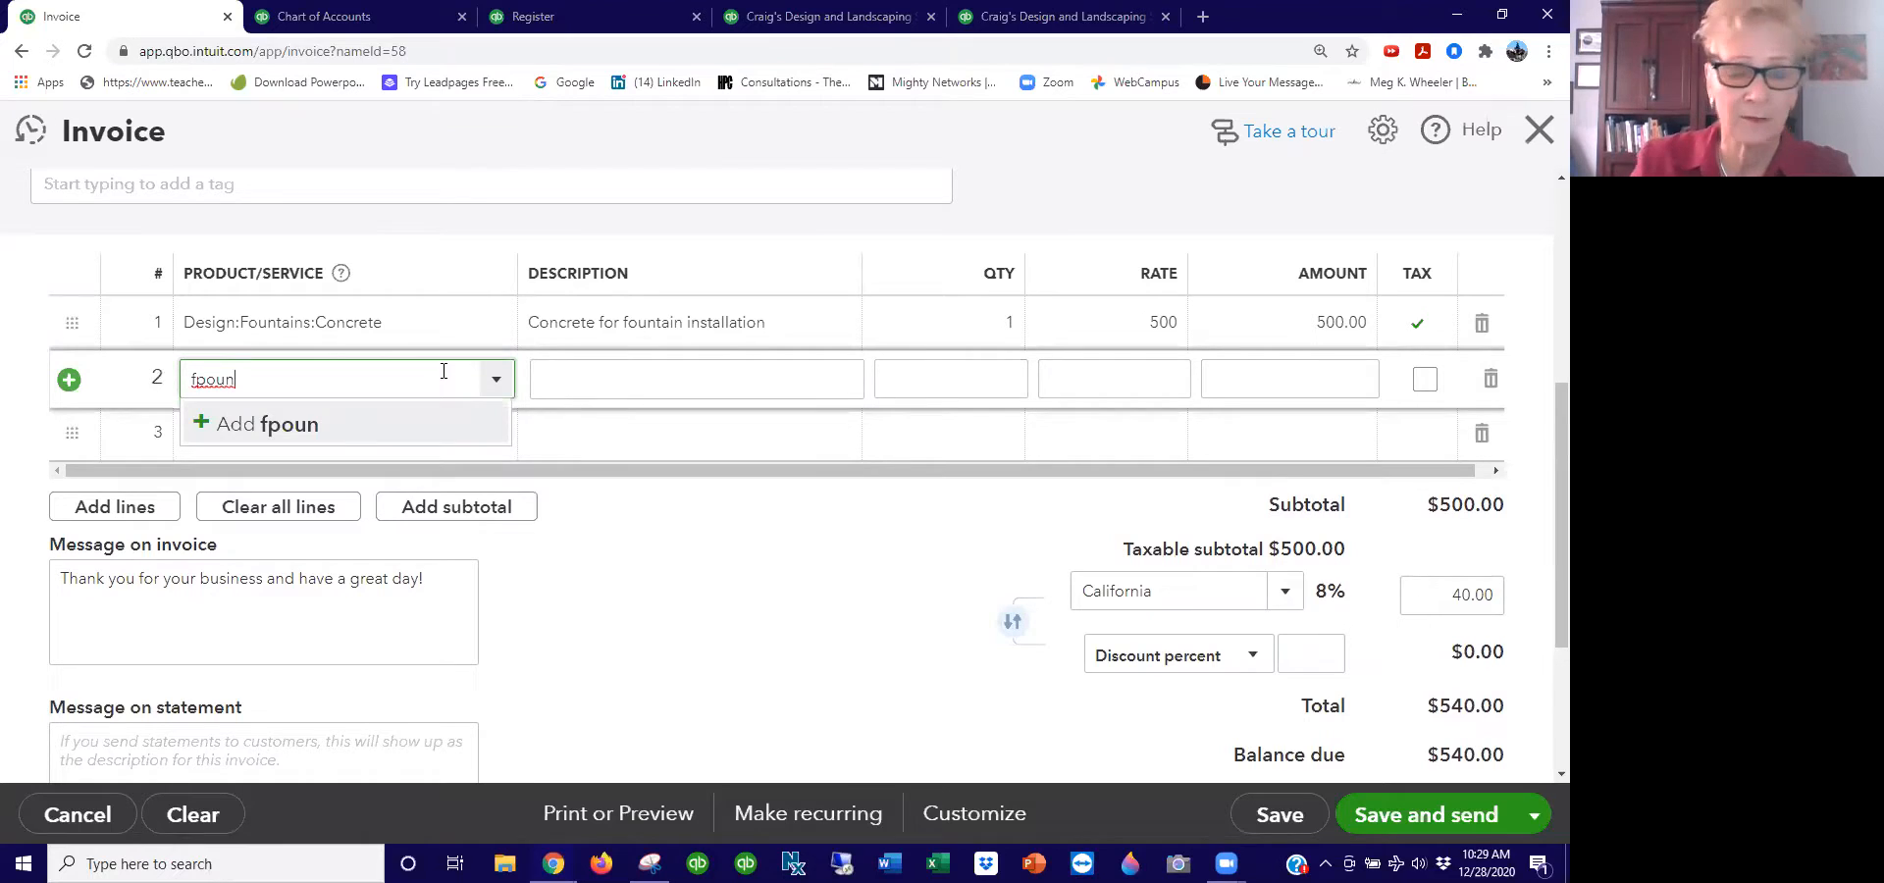
{"action": "key", "text": "BackSpace"}
{"action": "key", "text": "BackSpace"}
{"action": "key", "text": "BackSpace"}
{"action": "key", "text": "BackSpace"}
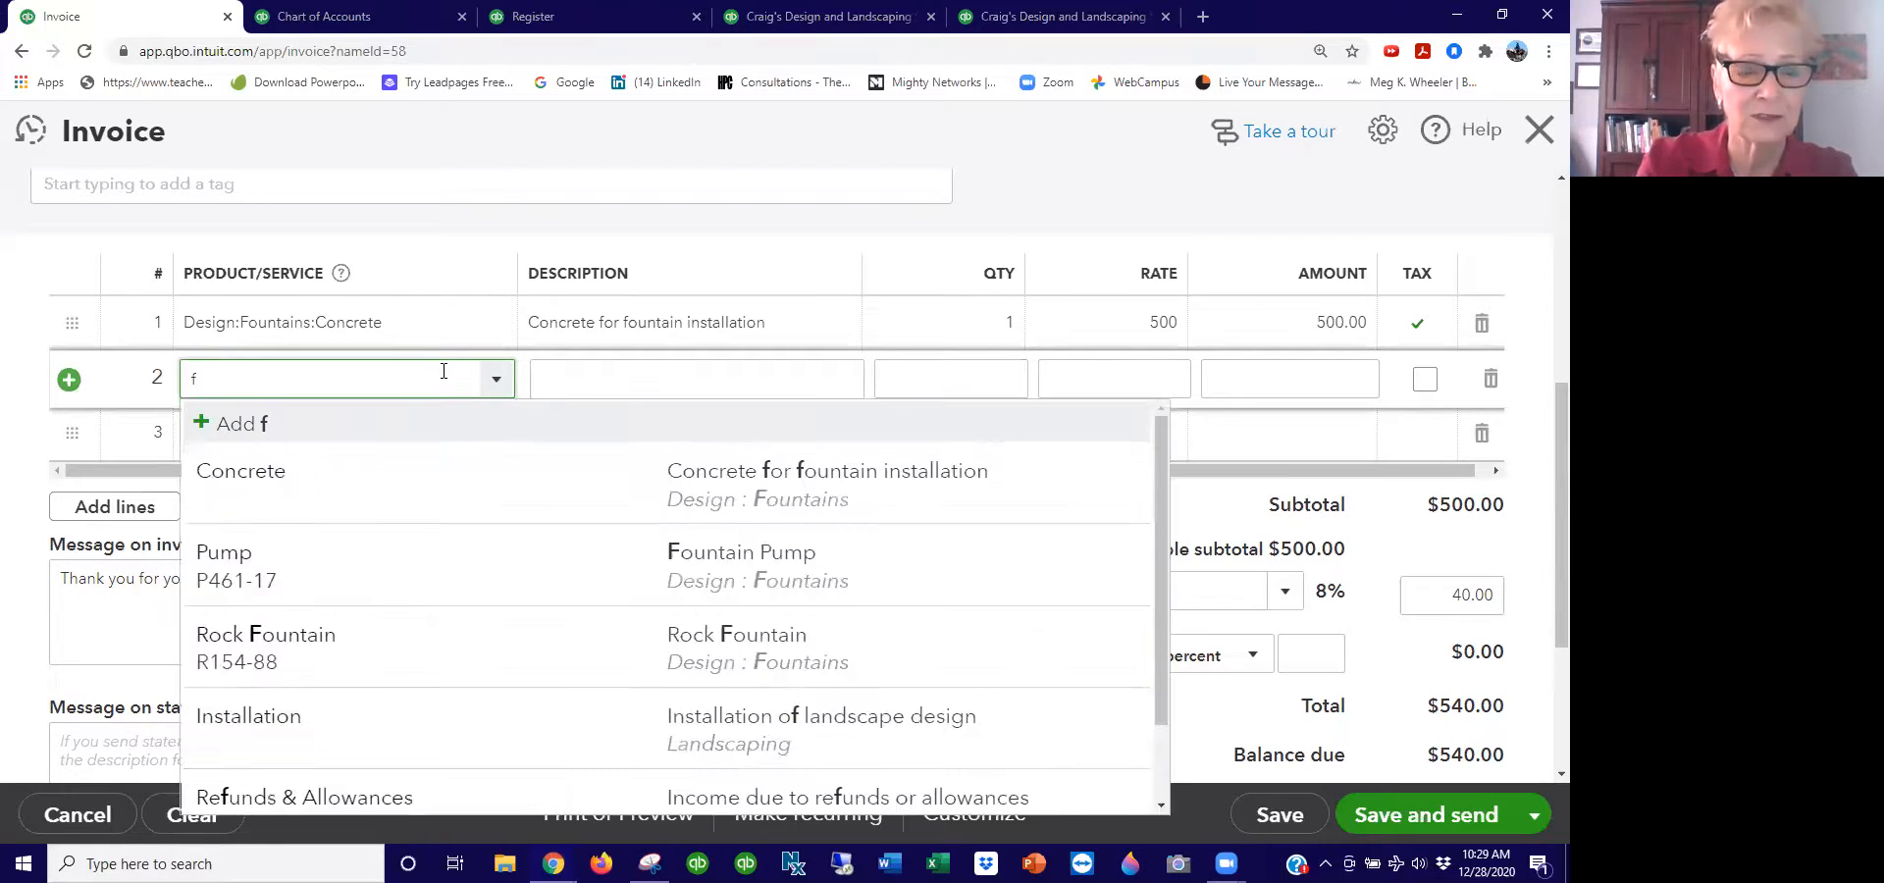
{"action": "left_click", "coordinate": [365, 649]}
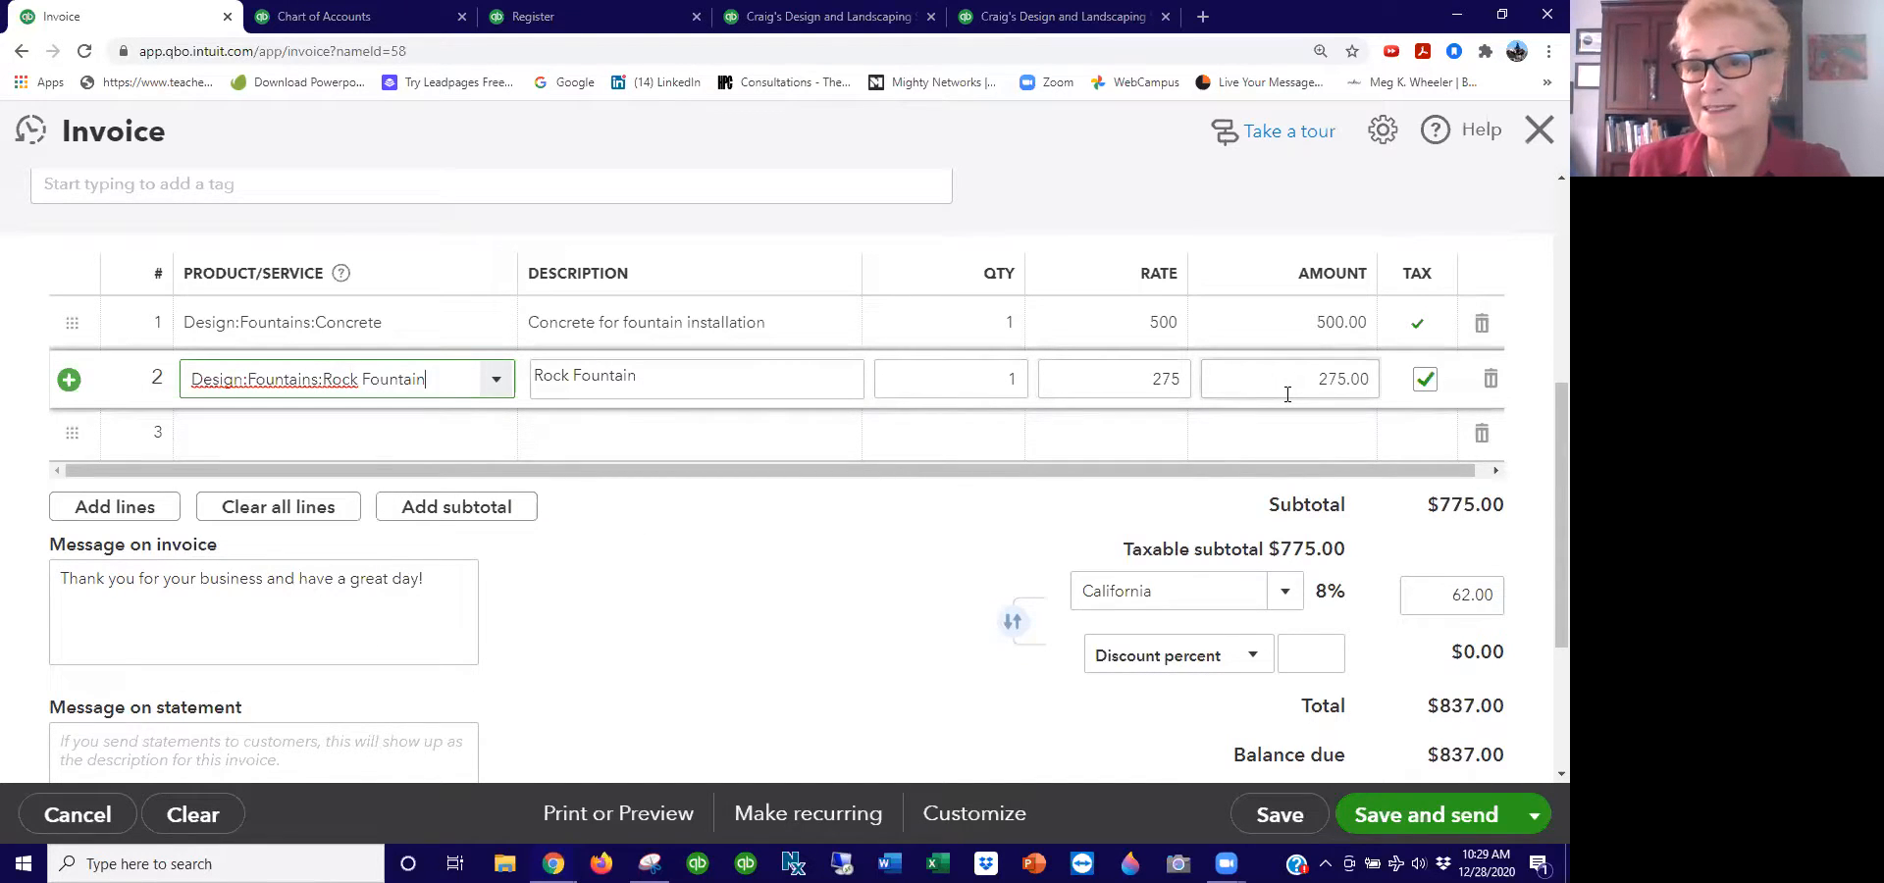
Step: Add Landscaping:Installation on line 3 with quantity 12 at rate 50
{"action": "left_click", "coordinate": [361, 441]}
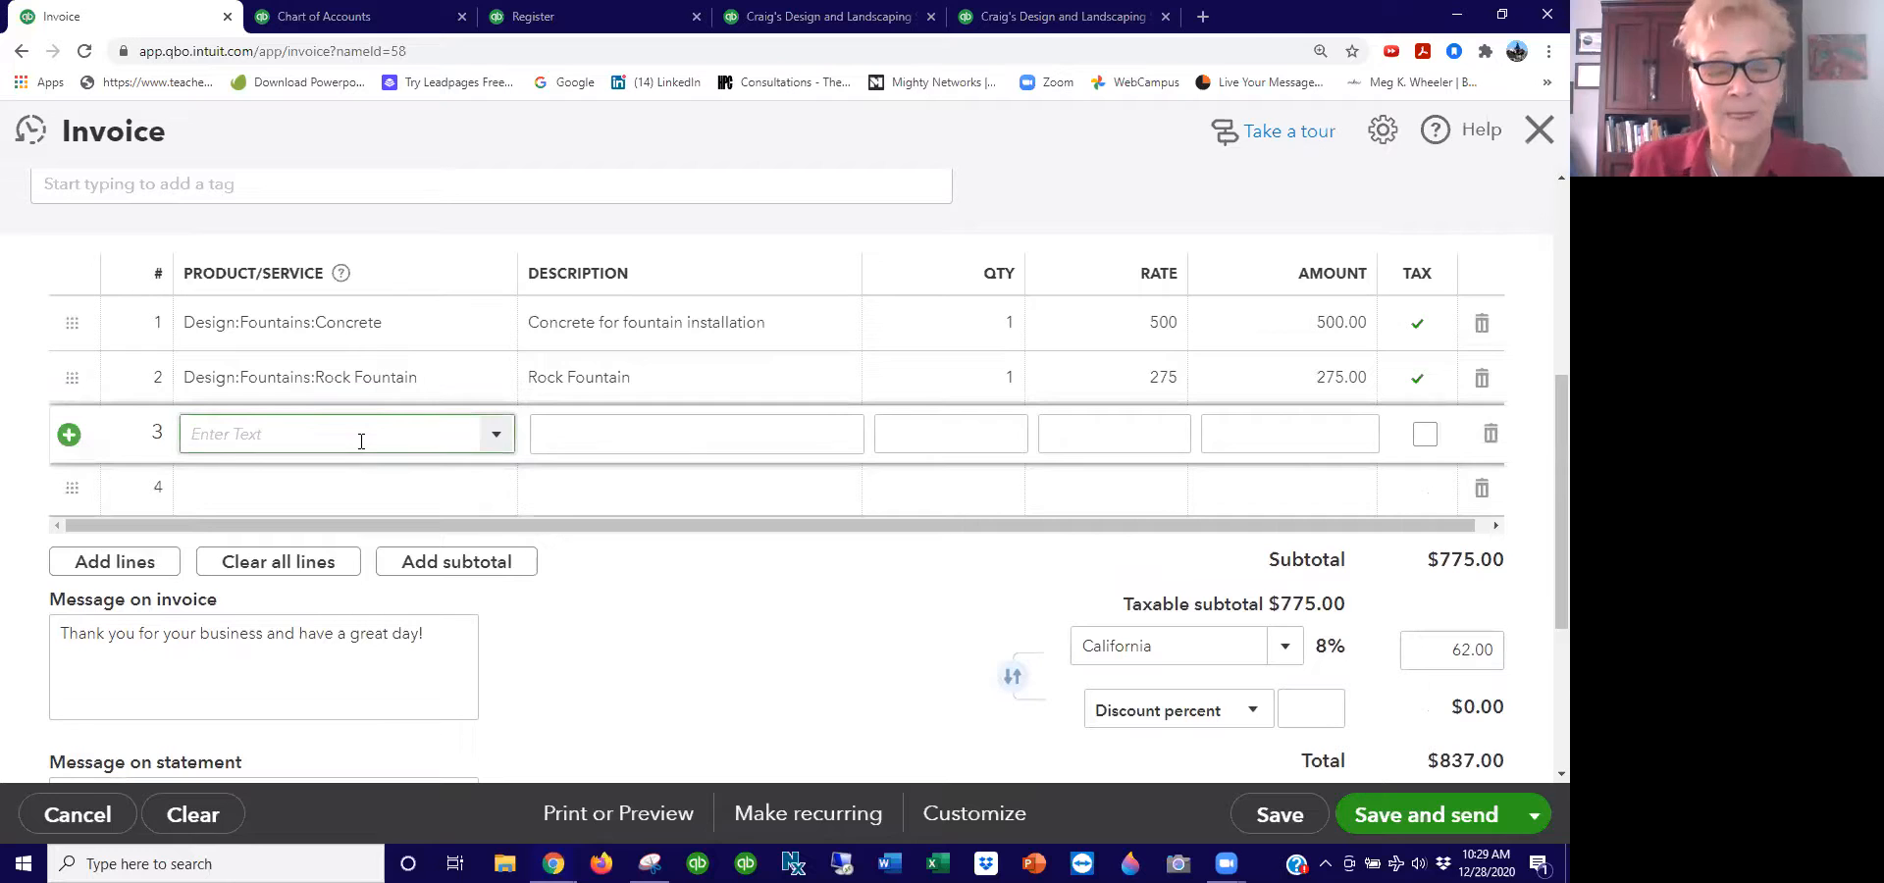
{"action": "type", "text": "inst"}
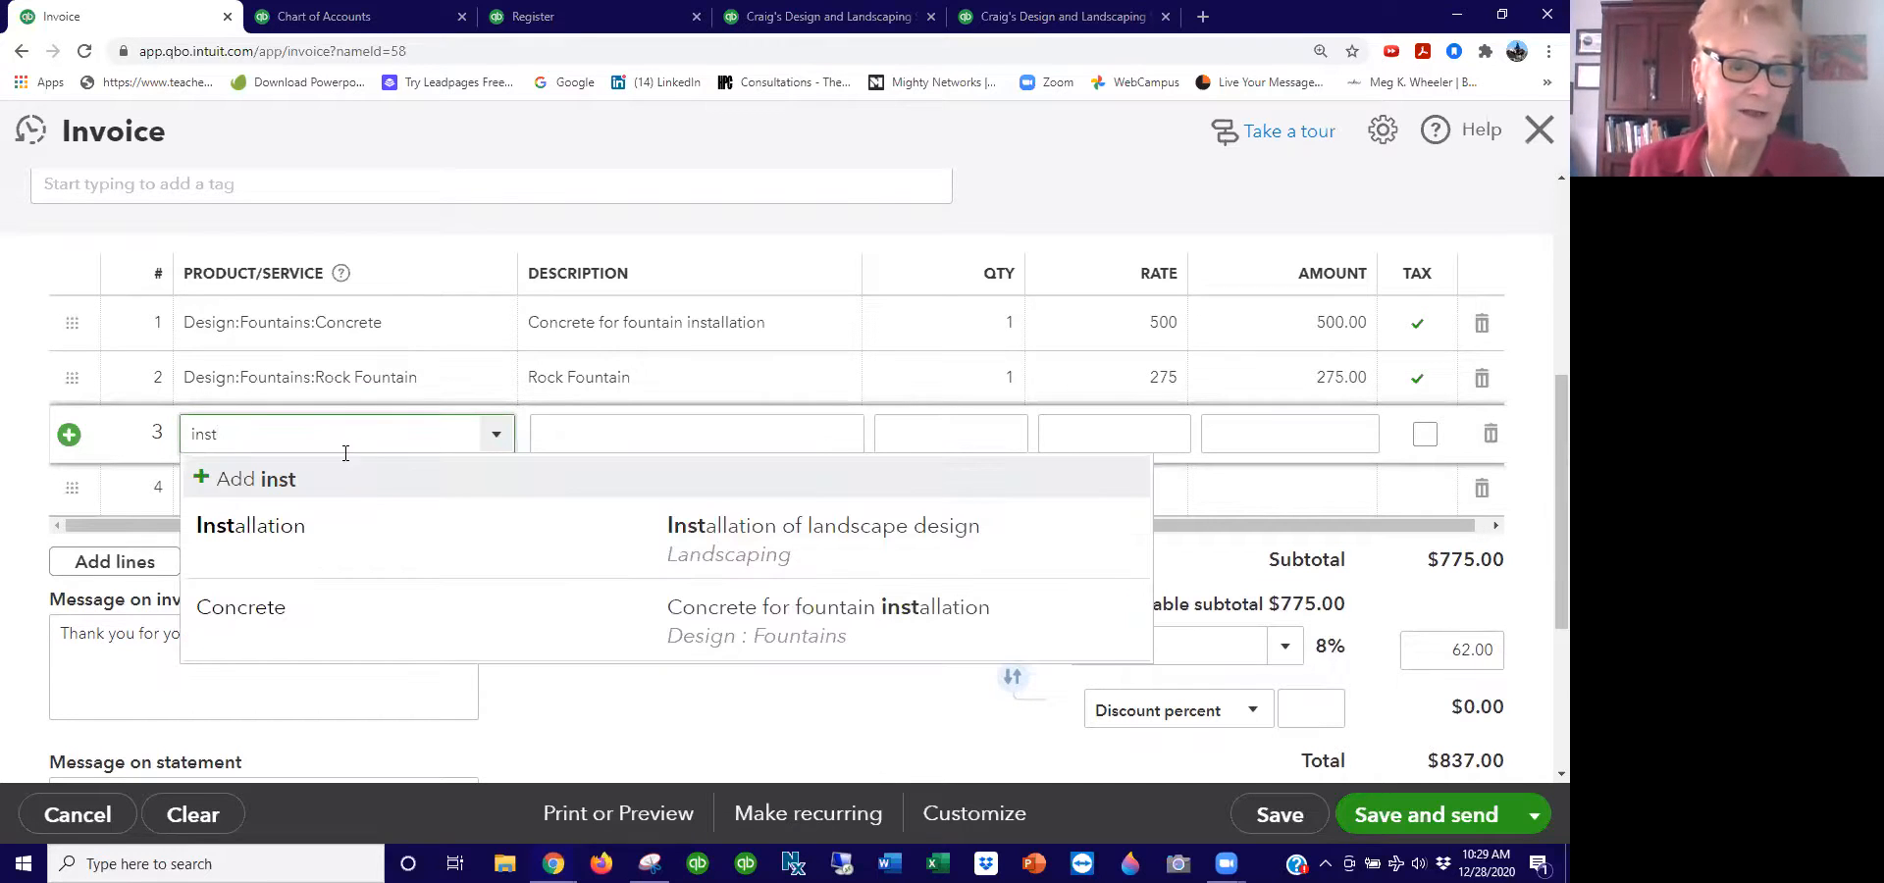
{"action": "left_click", "coordinate": [307, 533]}
{"action": "left_click", "coordinate": [1141, 442]}
{"action": "double_click", "coordinate": [1084, 442]}
{"action": "key", "text": "shift+Tab"}
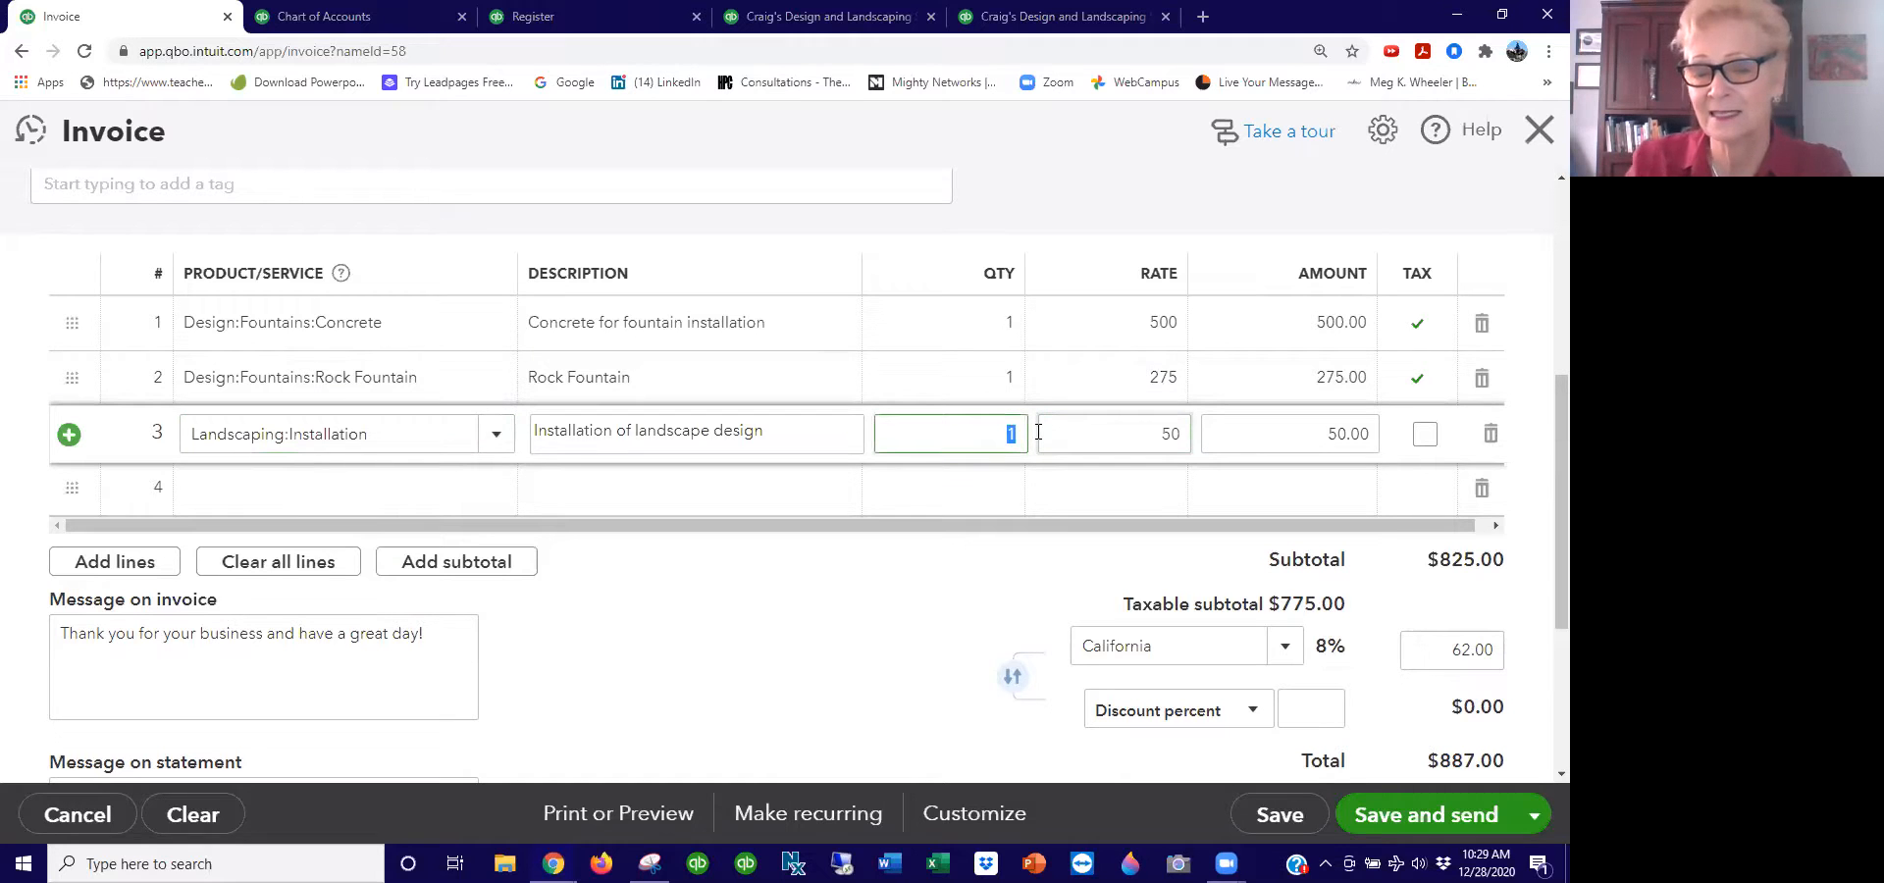
{"action": "type", "text": "12"}
{"action": "key", "text": "Tab"}
{"action": "key", "text": "Tab"}
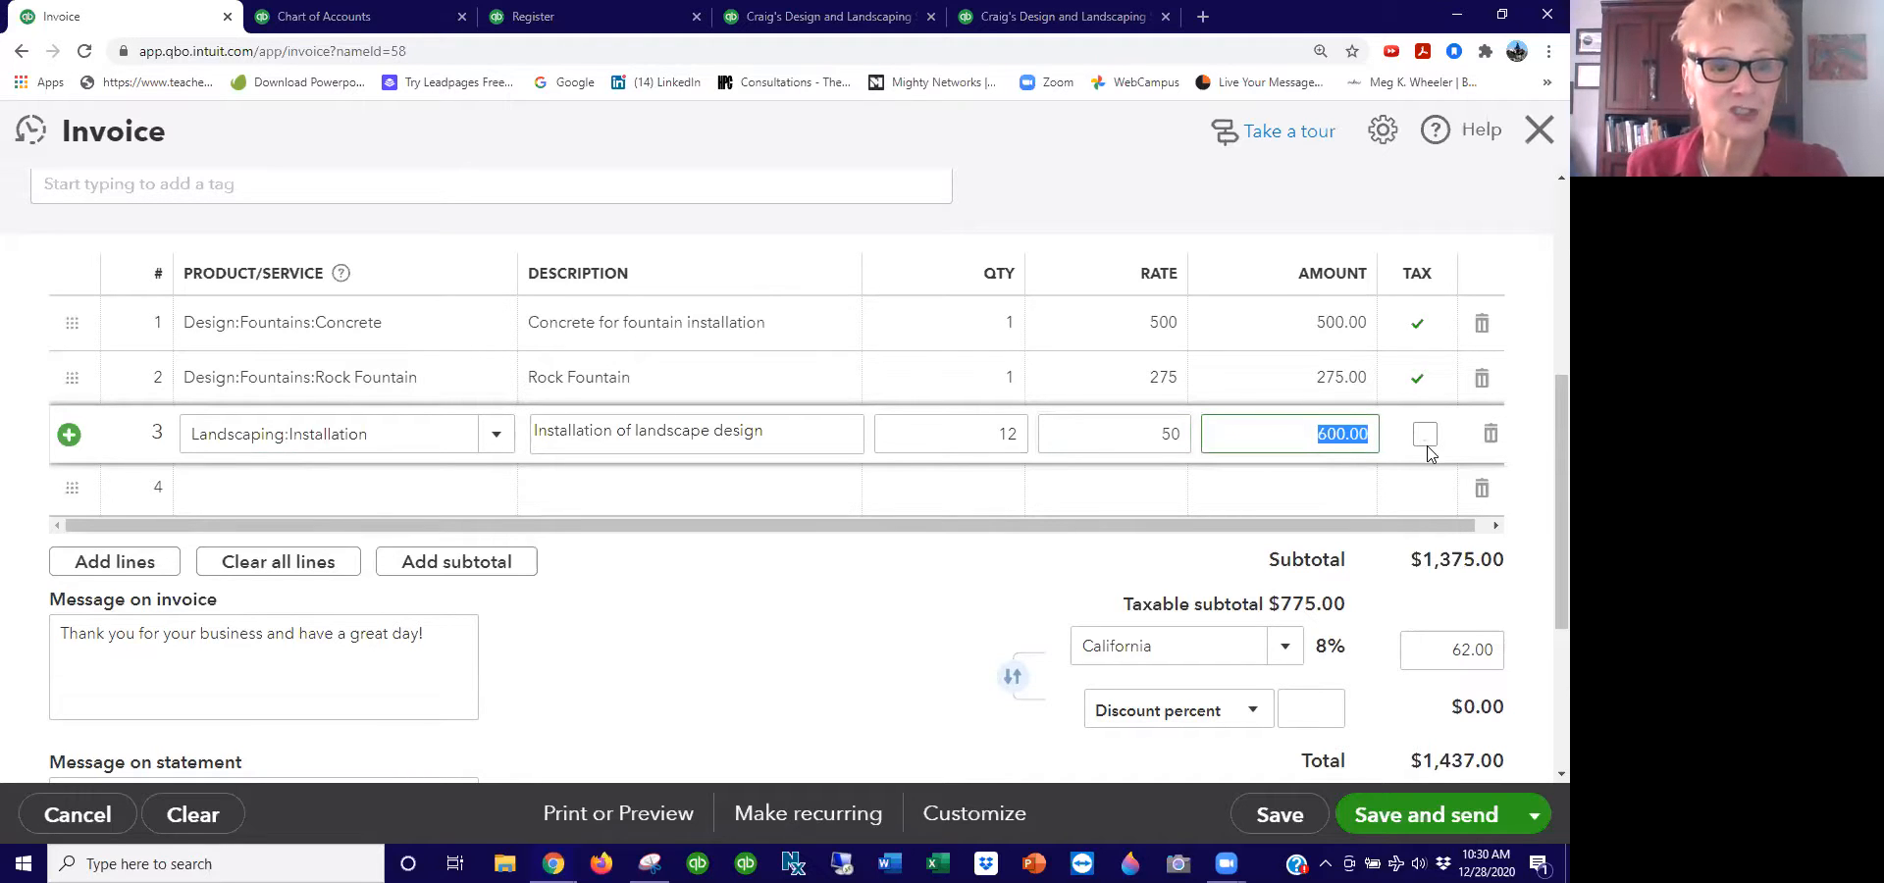
{"action": "scroll", "coordinate": [1173, 454], "scroll_direction": "up", "scroll_amount": 5}
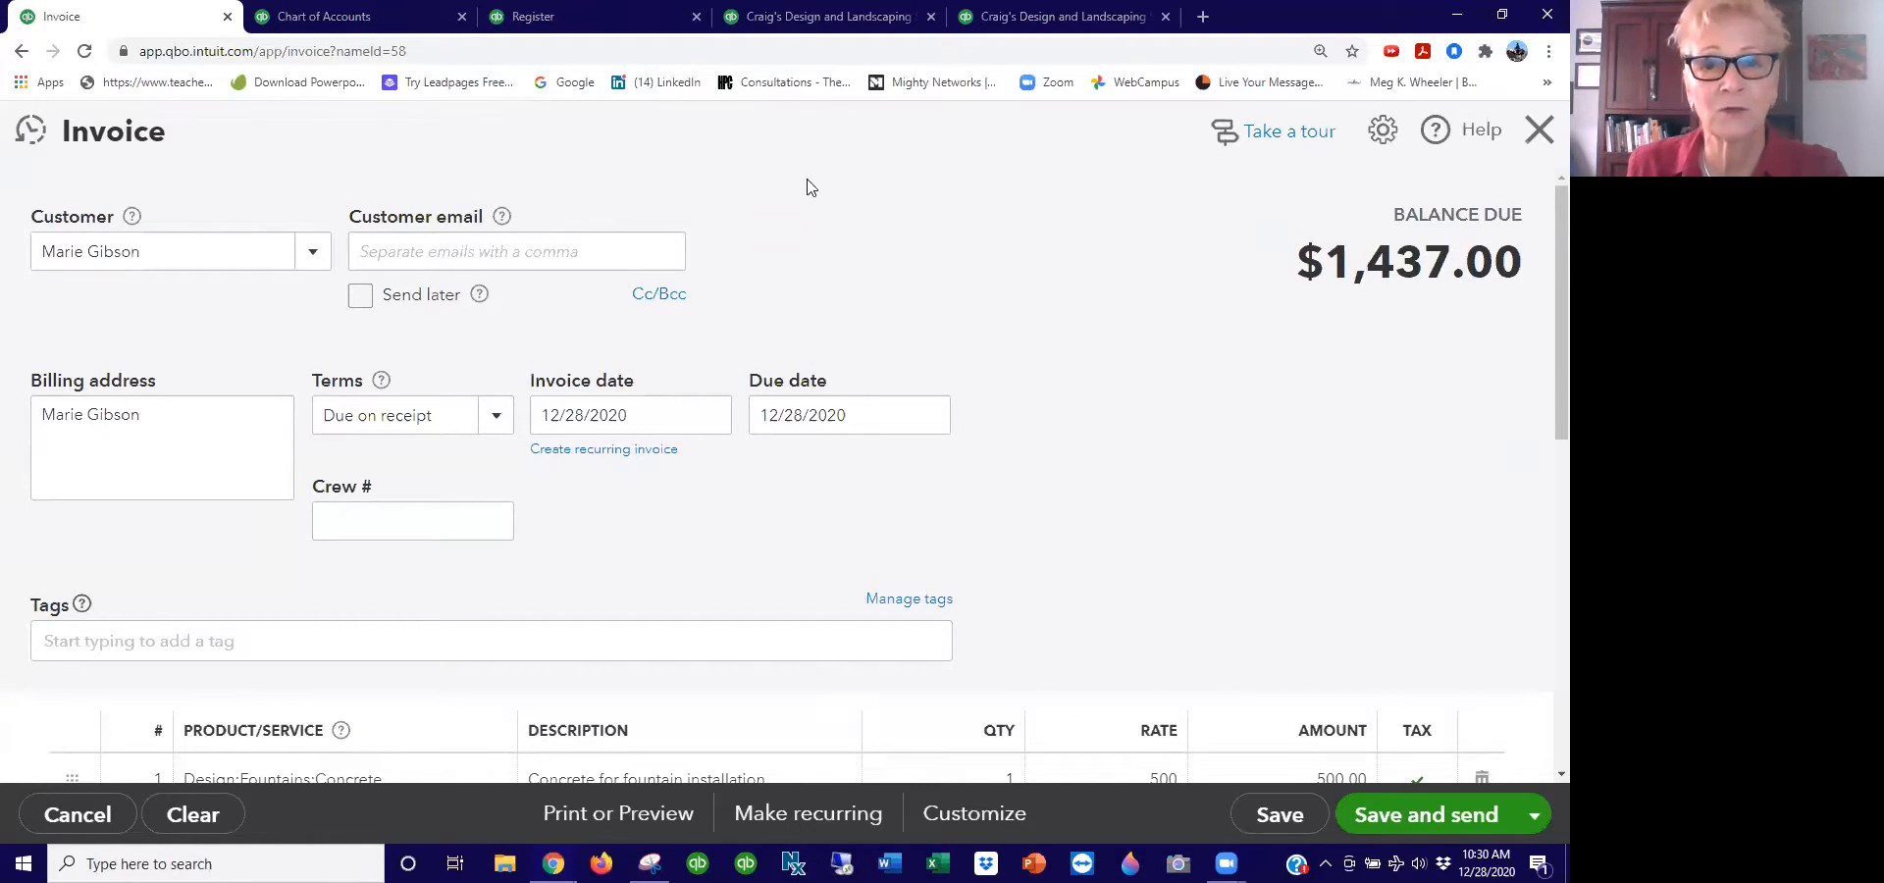
Step: Save and close invoice 1038 for $1,437.00
{"action": "scroll", "coordinate": [981, 255], "scroll_direction": "down", "scroll_amount": 3}
{"action": "scroll", "coordinate": [1441, 560], "scroll_direction": "down", "scroll_amount": 5}
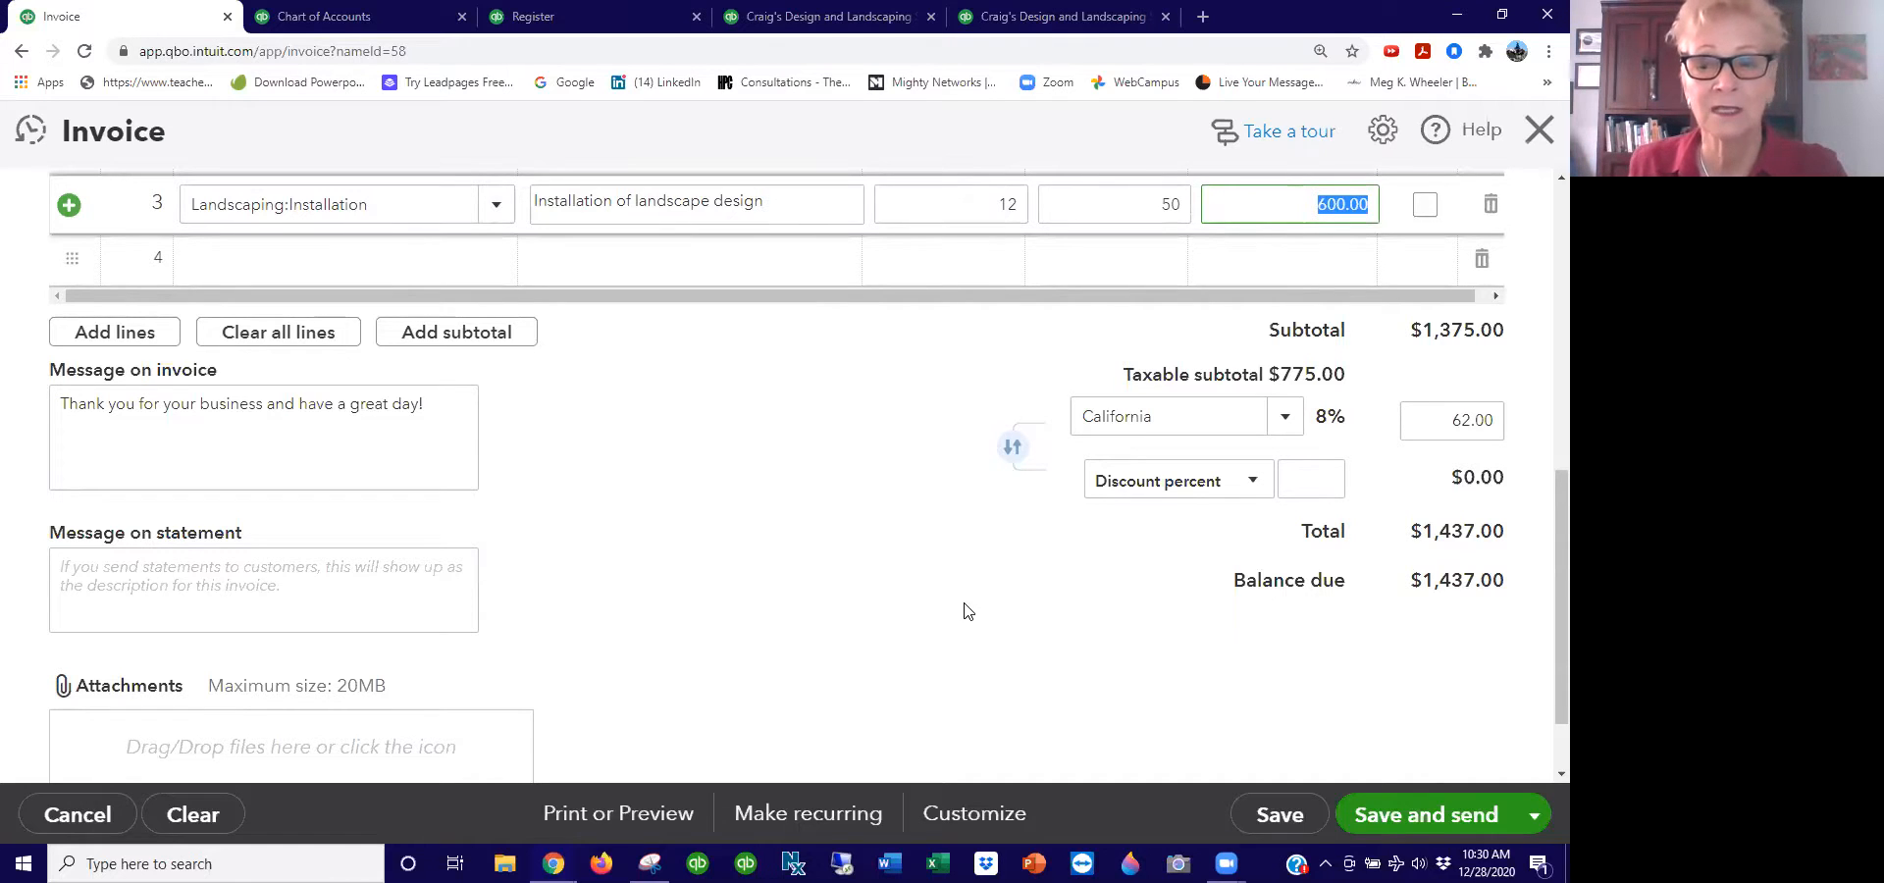
{"action": "left_click", "coordinate": [1533, 815]}
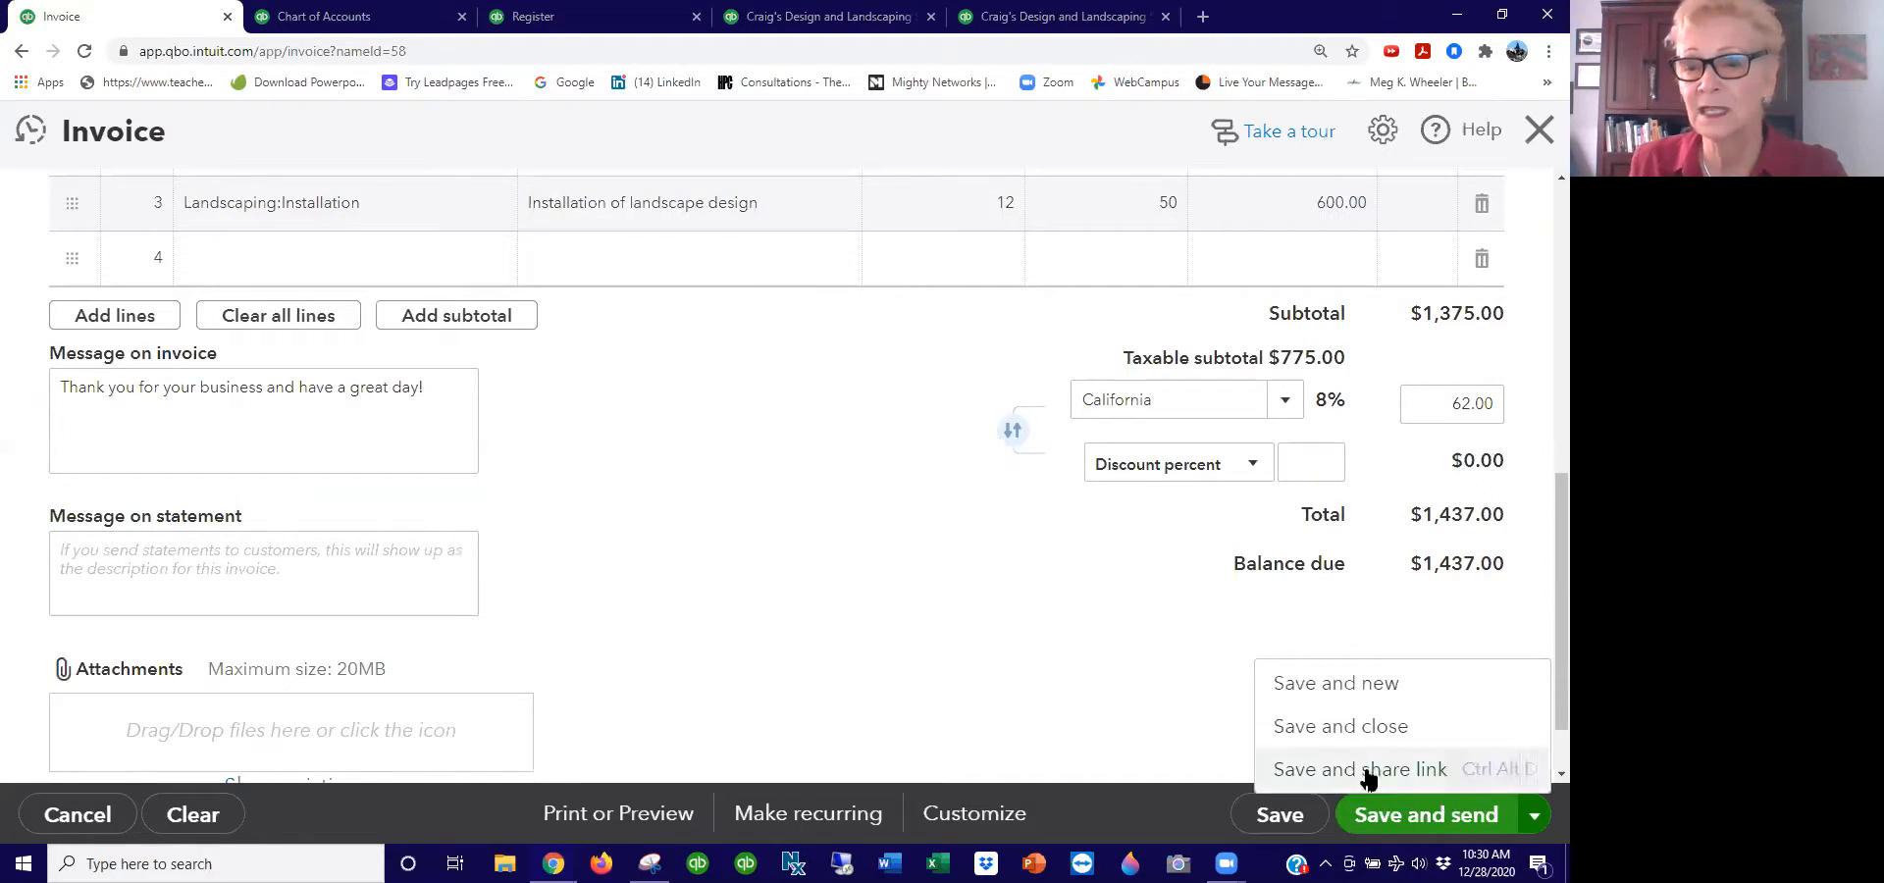
{"action": "left_click", "coordinate": [1351, 737]}
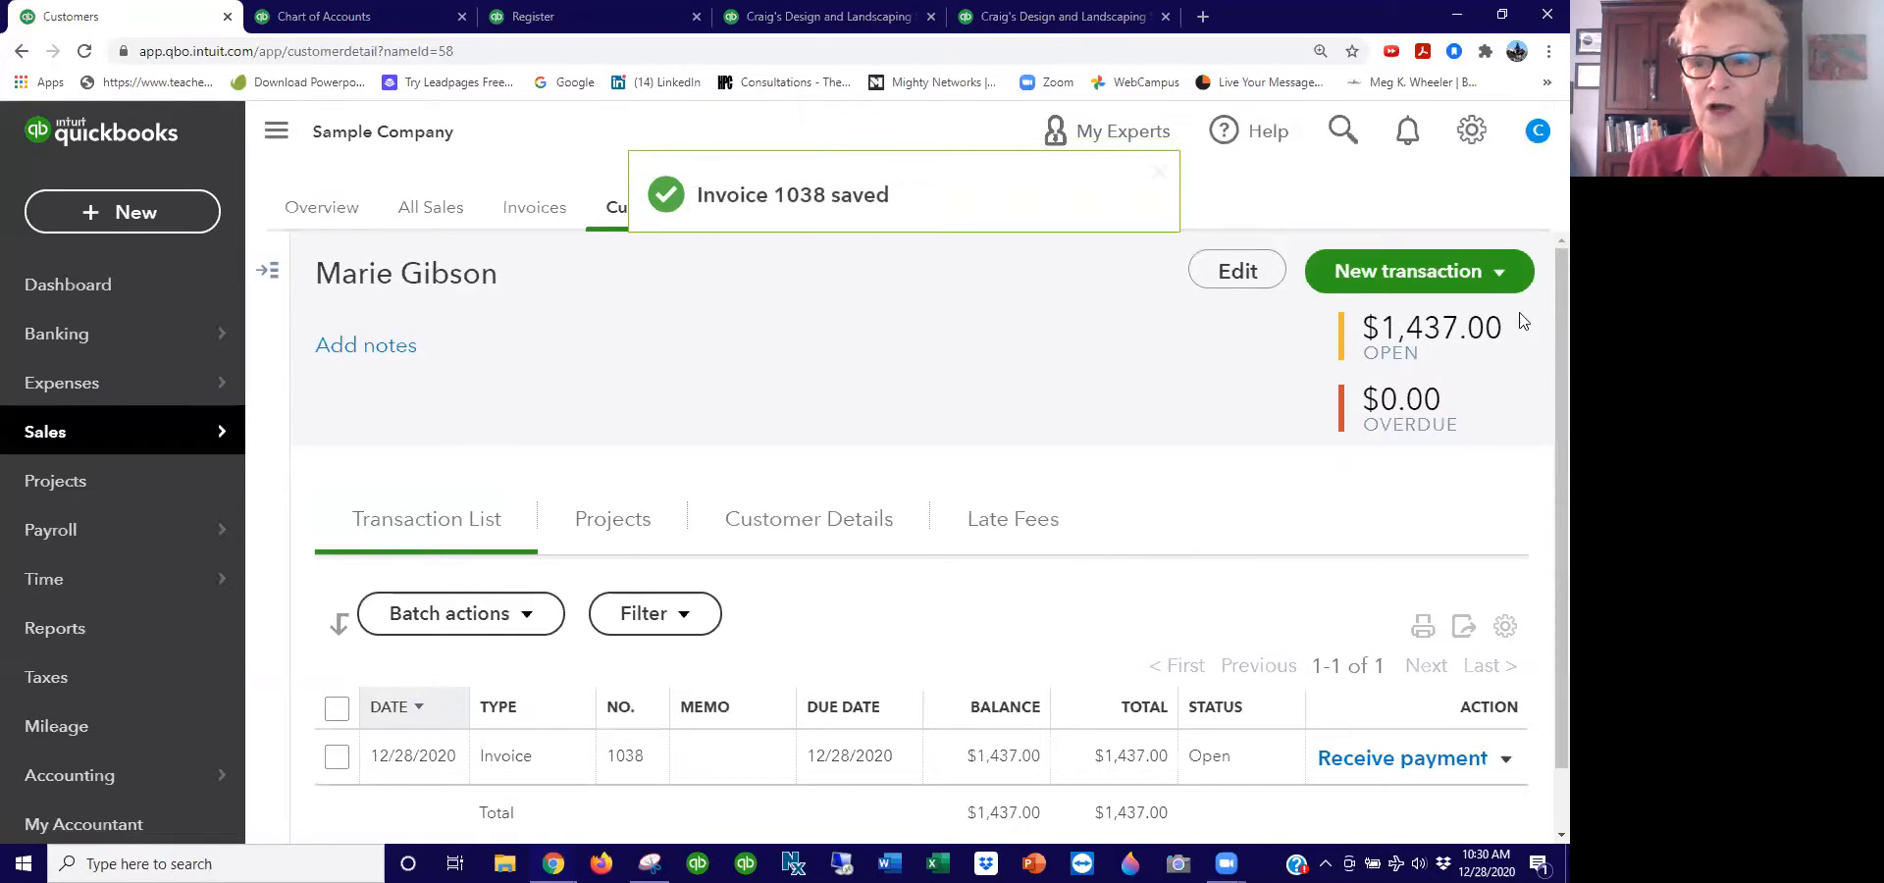
{"action": "left_click", "coordinate": [1471, 131]}
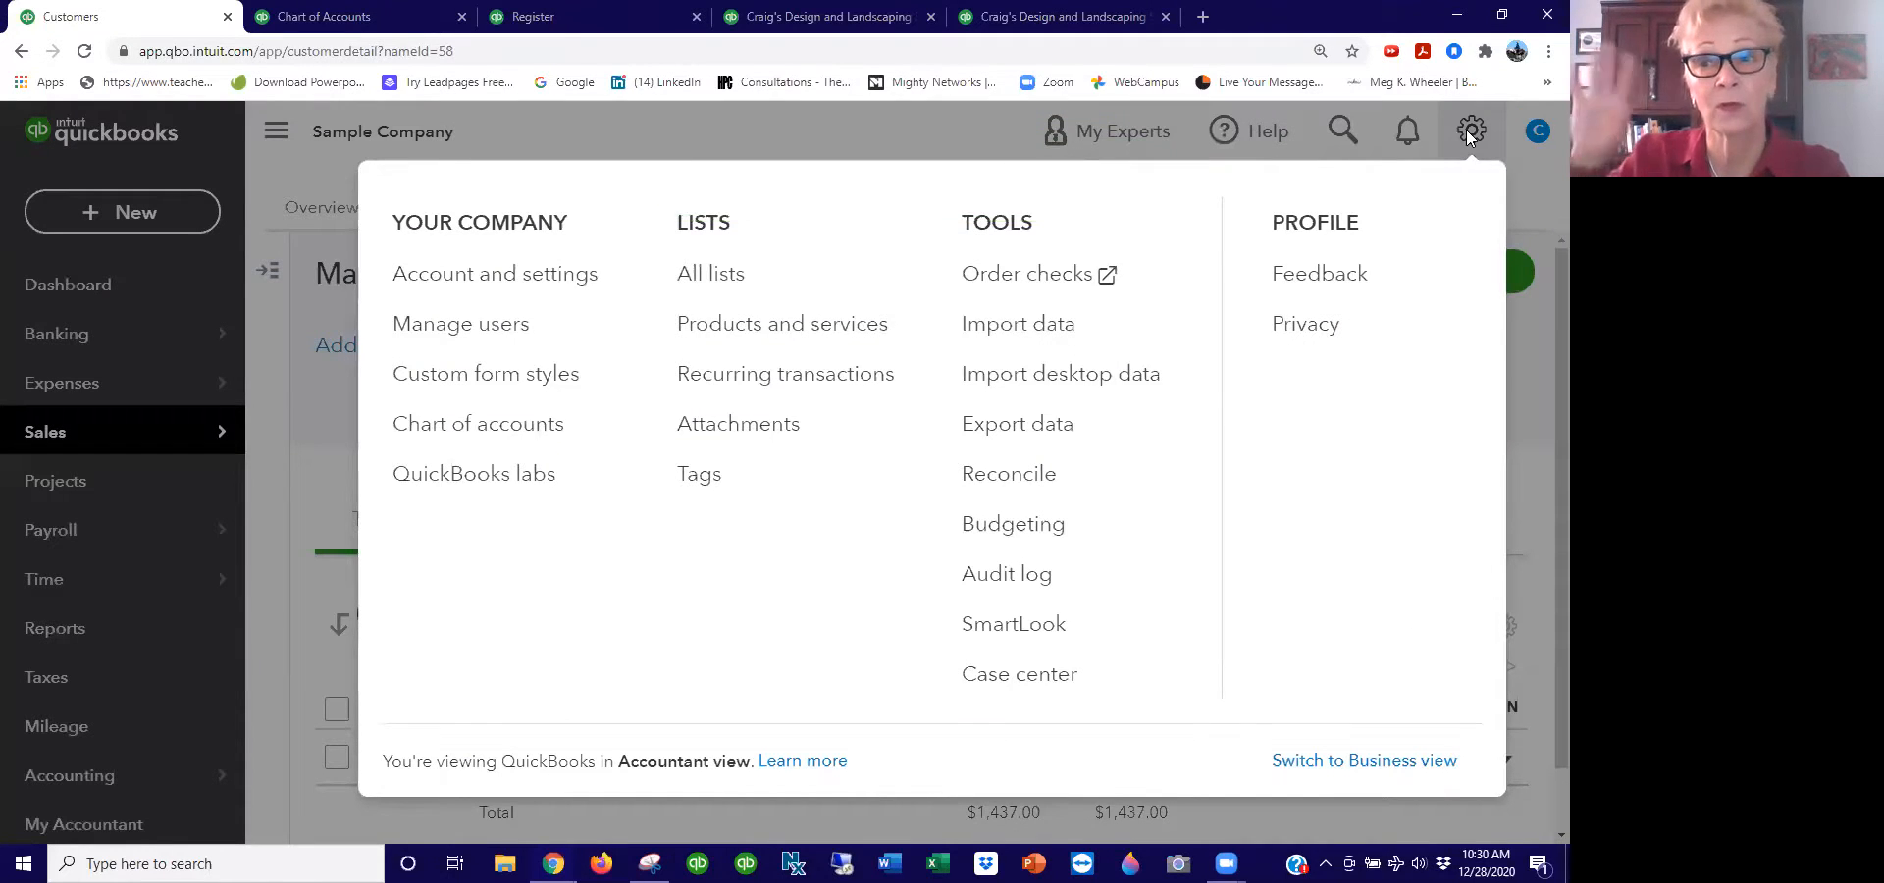
Step: Open Account and Settings and view the Advanced page, including accrual accounting and class tracking
{"action": "left_click", "coordinate": [548, 280]}
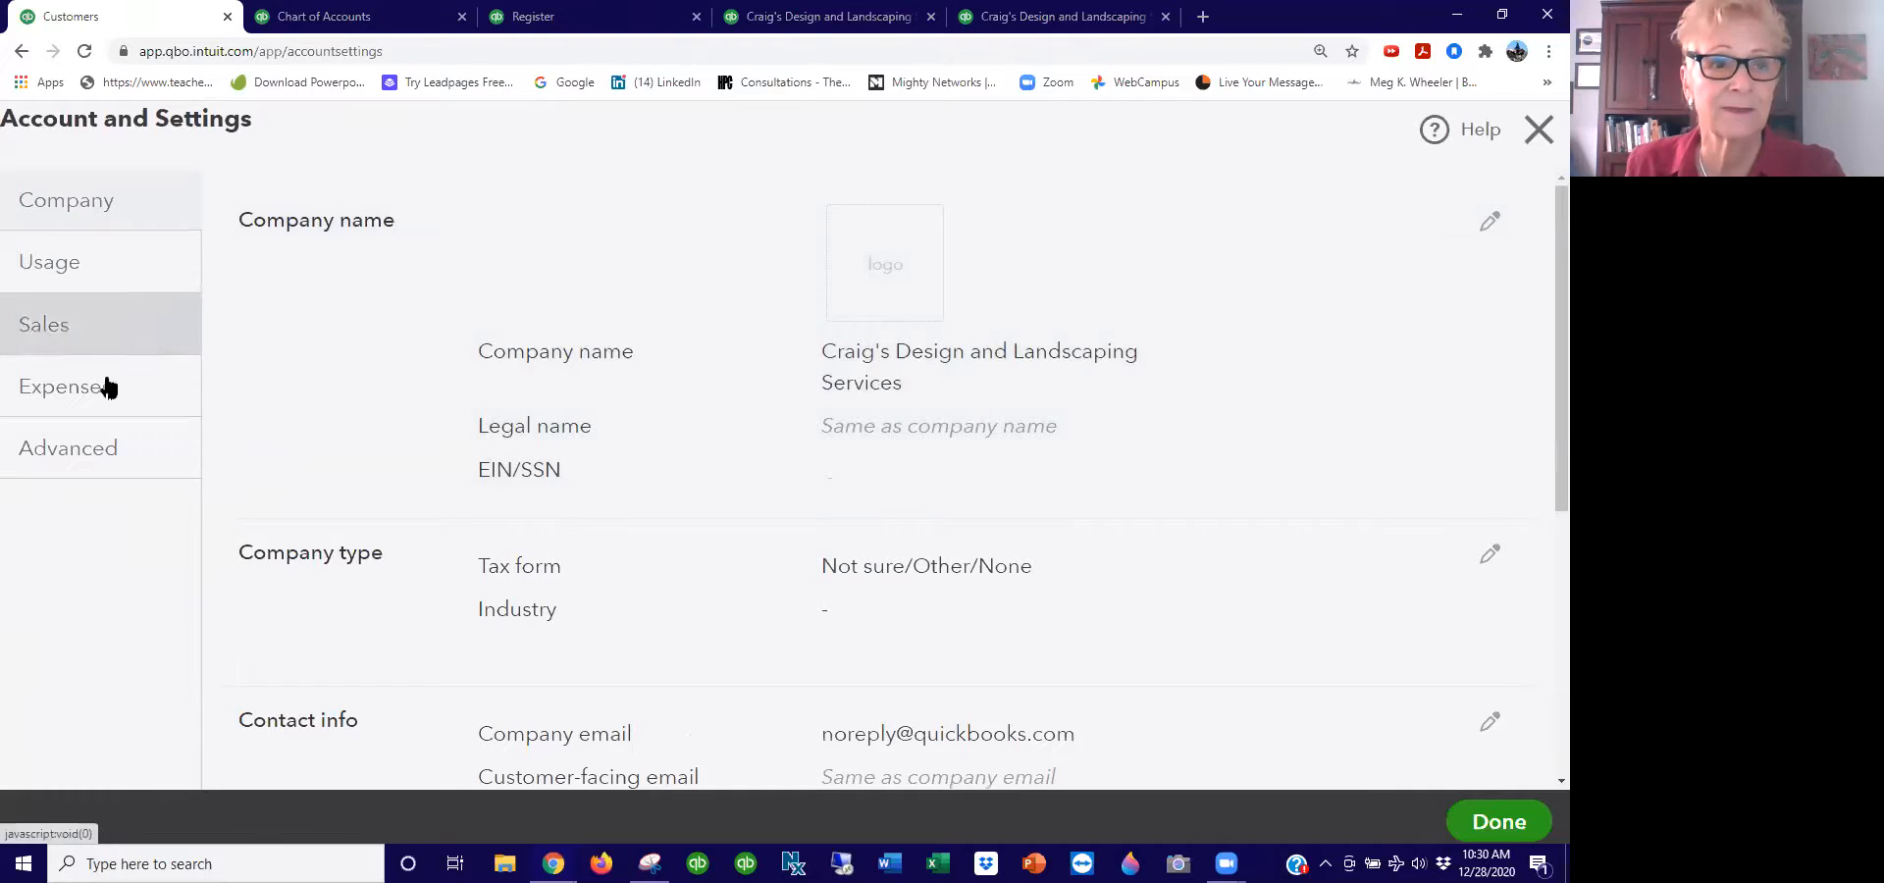
{"action": "scroll", "coordinate": [370, 397], "scroll_direction": "down", "scroll_amount": 5}
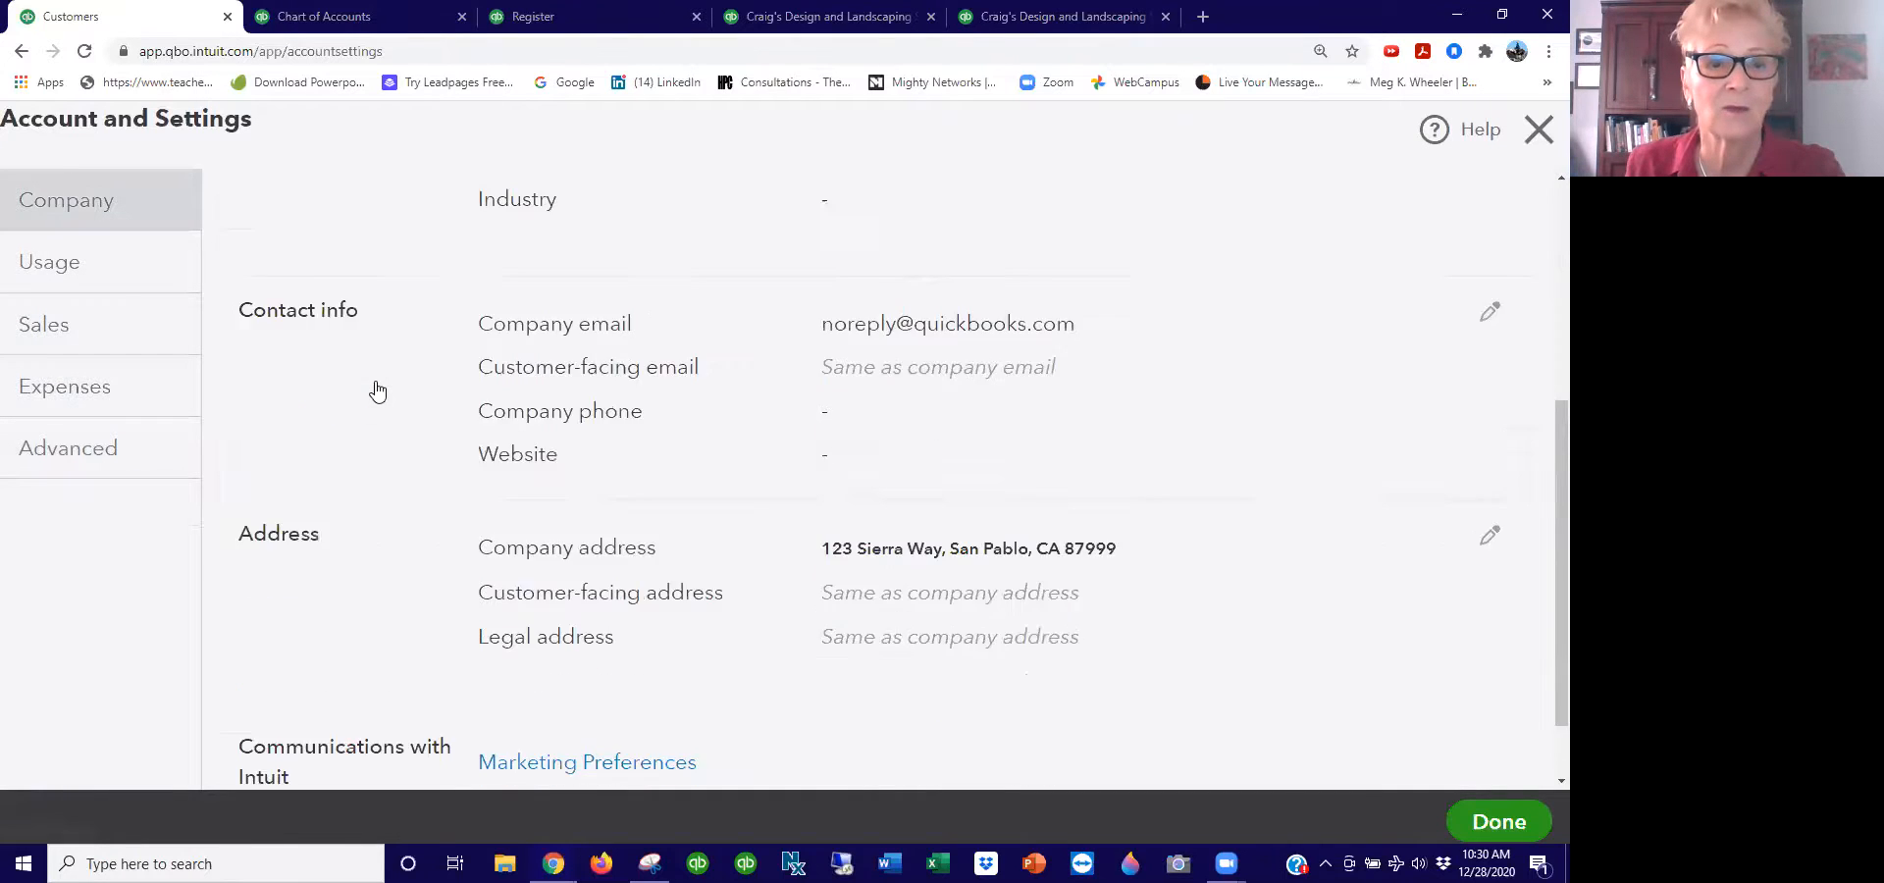
{"action": "scroll", "coordinate": [398, 588], "scroll_direction": "up", "scroll_amount": 5}
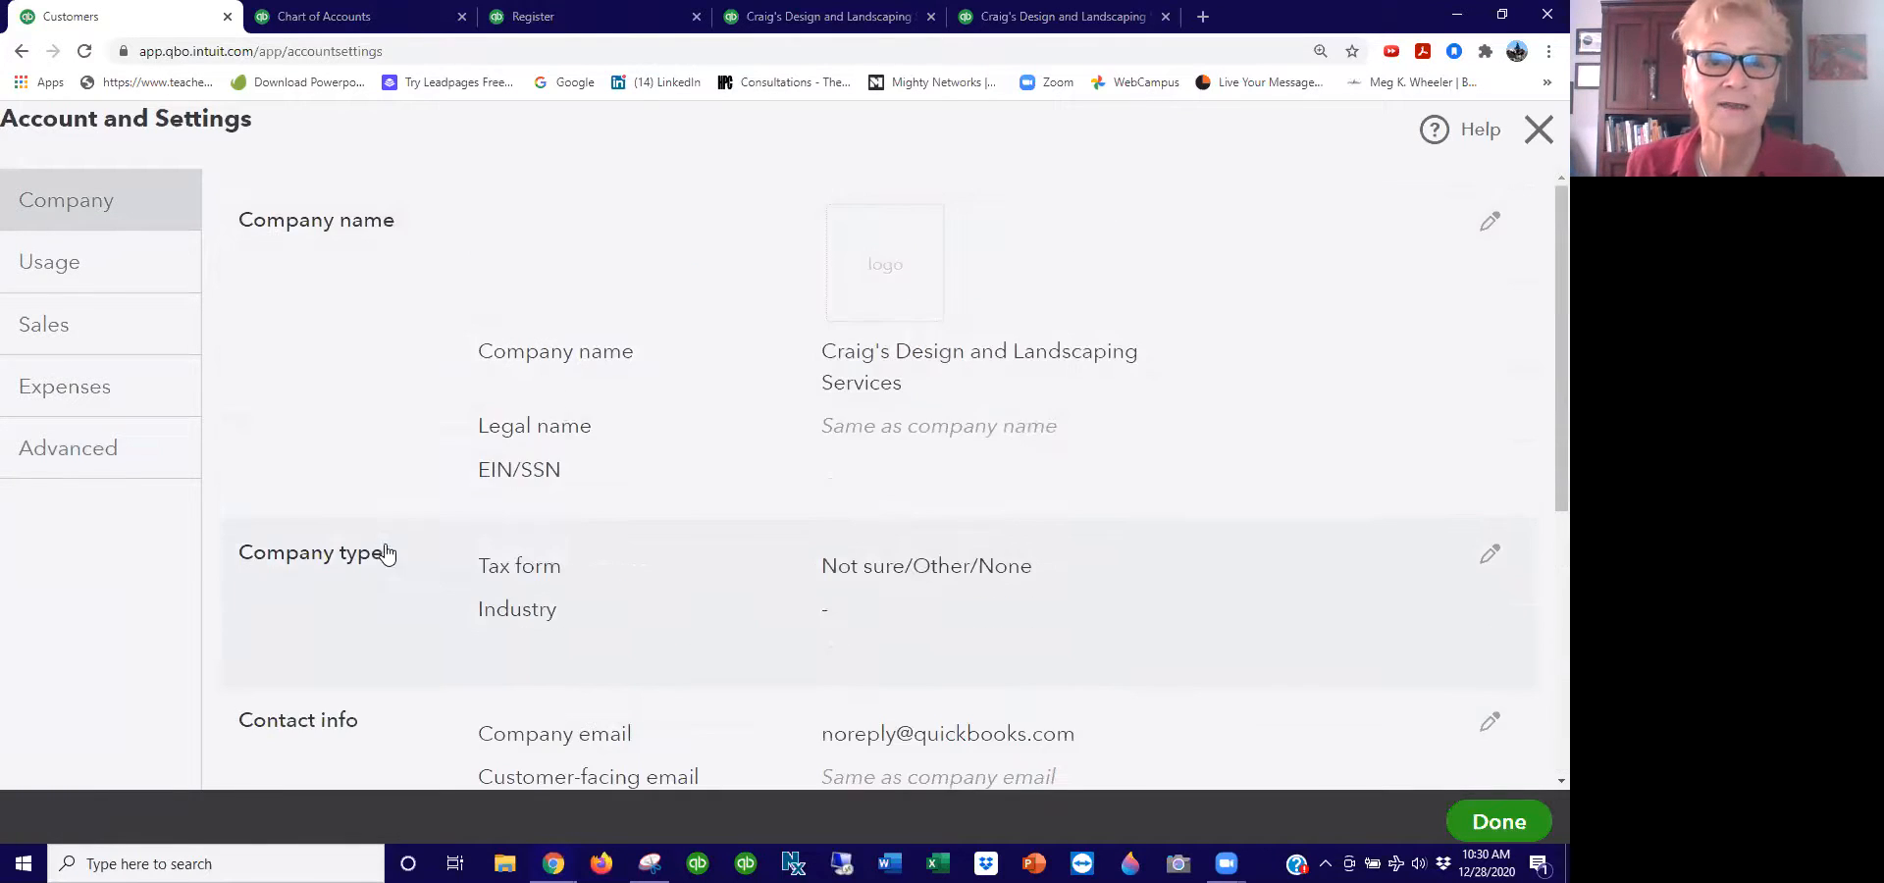
{"action": "left_click", "coordinate": [102, 448]}
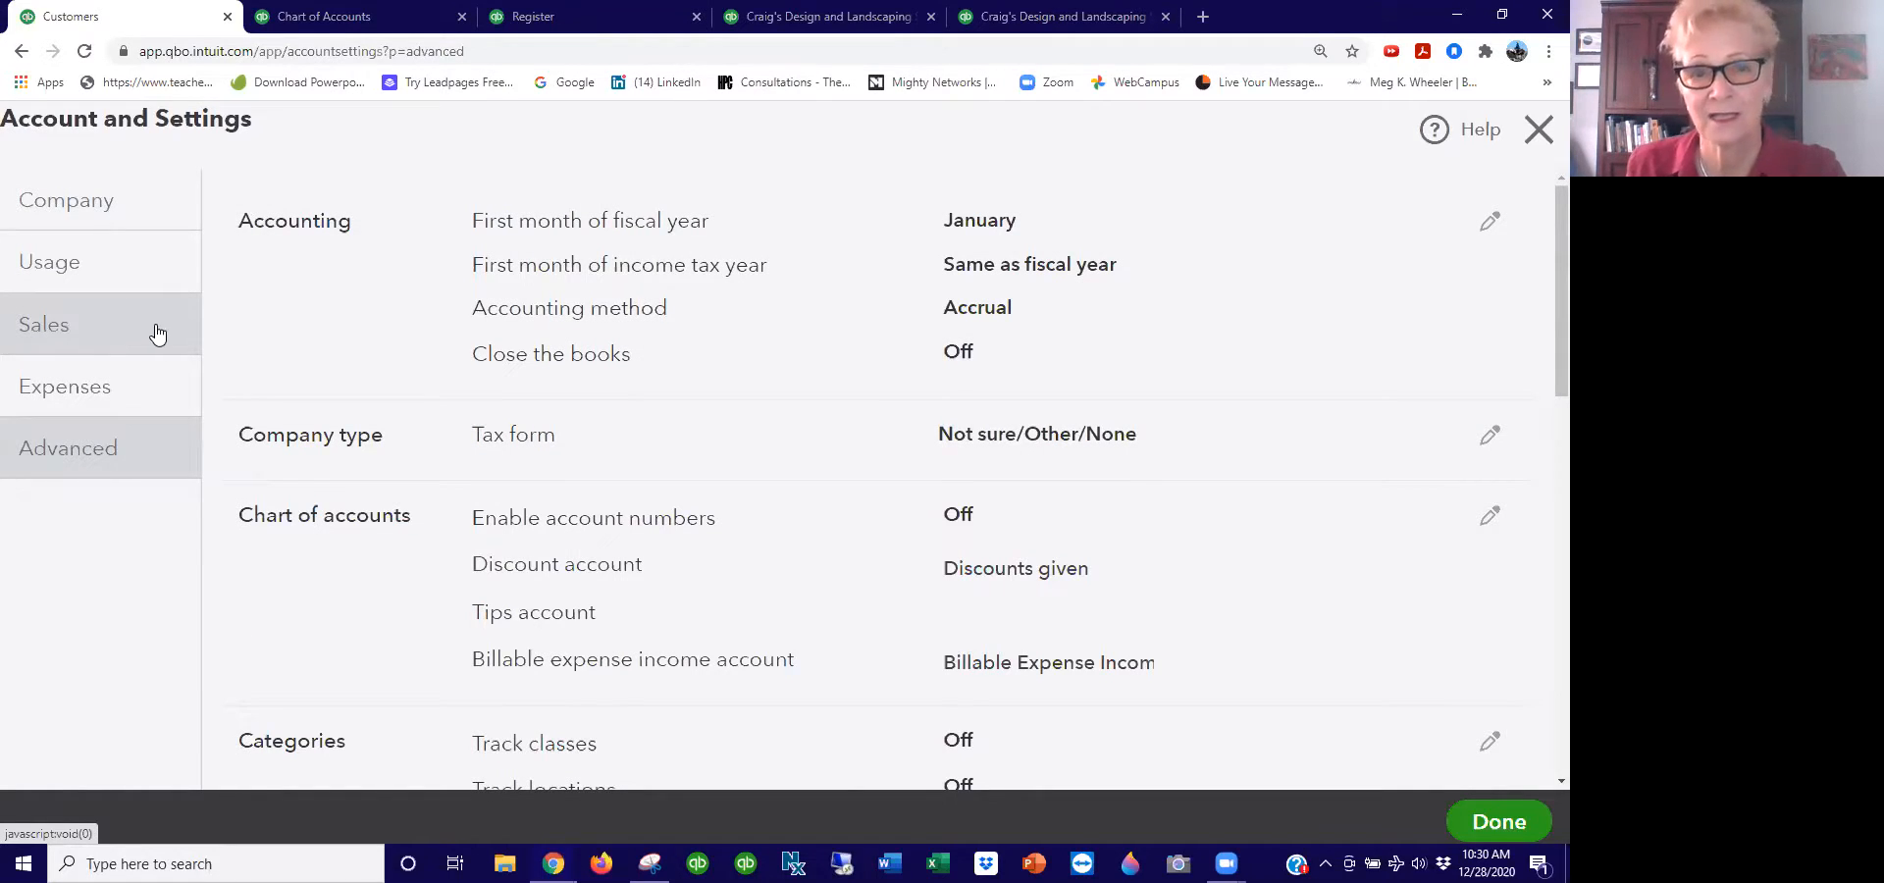
{"action": "scroll", "coordinate": [347, 344], "scroll_direction": "down", "scroll_amount": 2}
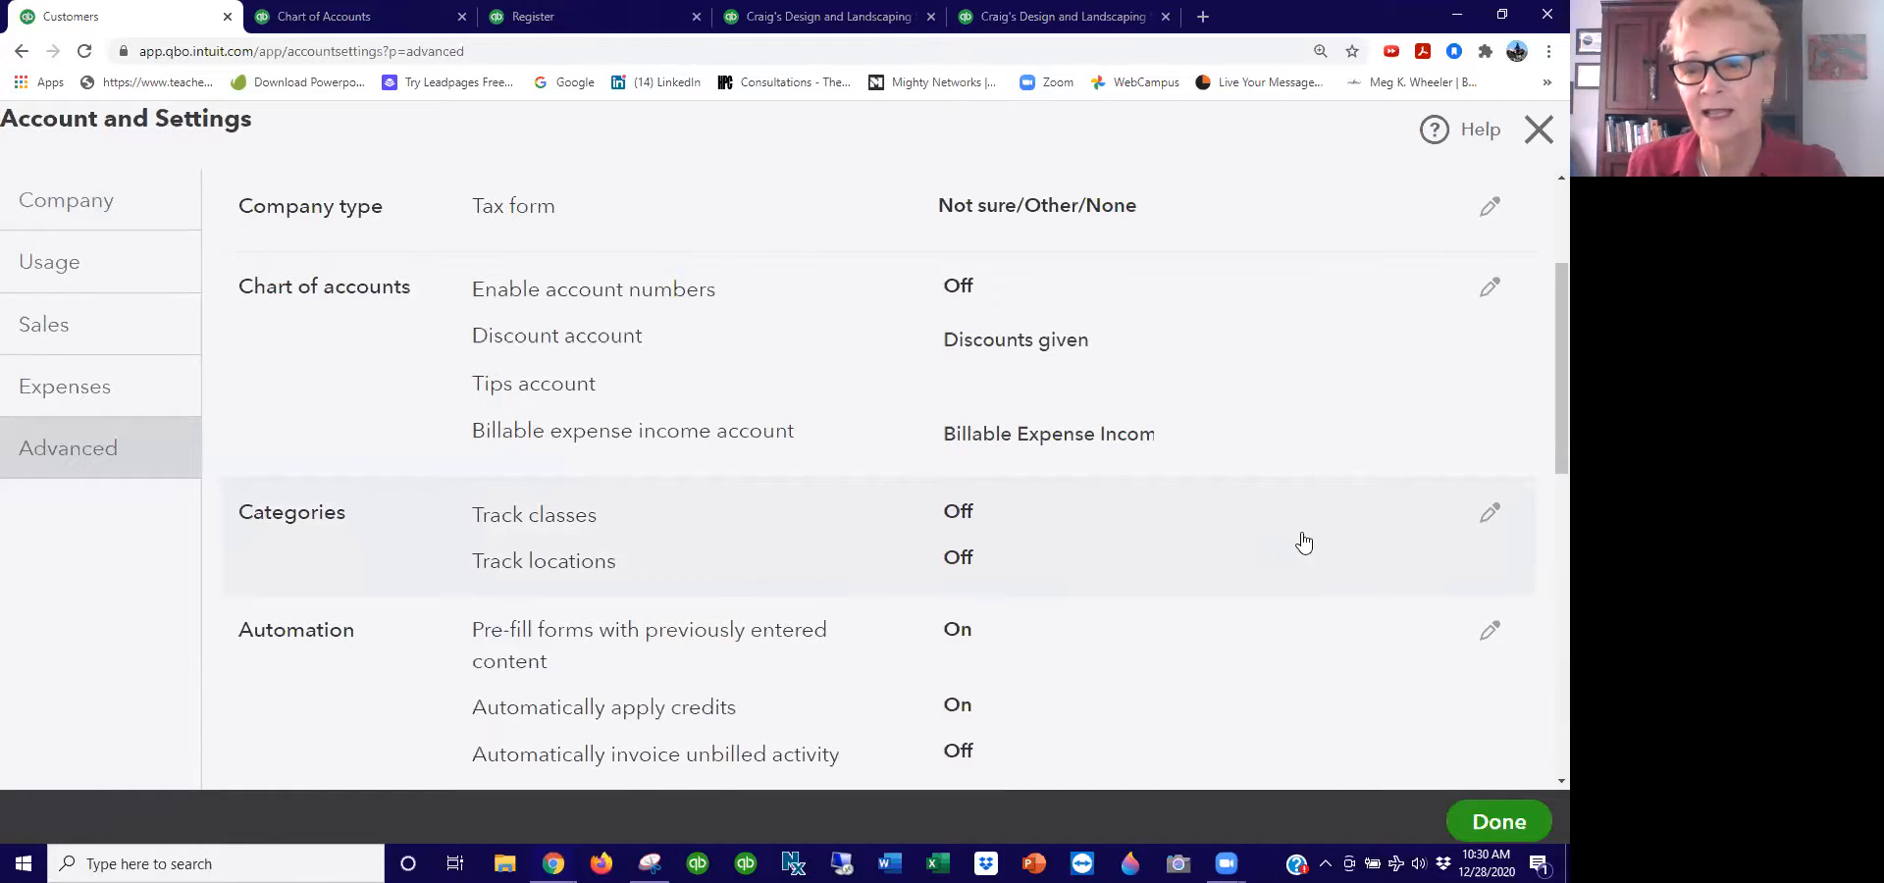
Step: Turn on Track classes with one class per entire transaction, save, and close settings
{"action": "left_click", "coordinate": [1490, 516]}
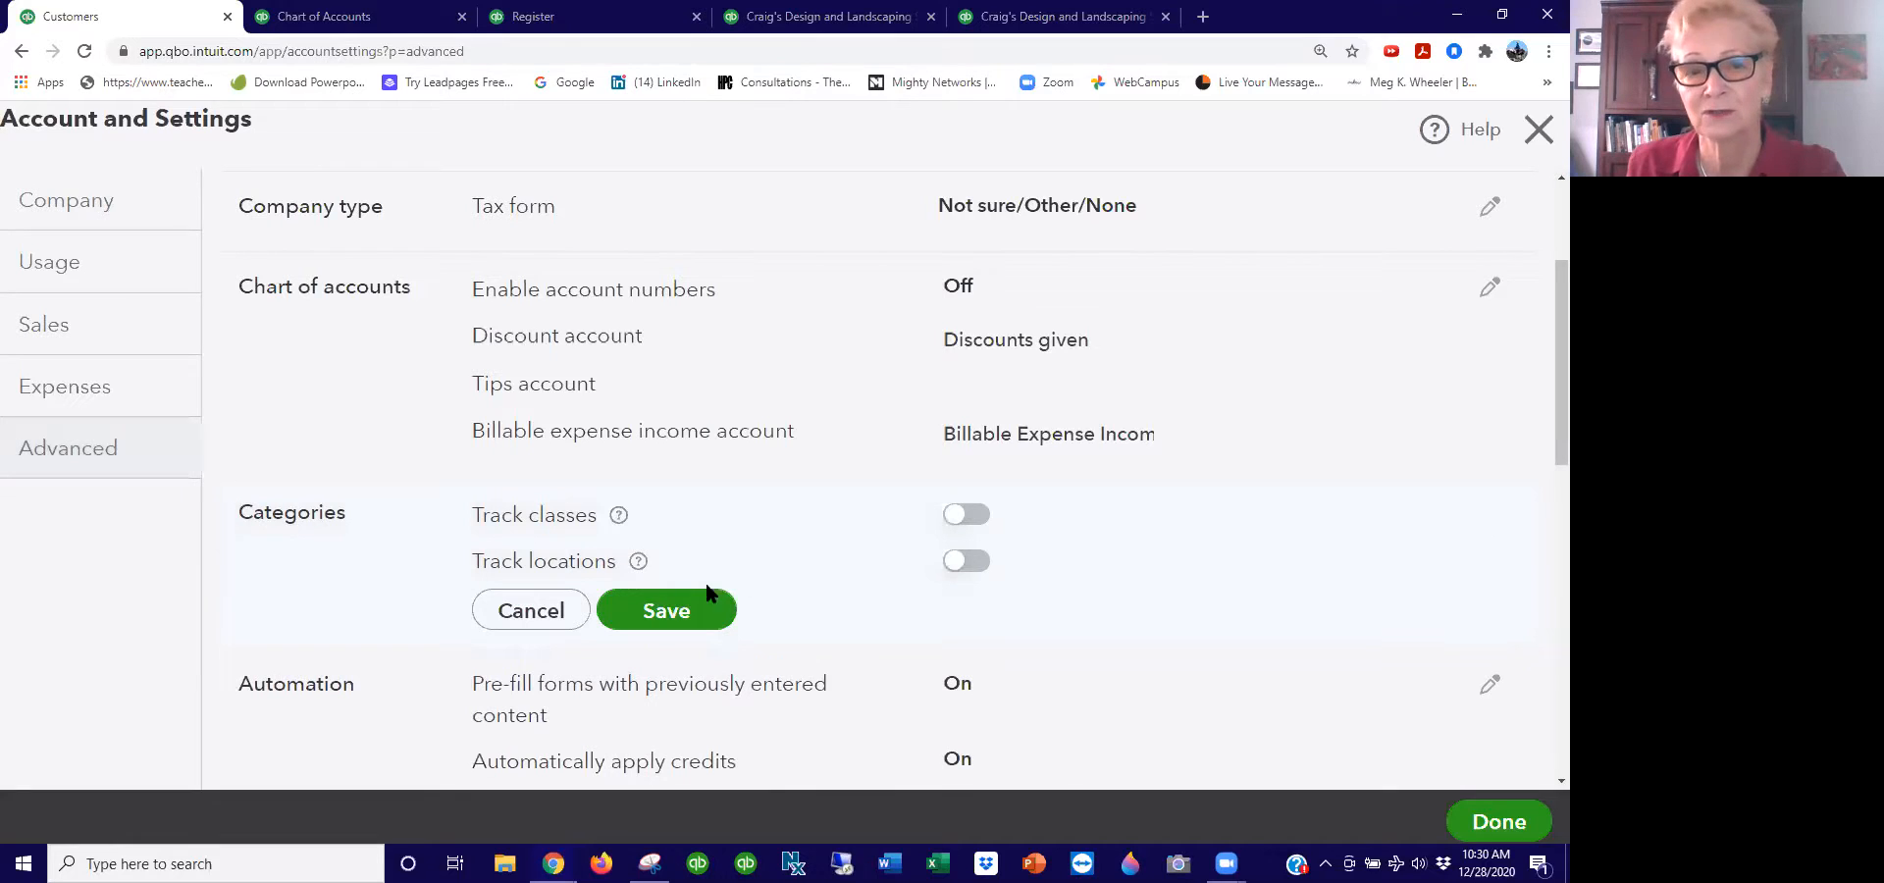
{"action": "left_click", "coordinate": [962, 512]}
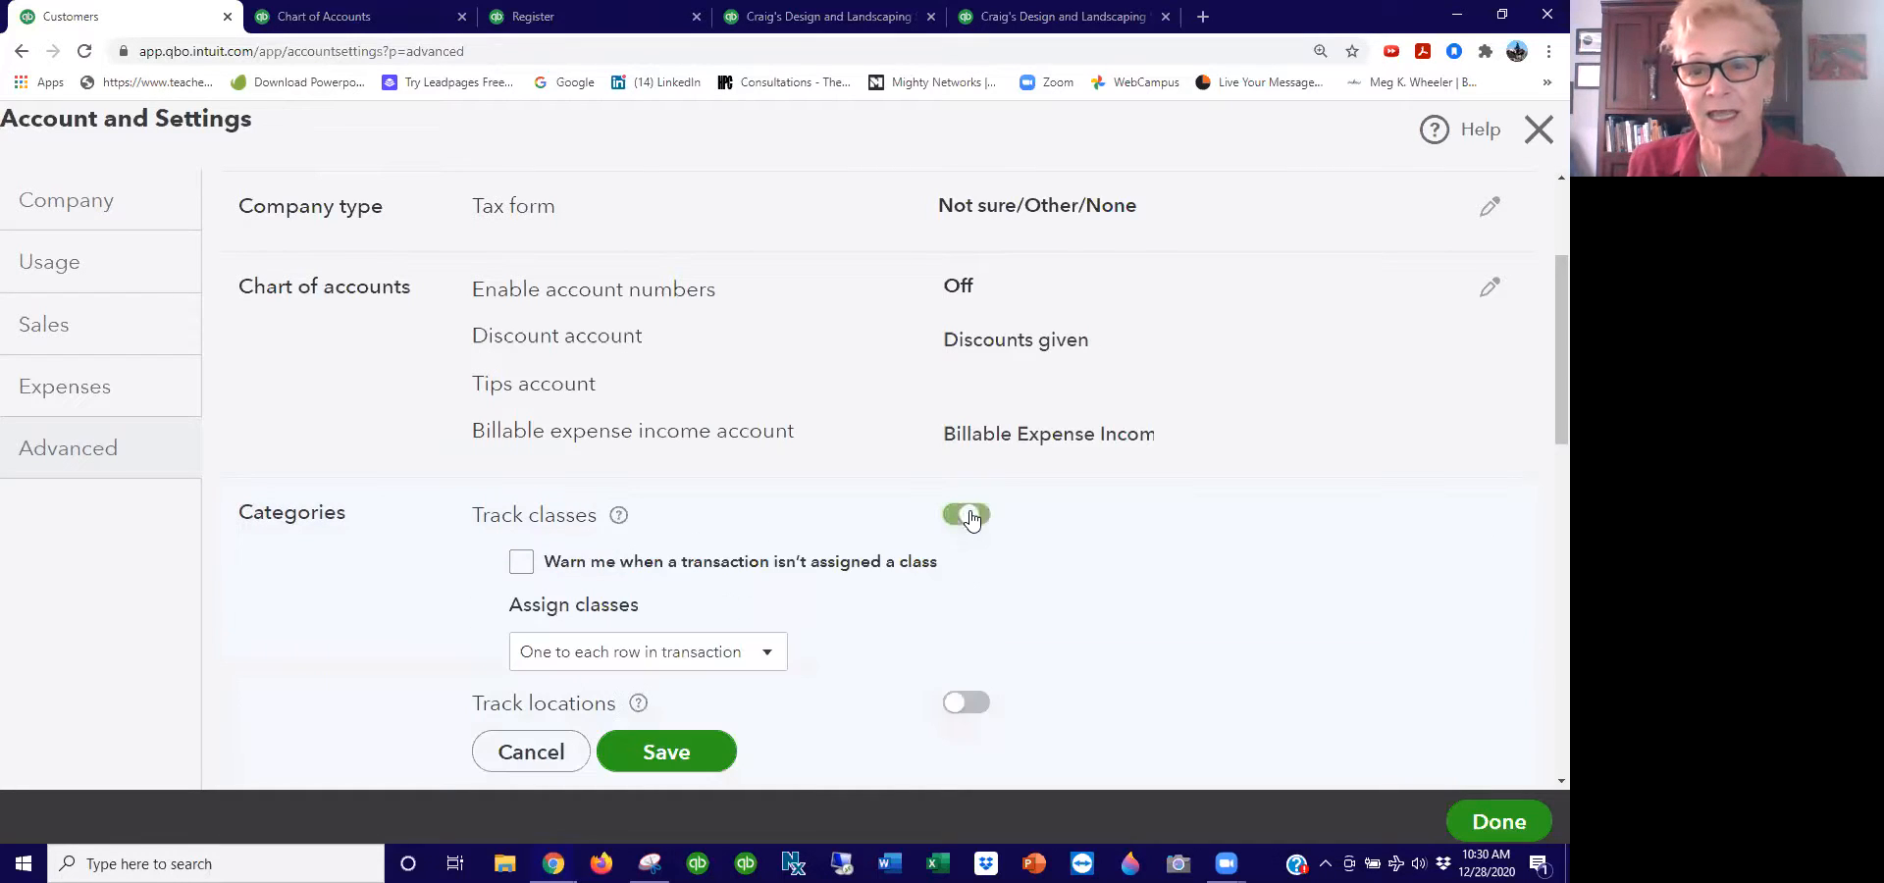
{"action": "scroll", "coordinate": [706, 487], "scroll_direction": "down", "scroll_amount": 2}
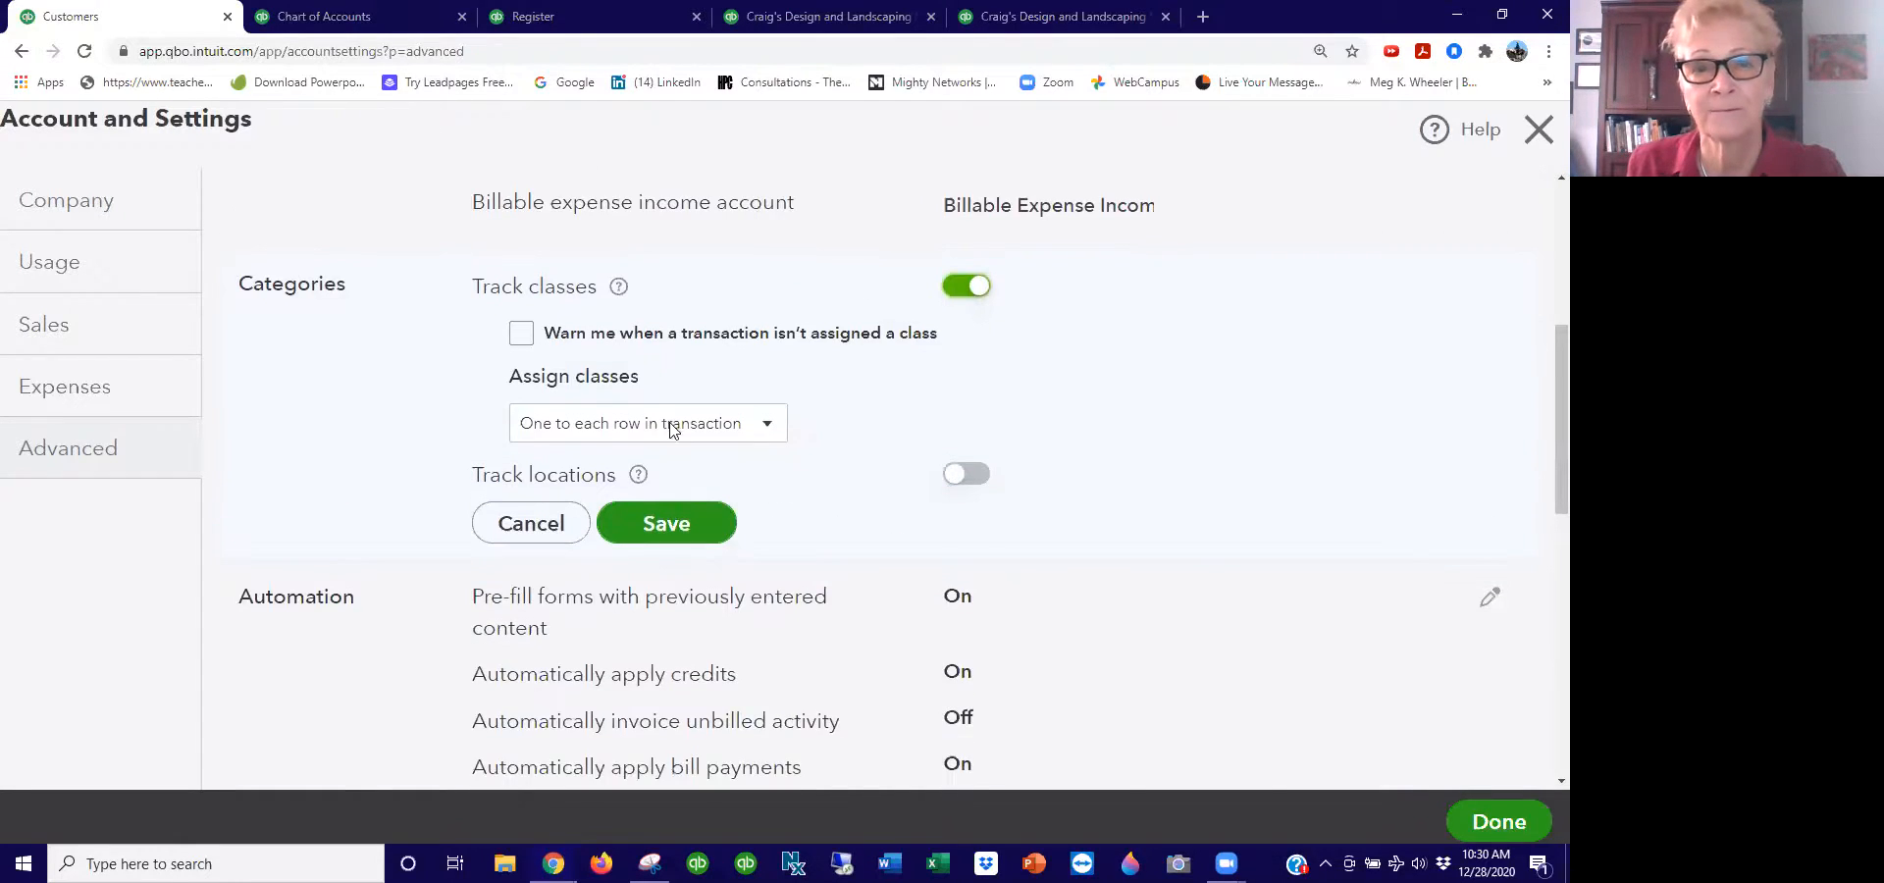
{"action": "left_click", "coordinate": [521, 334]}
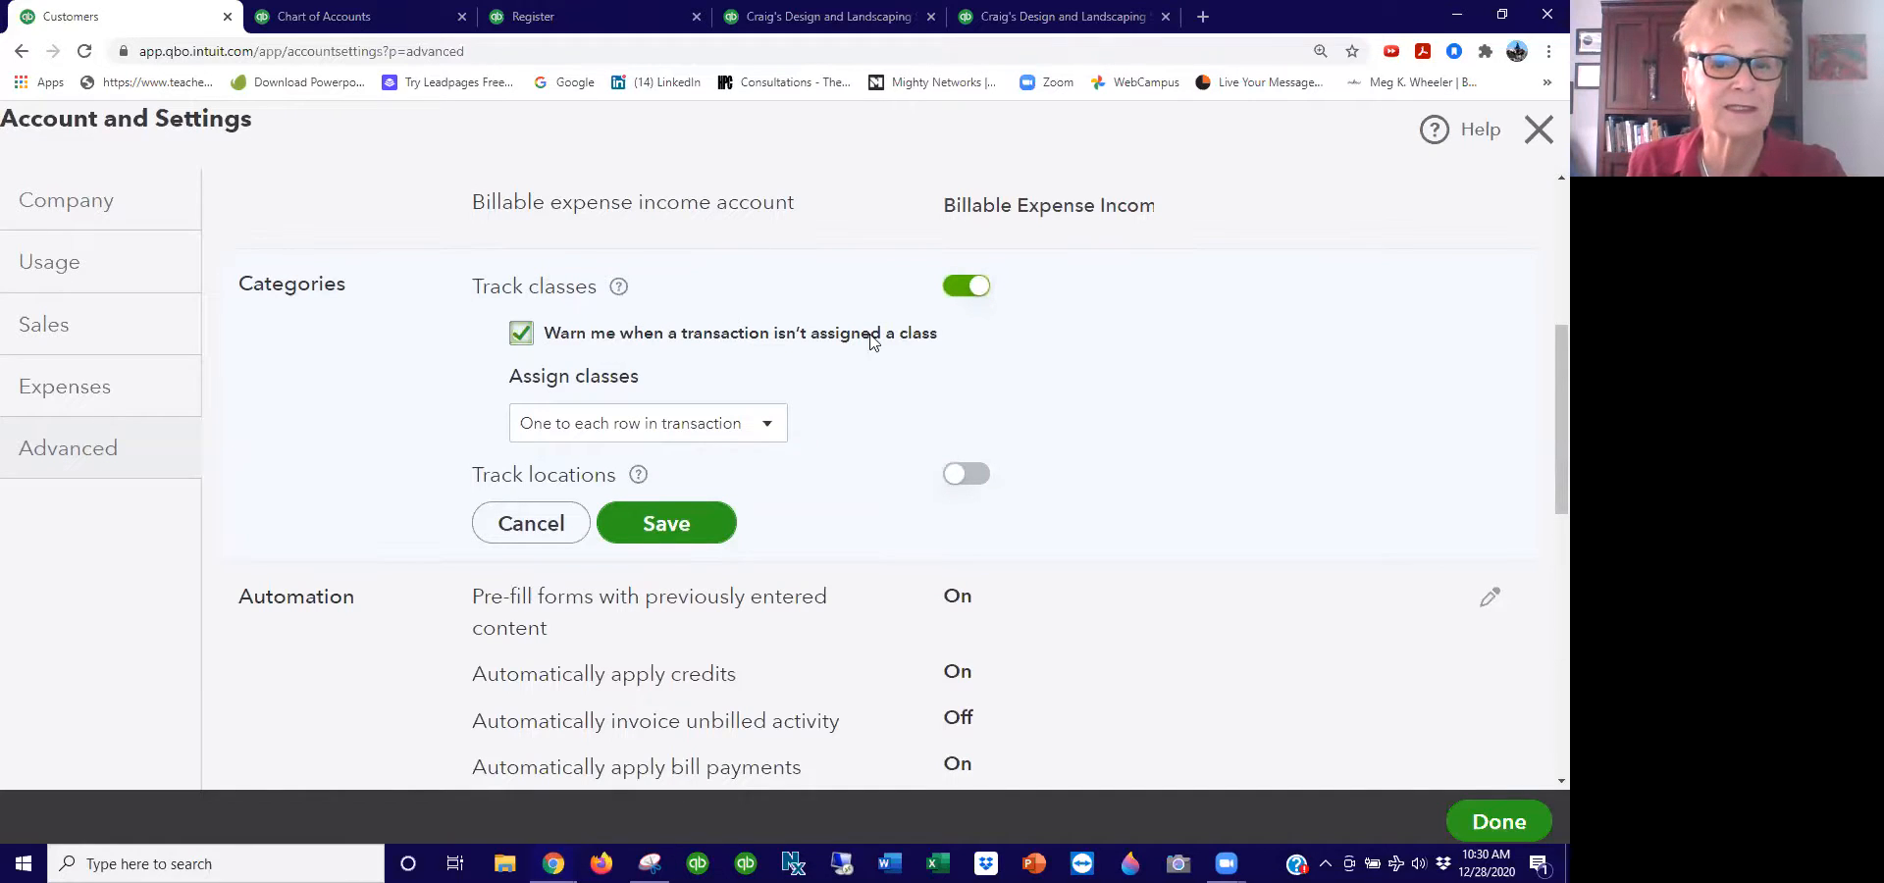
{"action": "left_click", "coordinate": [522, 336]}
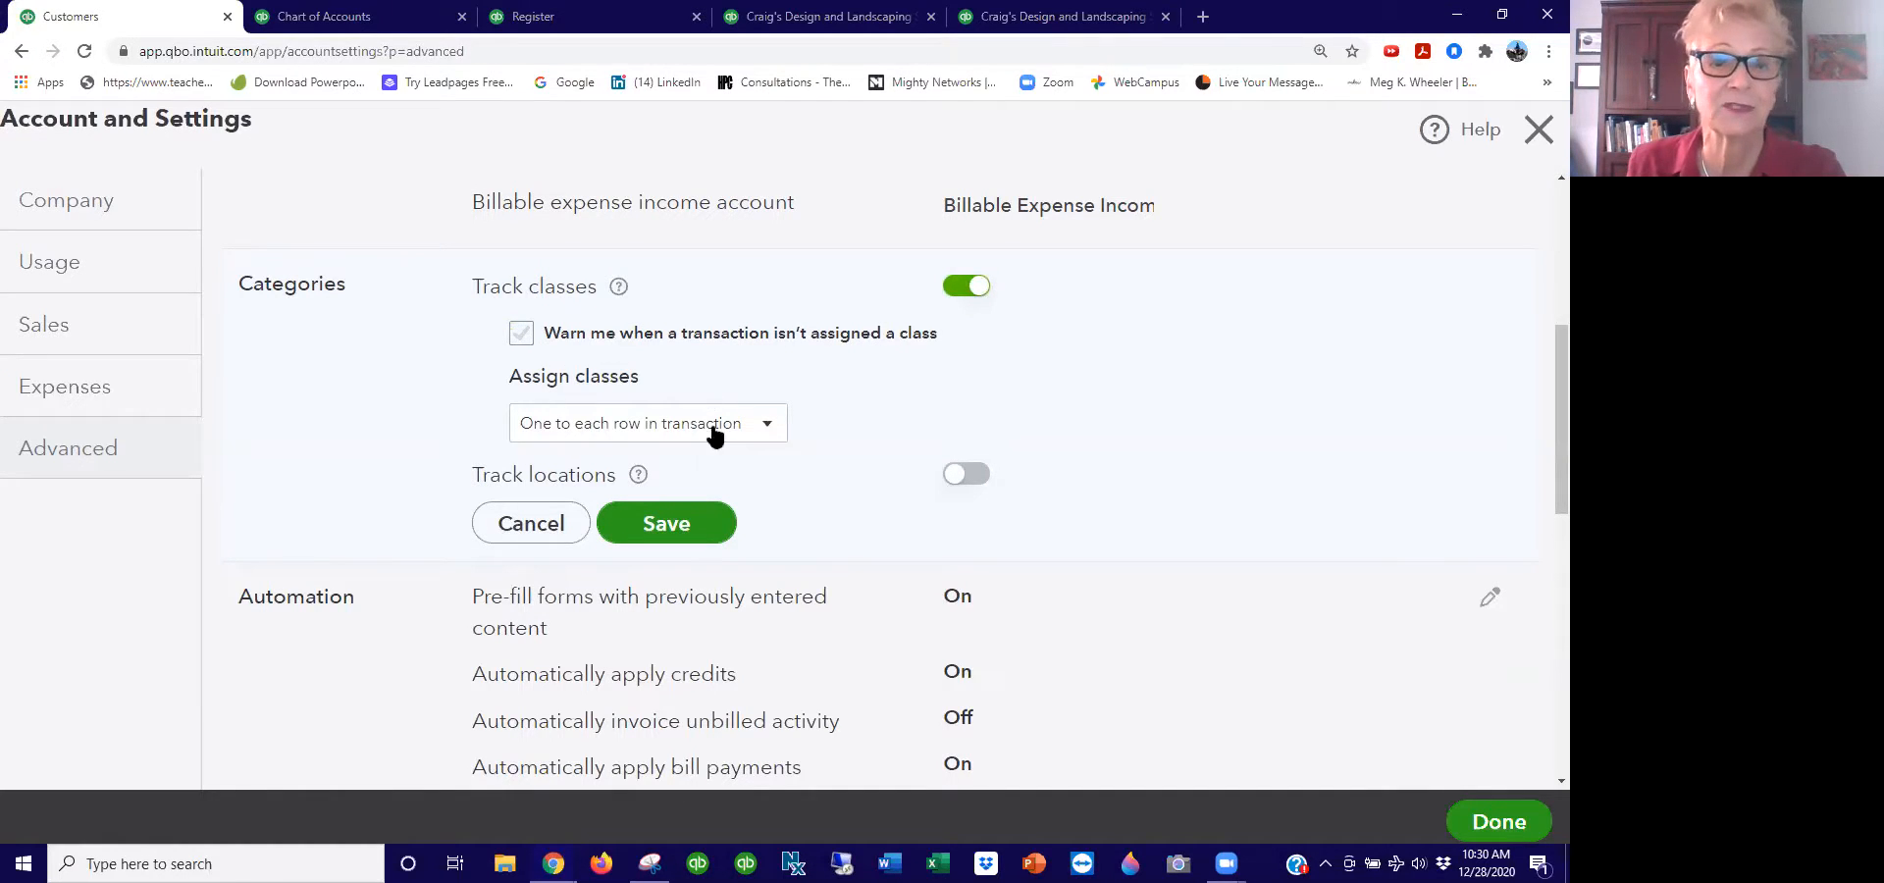
{"action": "left_click", "coordinate": [767, 423]}
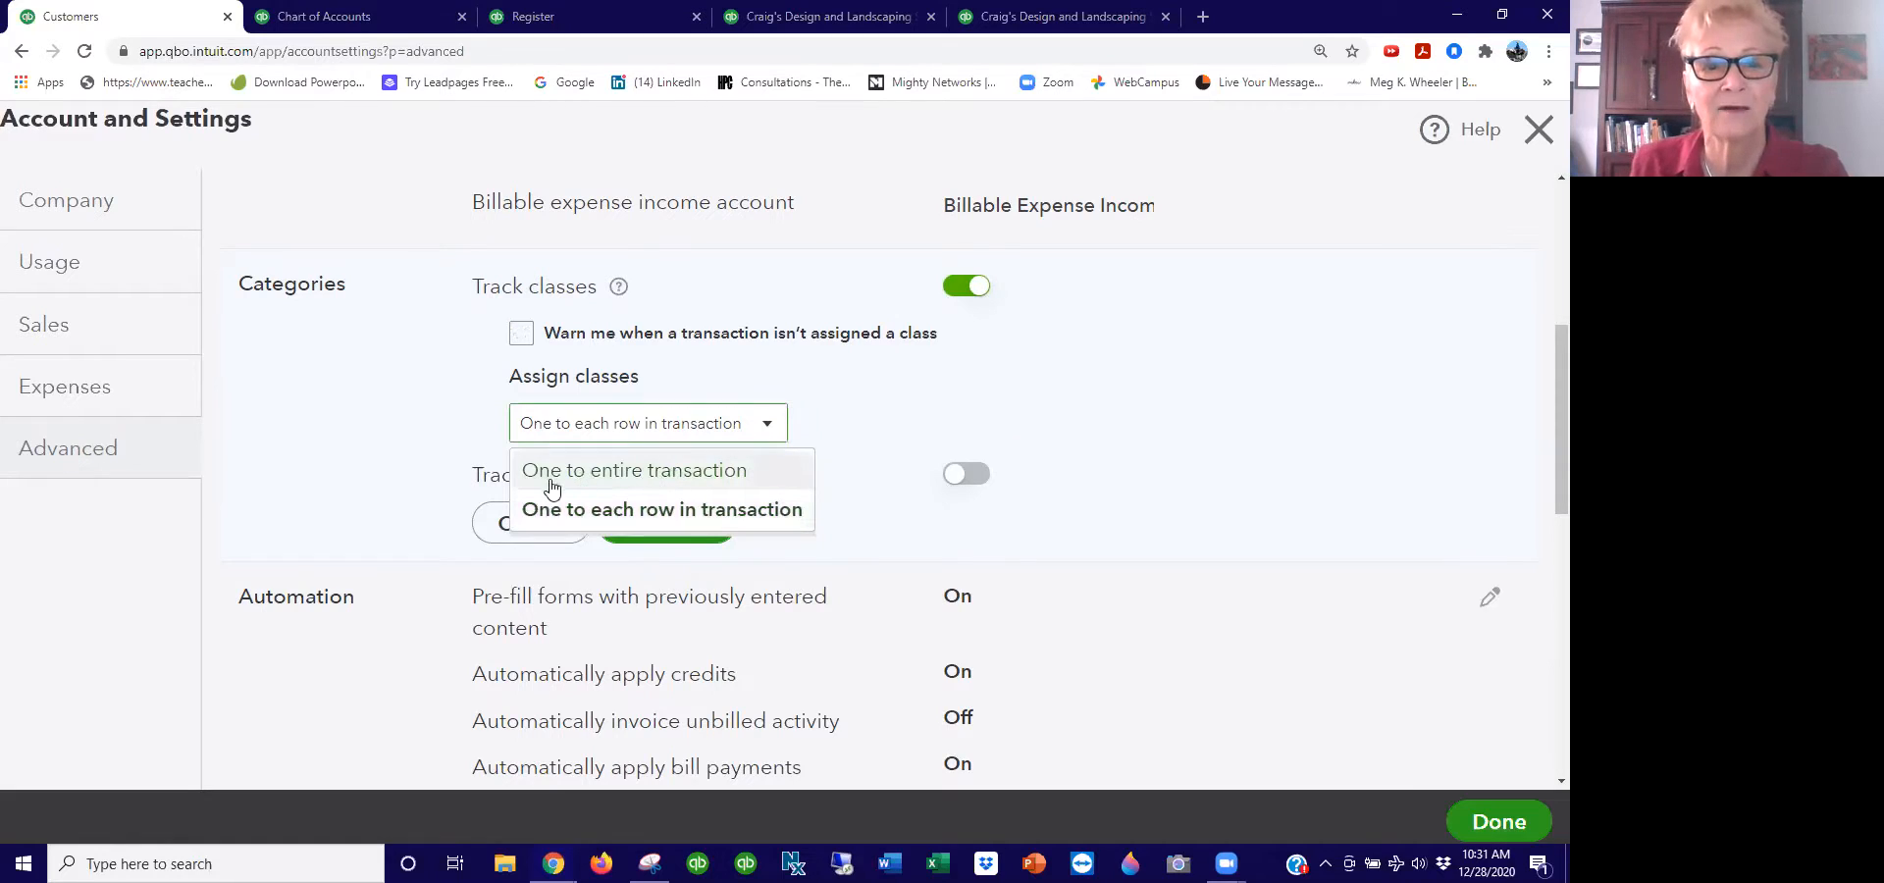
{"action": "left_click", "coordinate": [614, 476]}
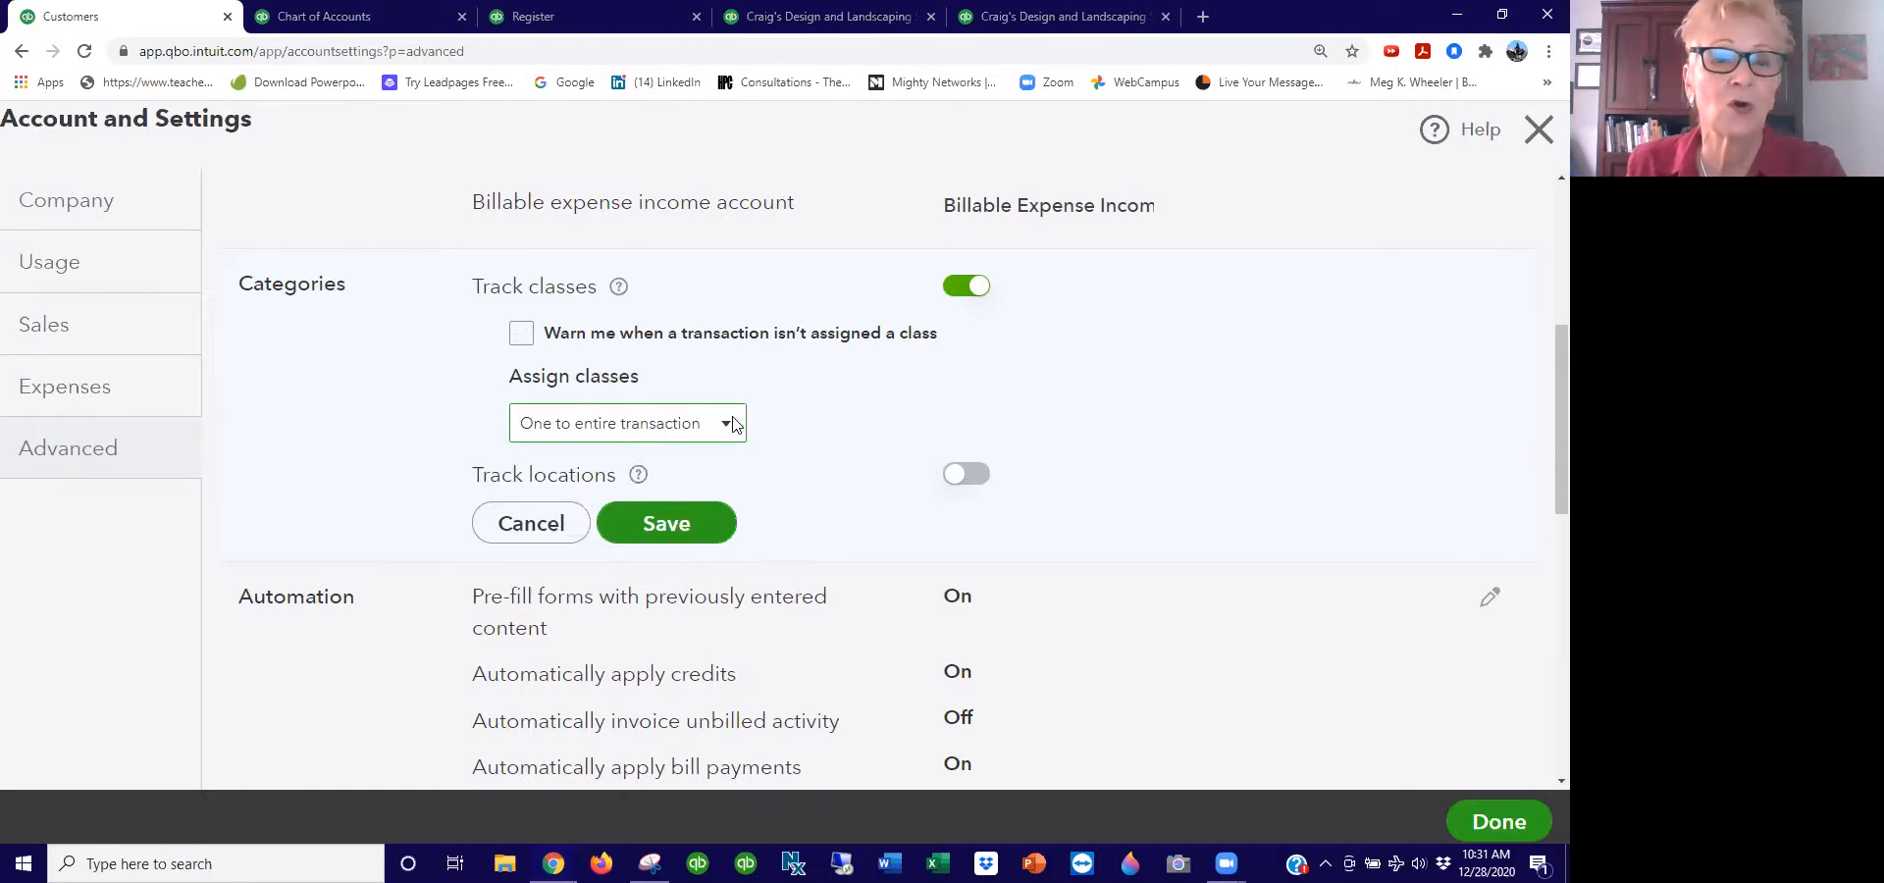
{"action": "left_click", "coordinate": [651, 535]}
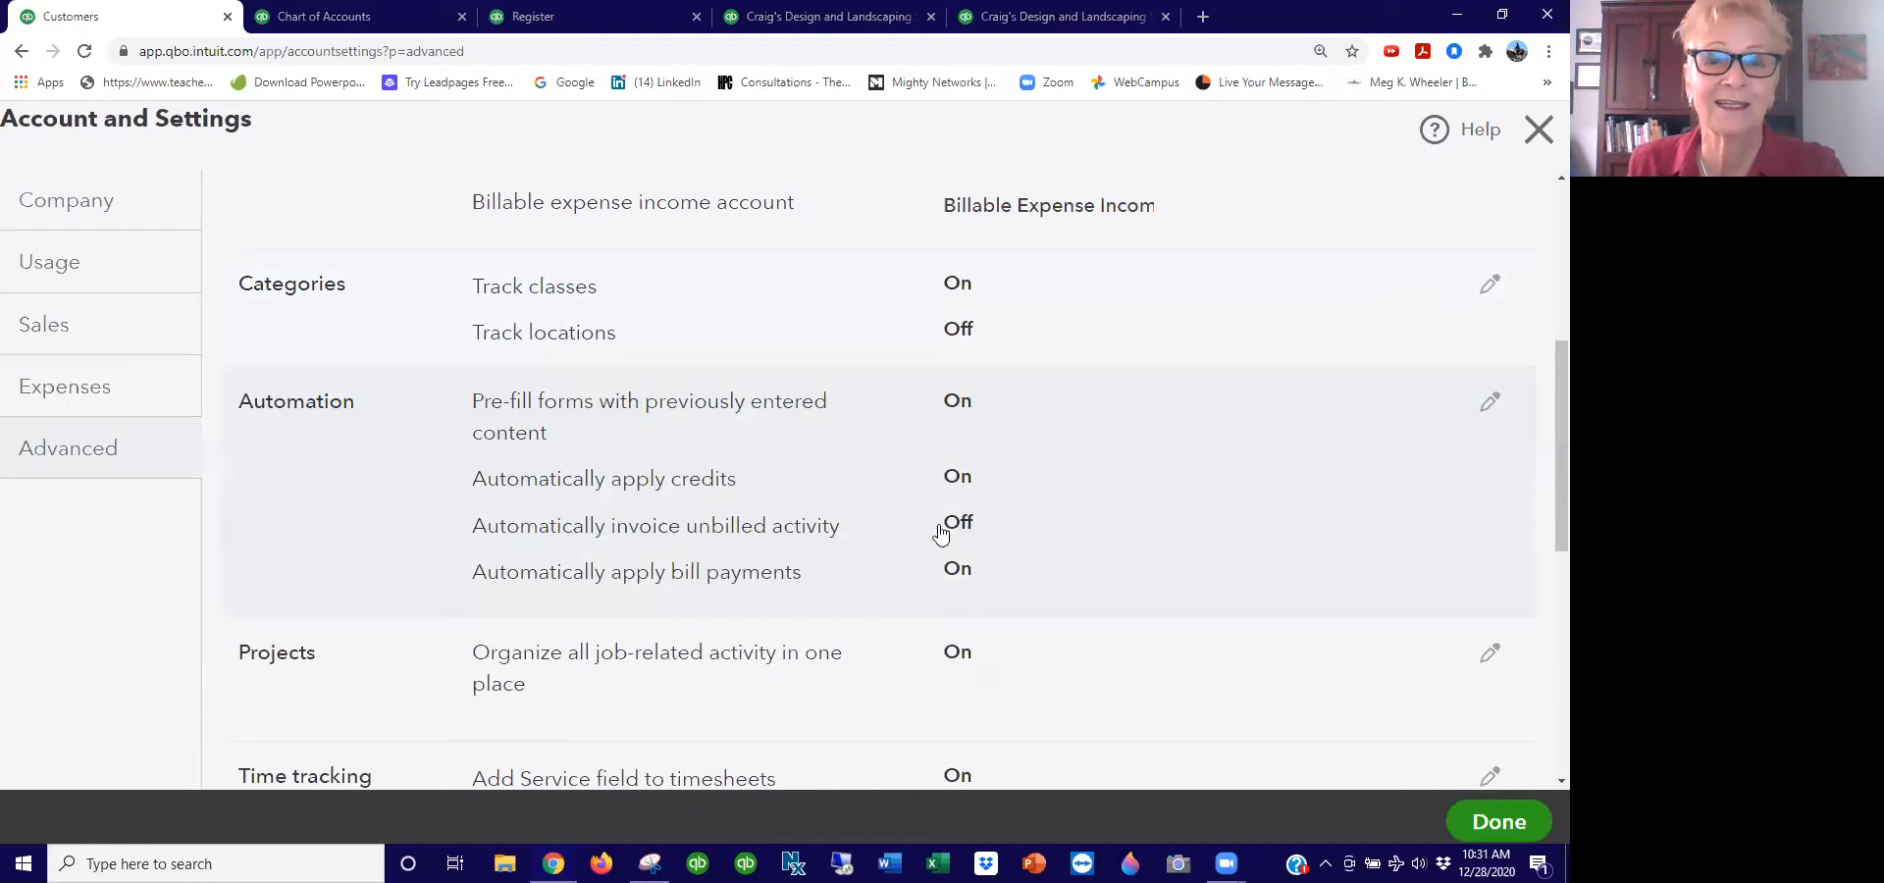
{"action": "left_click", "coordinate": [1476, 820]}
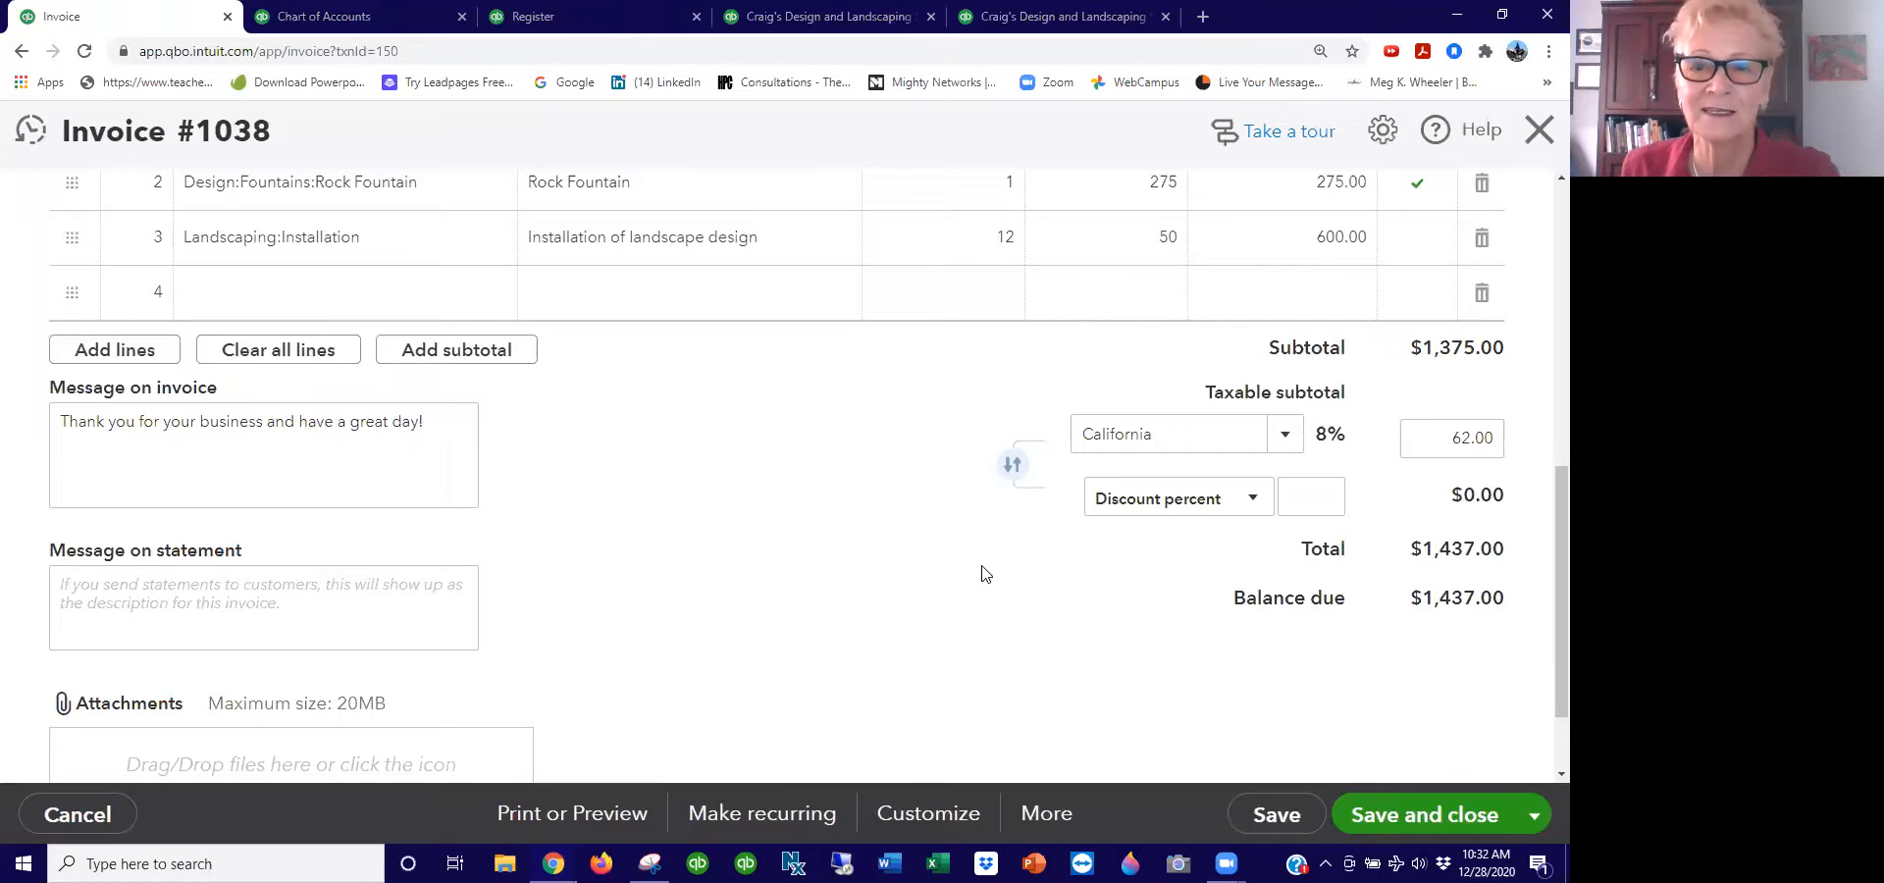
Step: Look through invoice 1038's save, print and recurring-template options
{"action": "left_click", "coordinate": [1533, 814]}
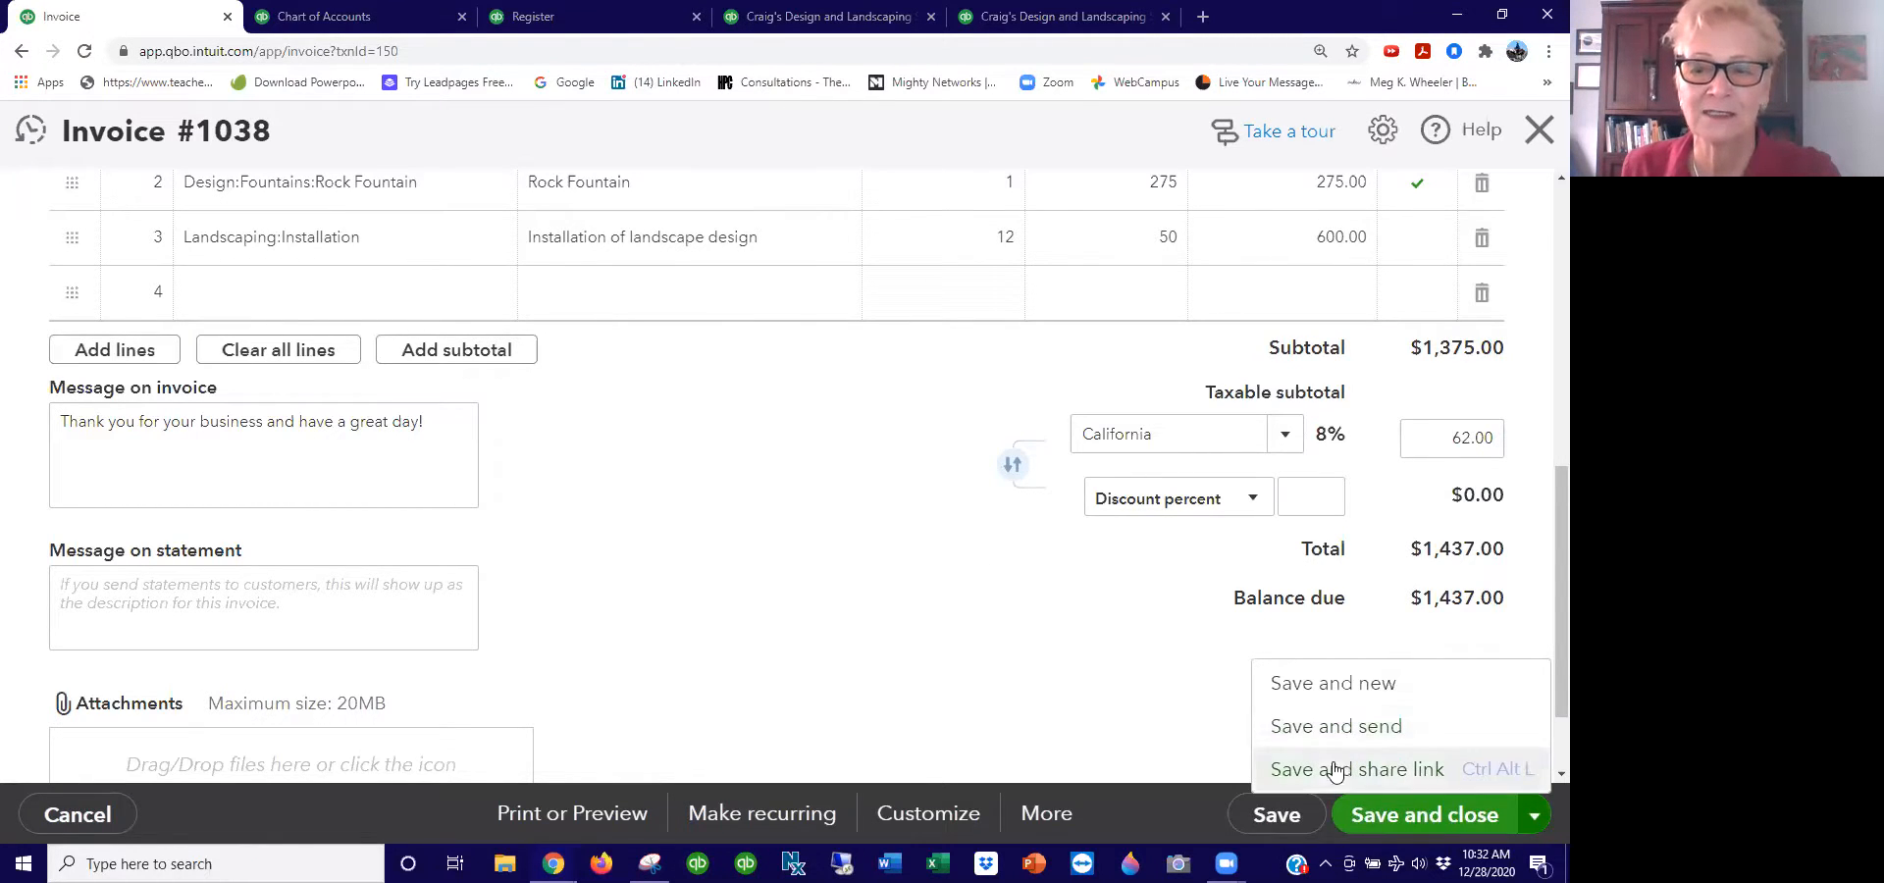
{"action": "left_click", "coordinate": [564, 813]}
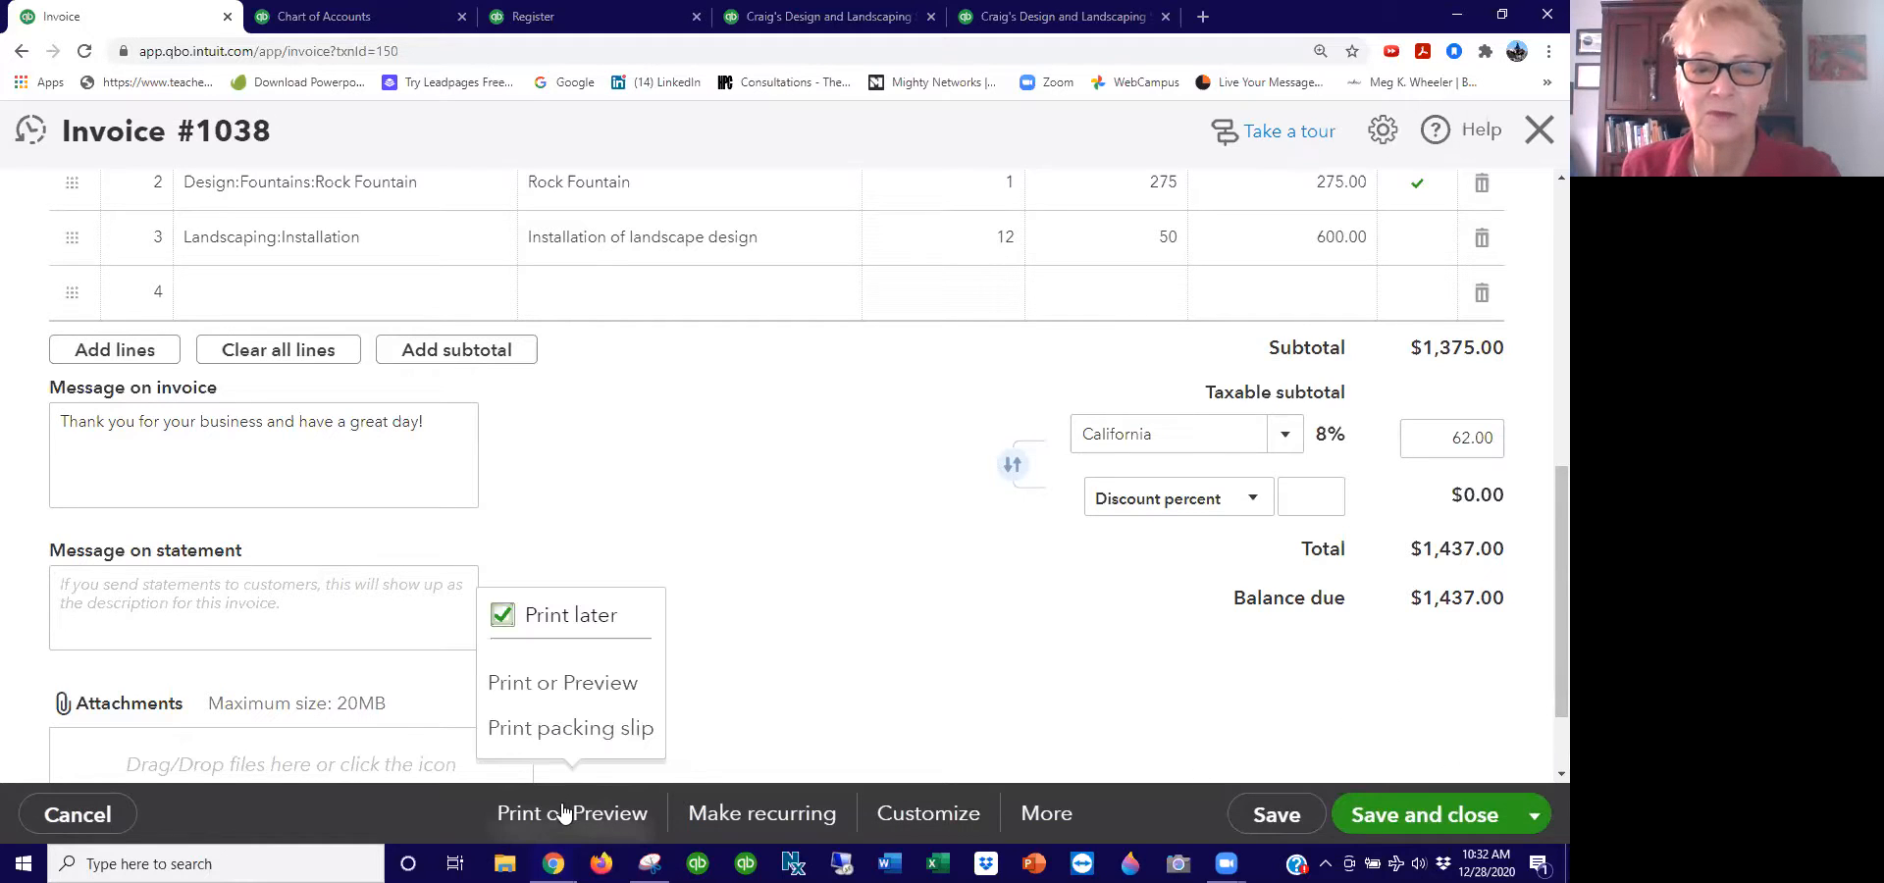
{"action": "left_click", "coordinate": [784, 822]}
{"action": "left_click", "coordinate": [784, 822]}
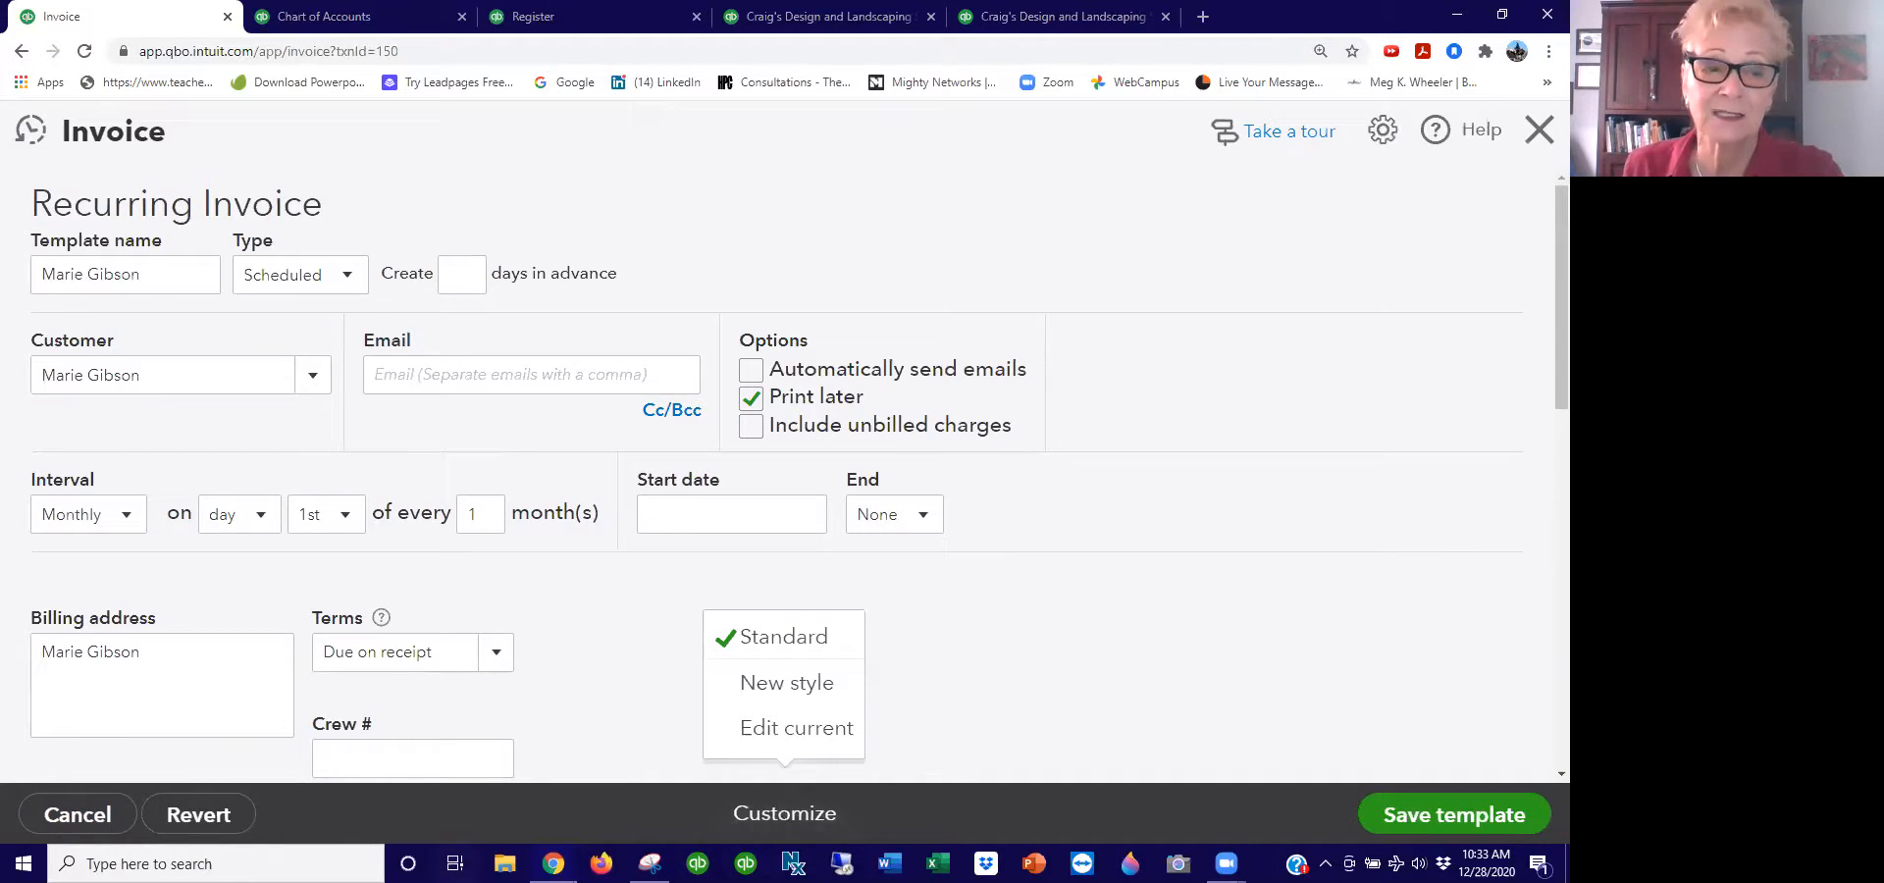
Step: Cancel the recurring template and open Receive Payment for invoice 1038 without saving
{"action": "left_click", "coordinate": [61, 816]}
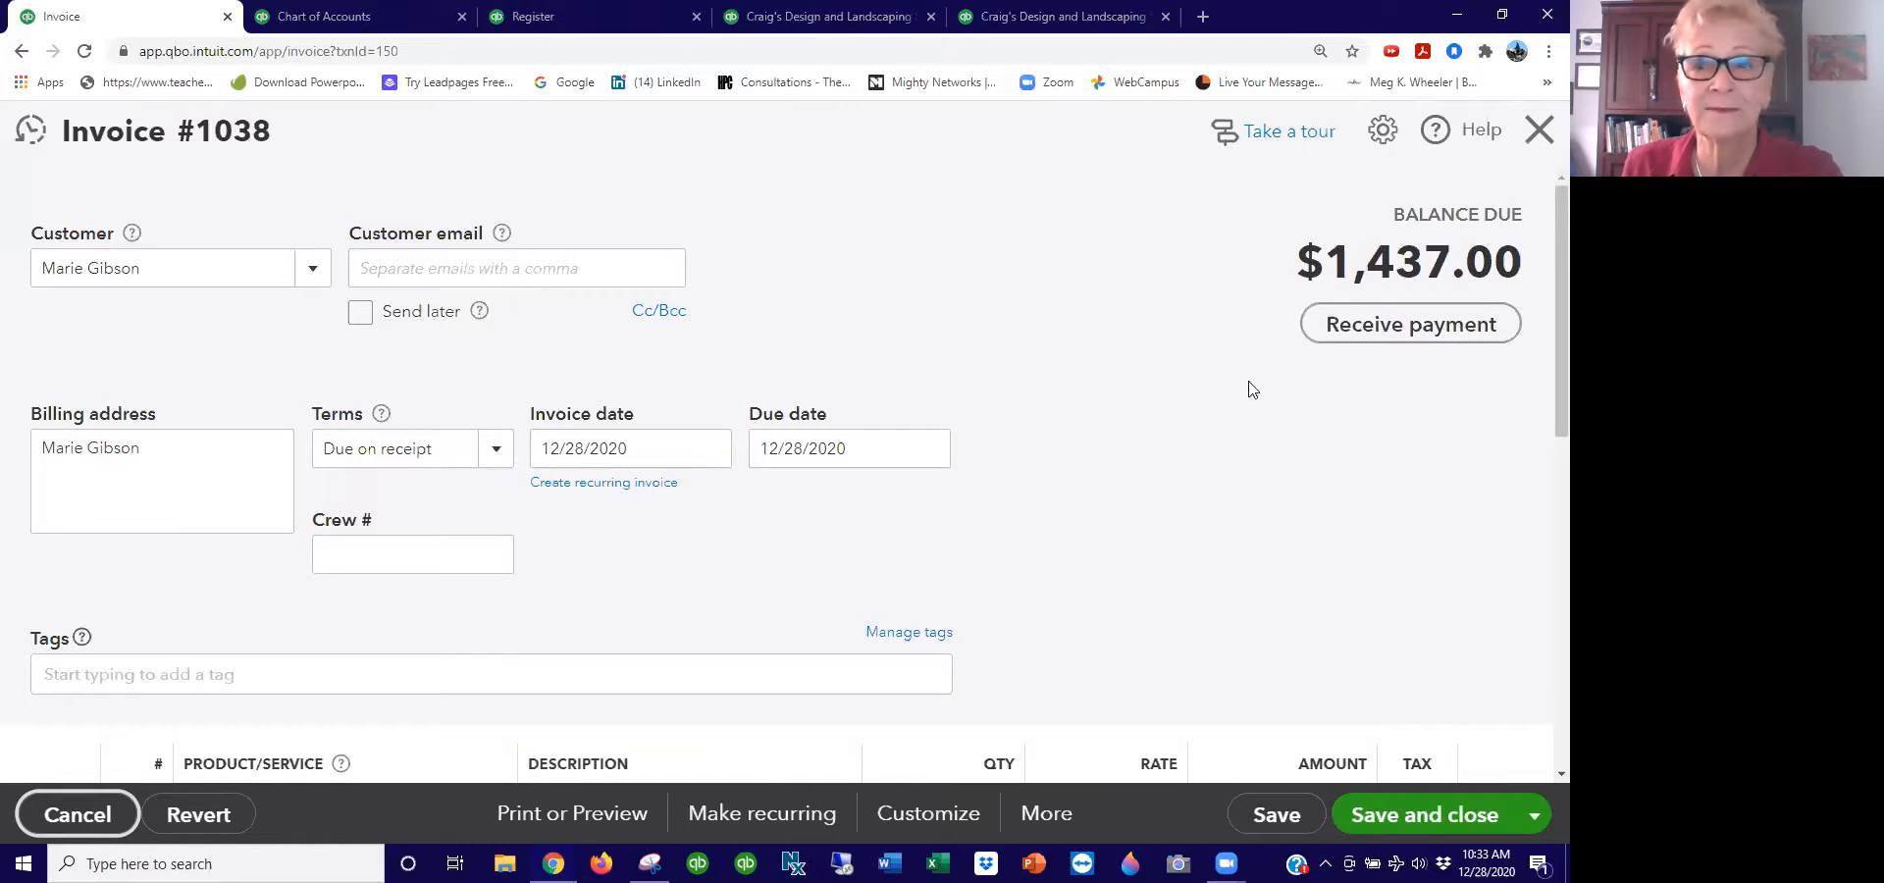
{"action": "left_click", "coordinate": [1409, 329]}
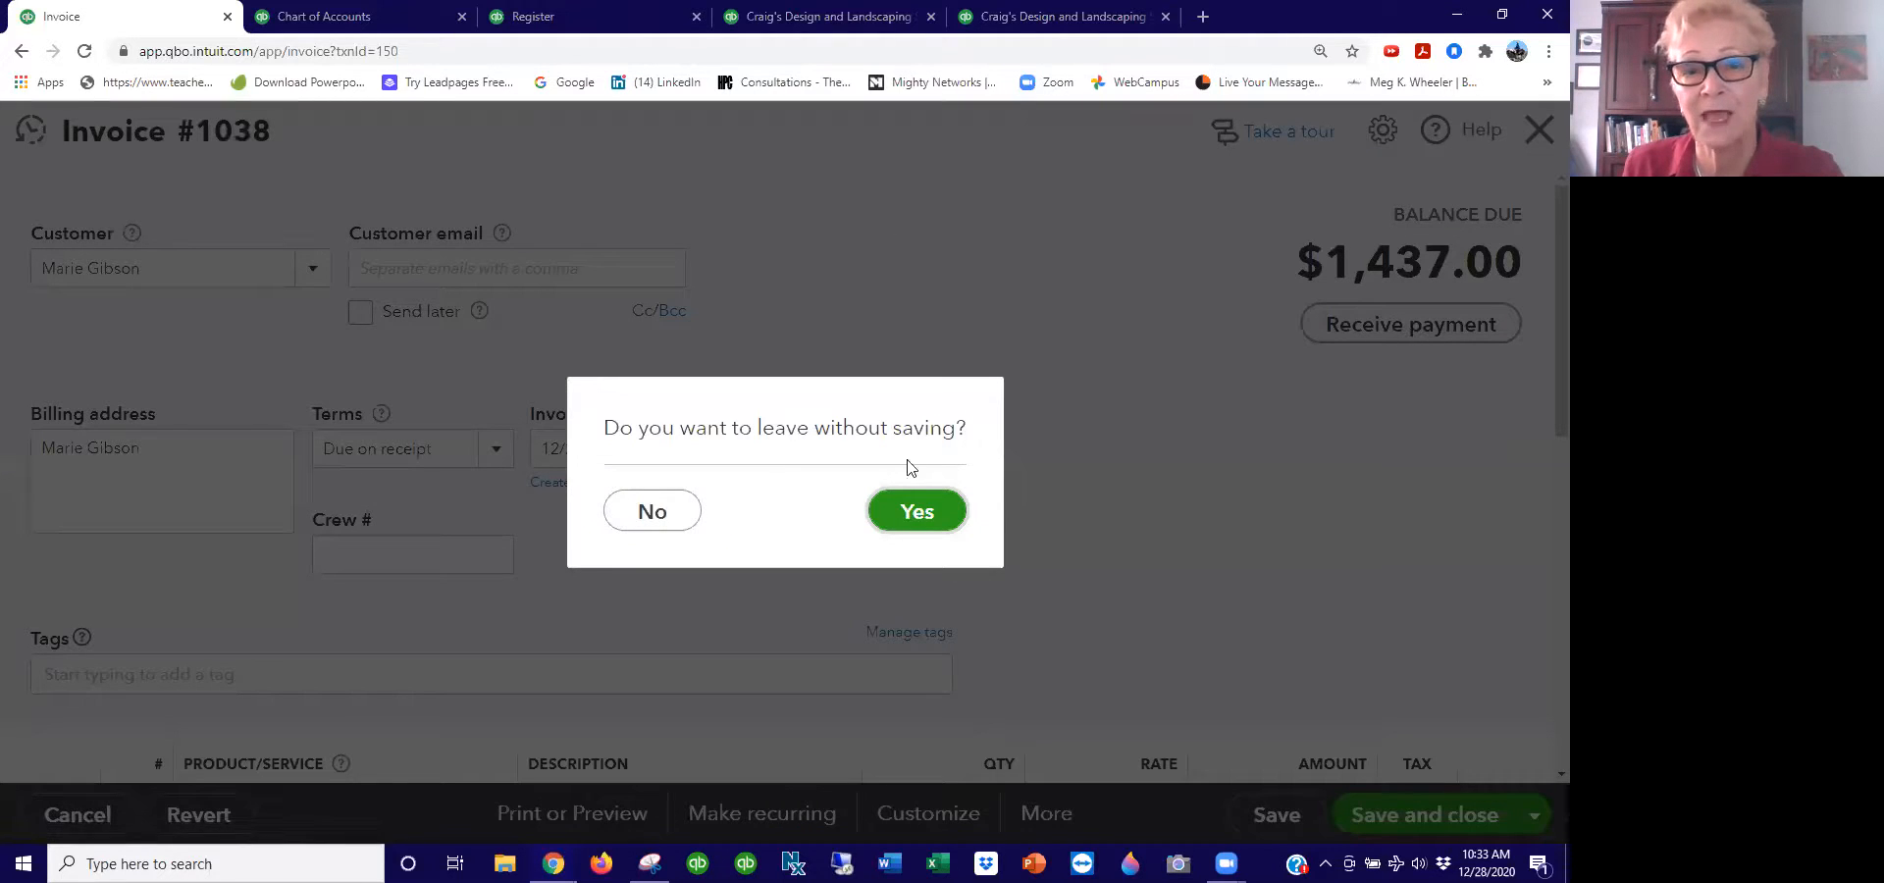
{"action": "left_click", "coordinate": [911, 509]}
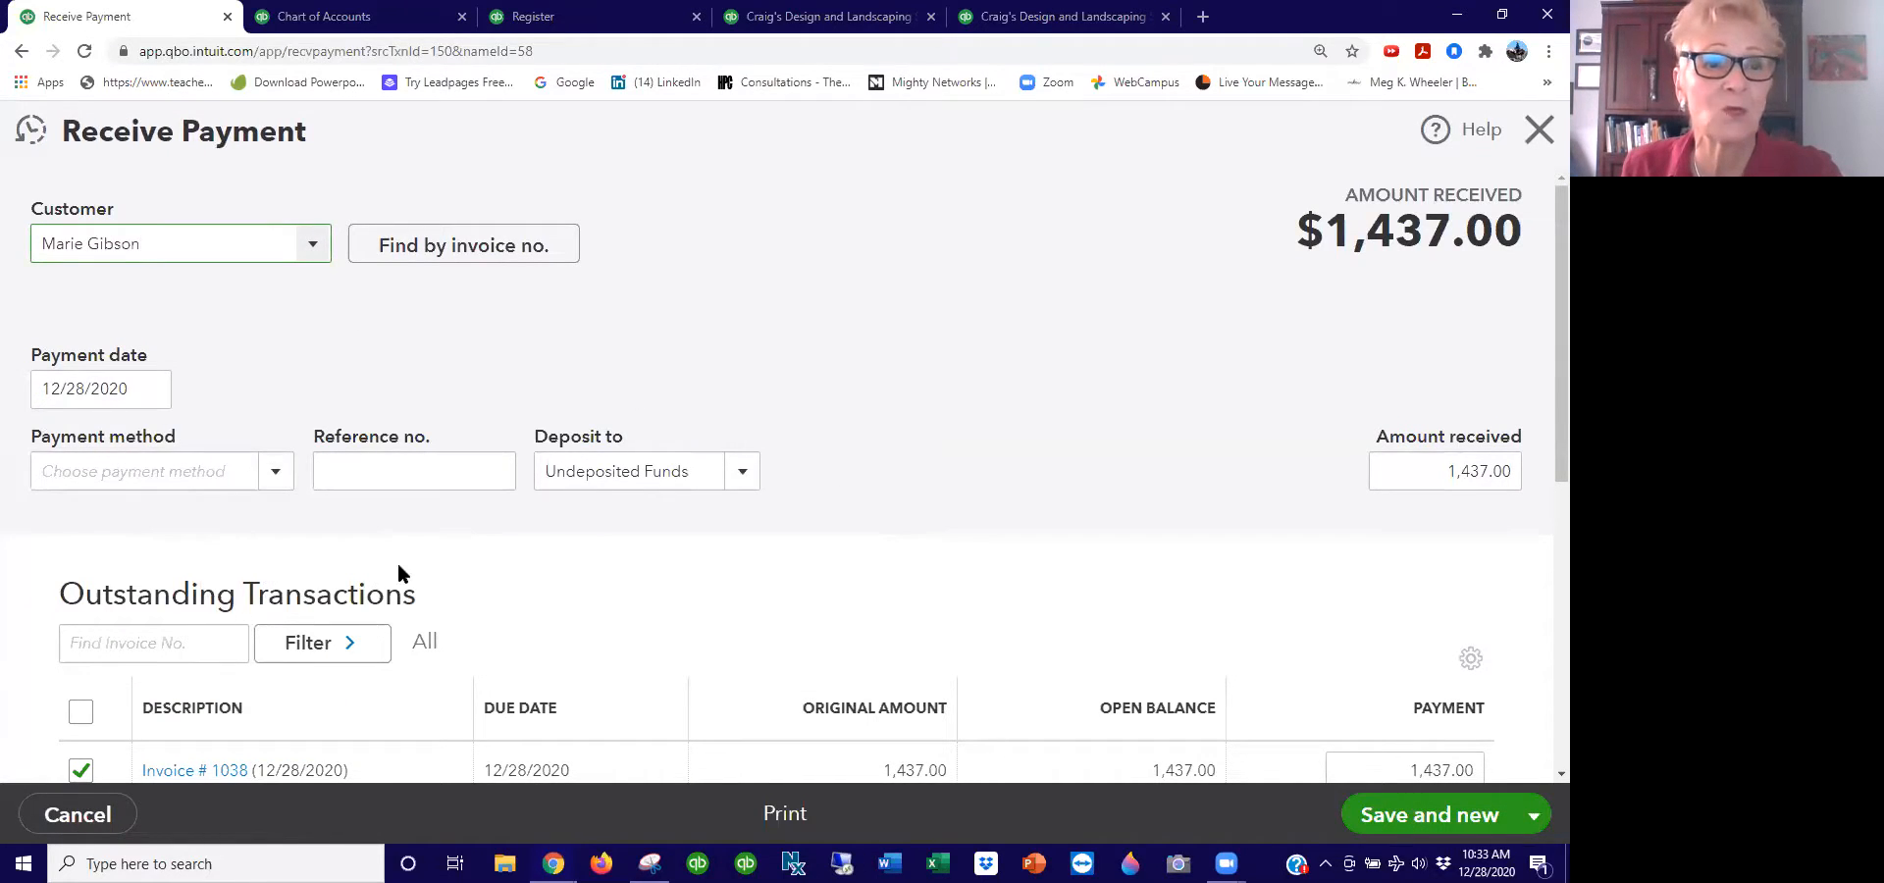
Step: Record the $1,437.00 payment as a check into Undeposited Funds, then save and start a new payment
{"action": "left_click", "coordinate": [270, 479]}
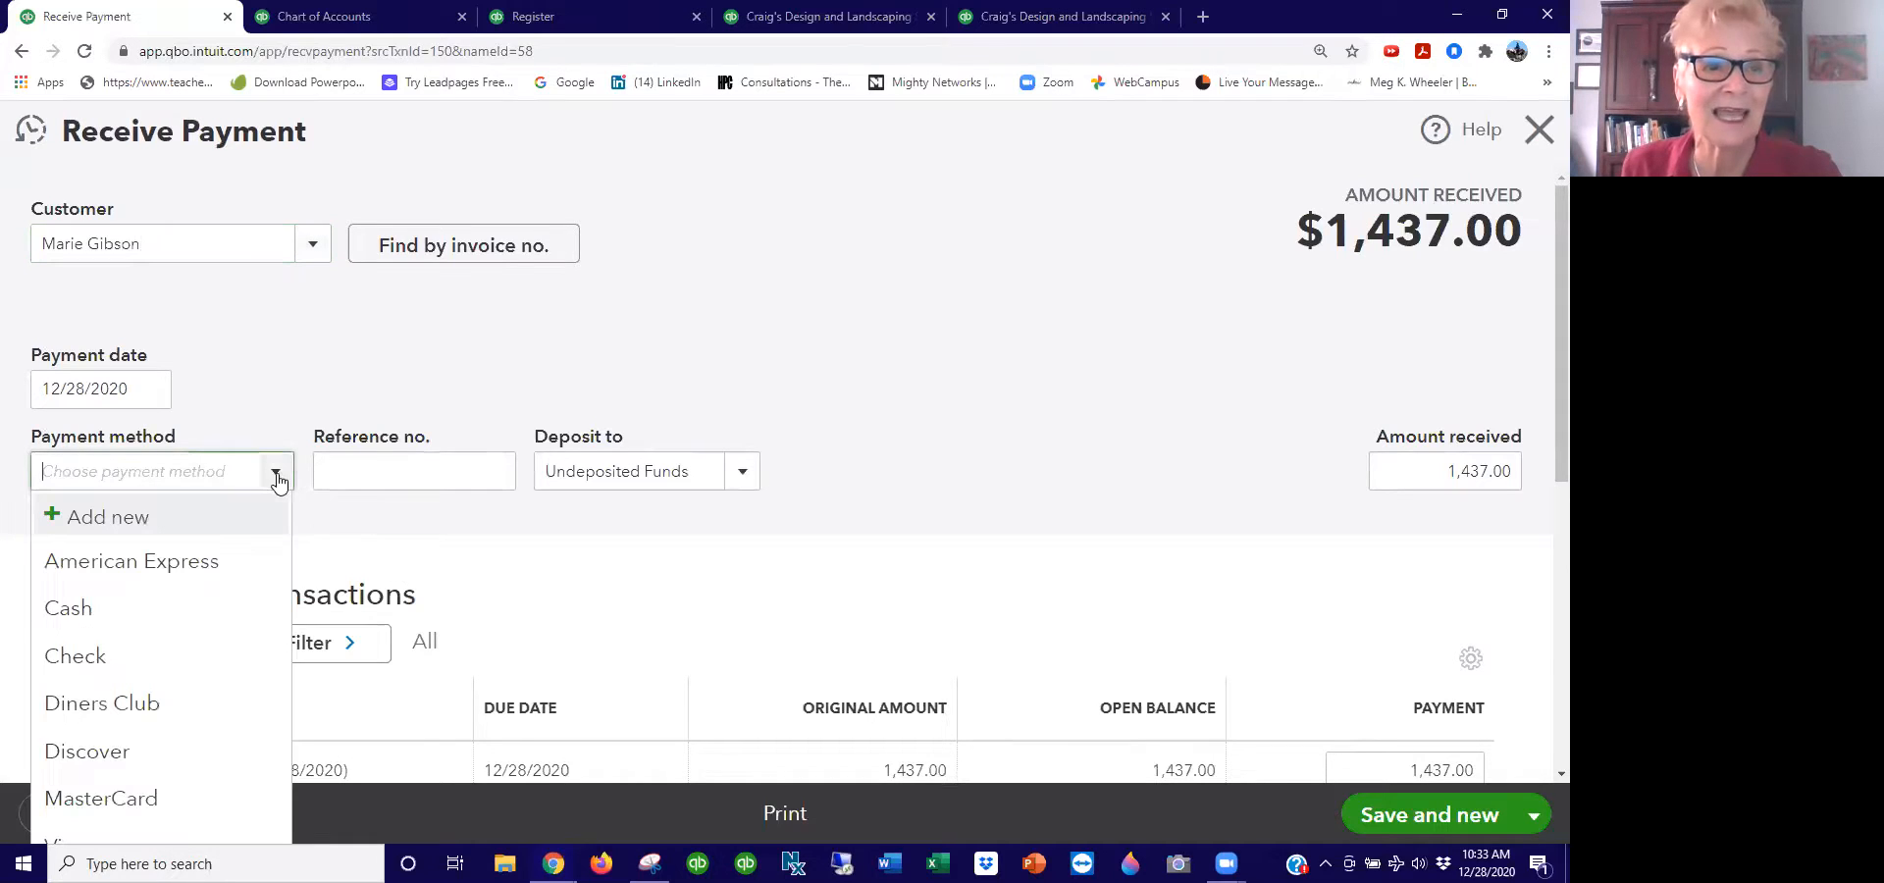
{"action": "left_click", "coordinate": [106, 655]}
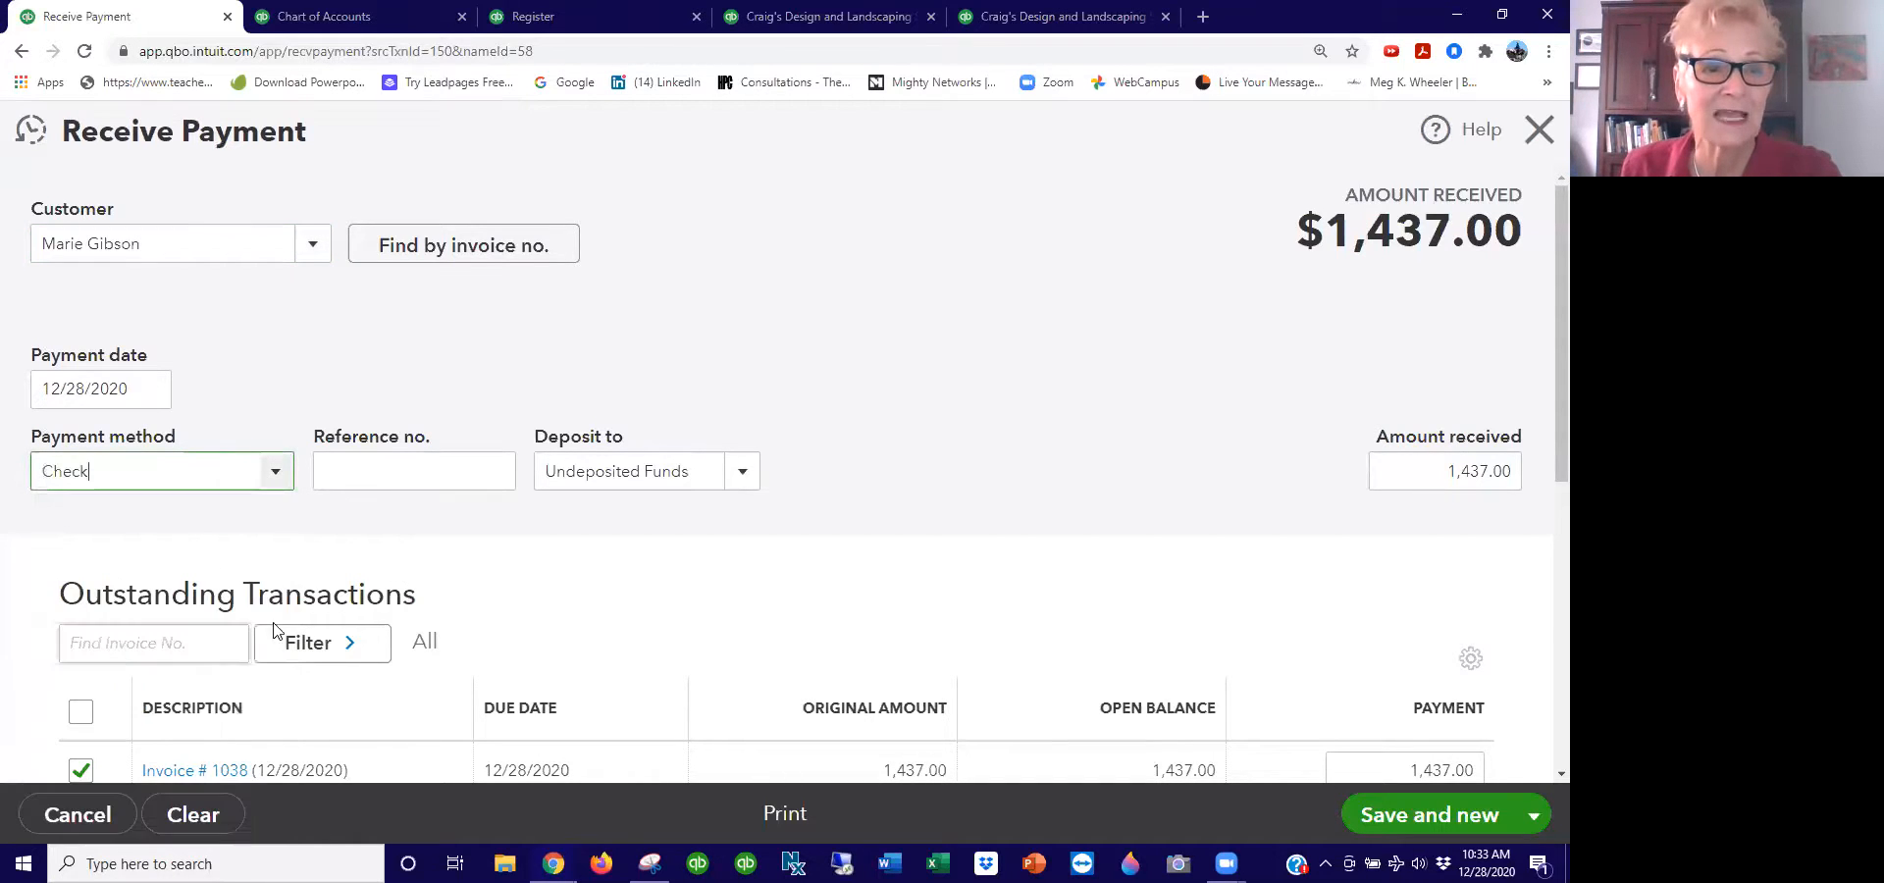
{"action": "left_click", "coordinate": [743, 472]}
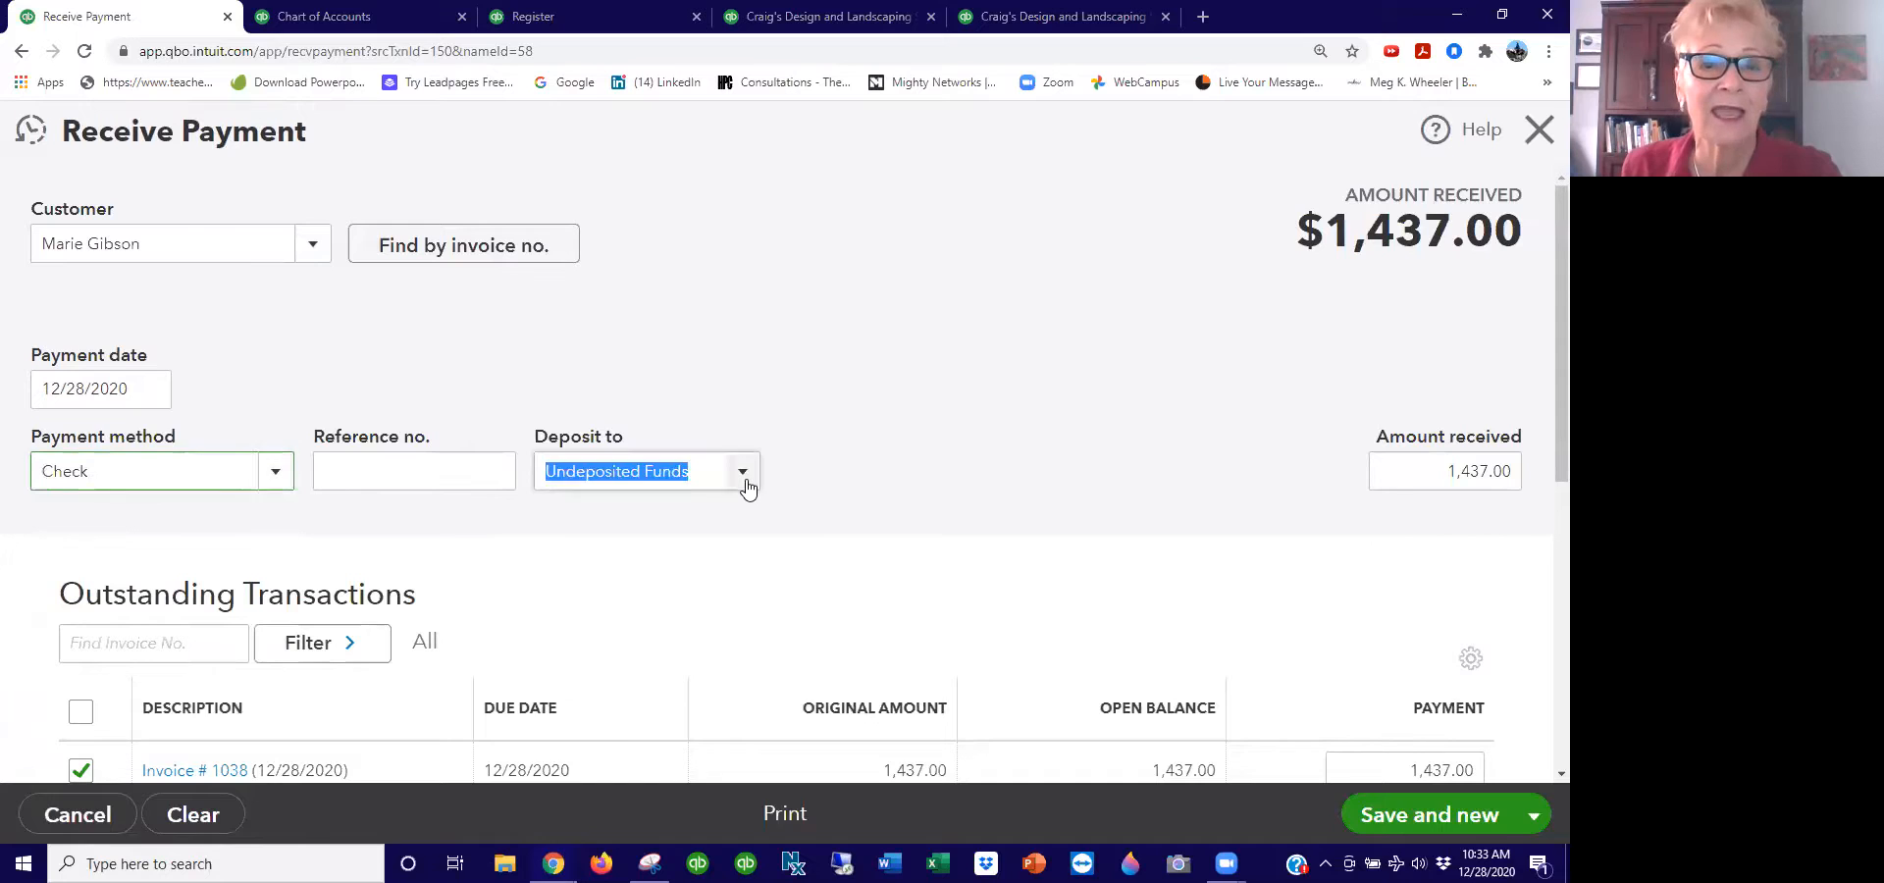
{"action": "scroll", "coordinate": [803, 488], "scroll_direction": "down", "scroll_amount": 2}
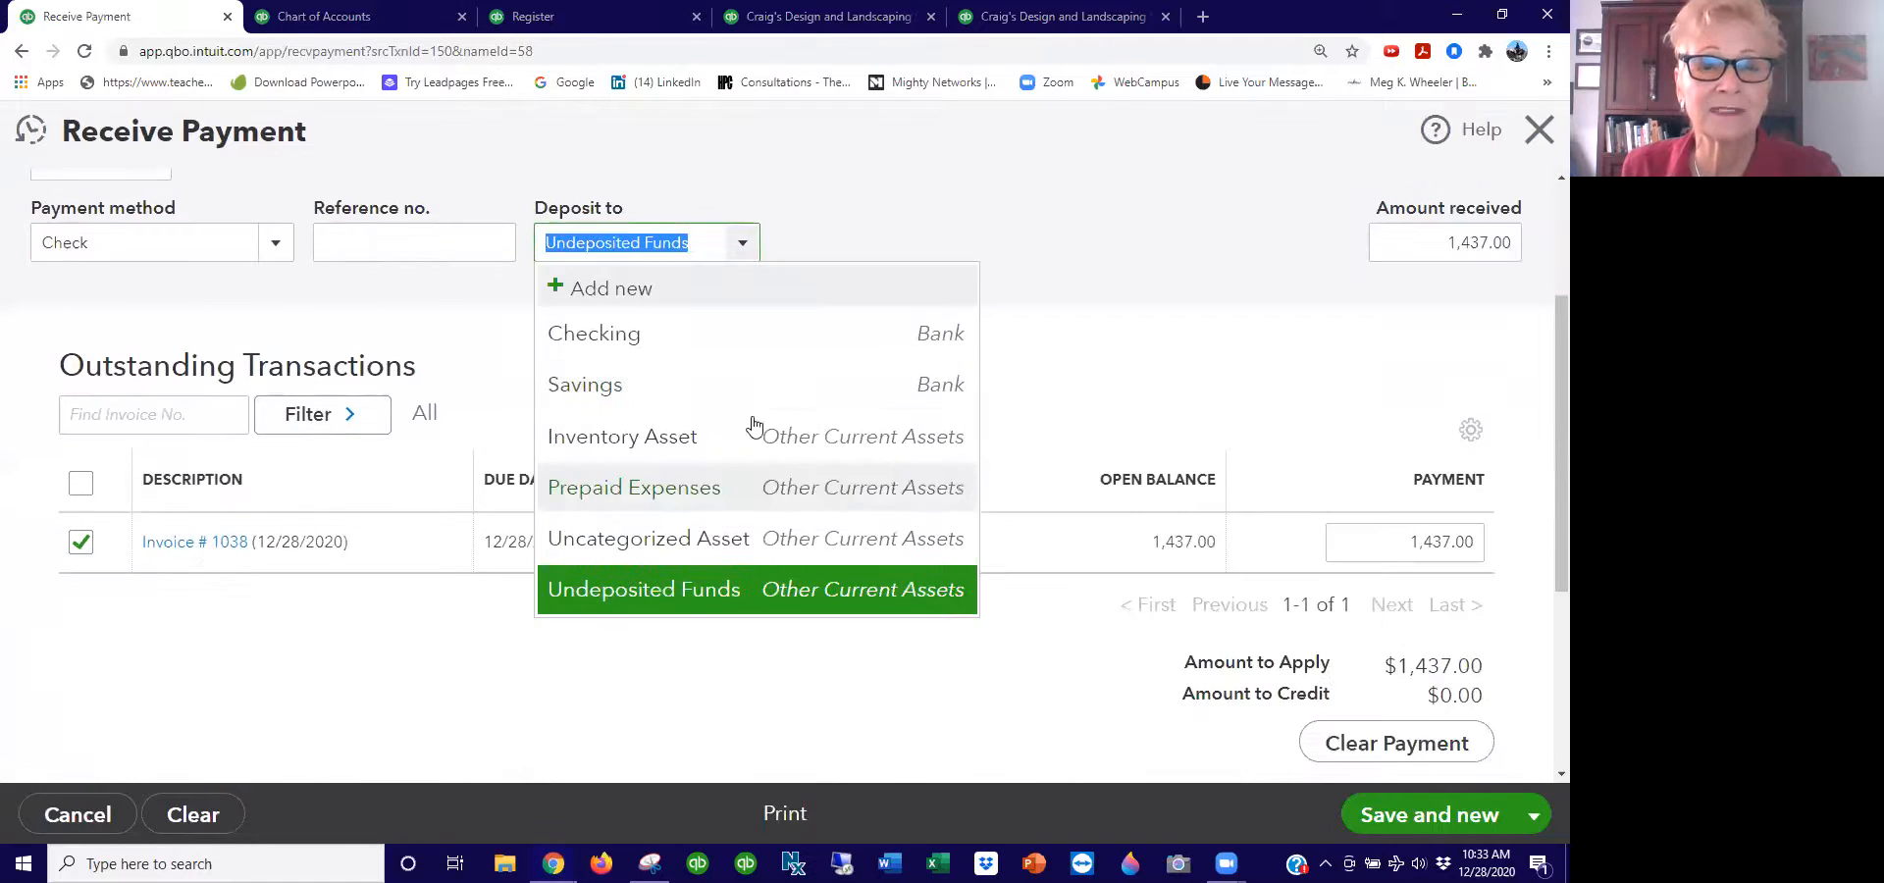
{"action": "left_click", "coordinate": [620, 338]}
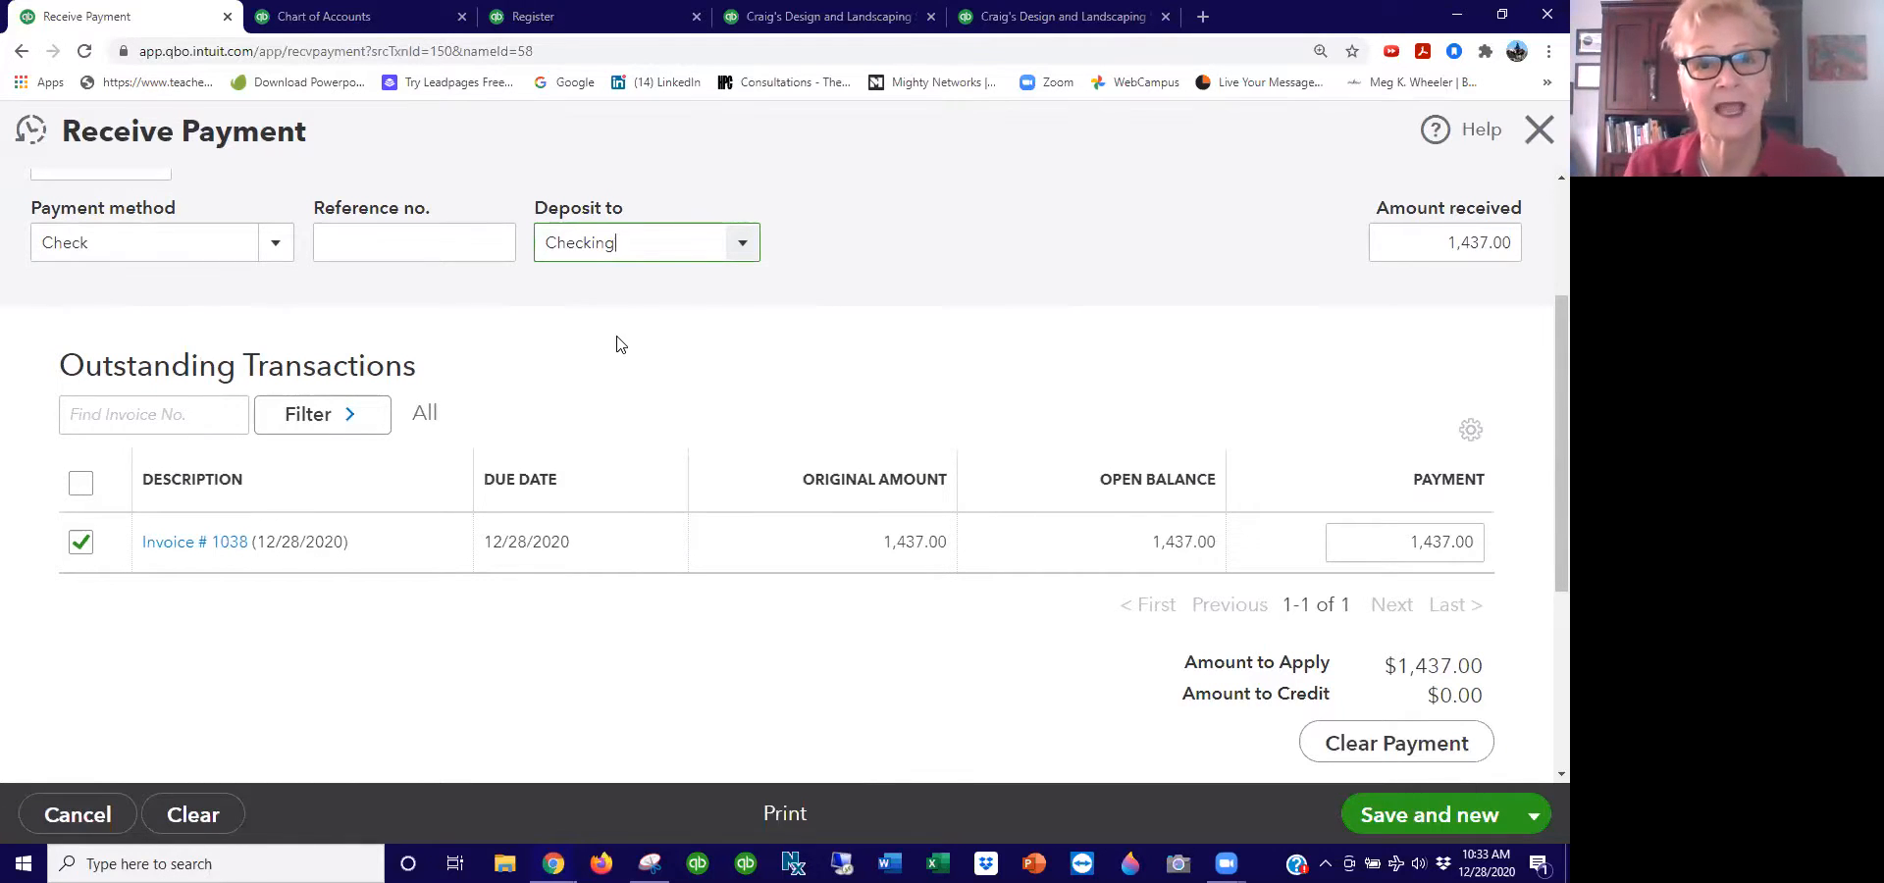
{"action": "left_click", "coordinate": [743, 243]}
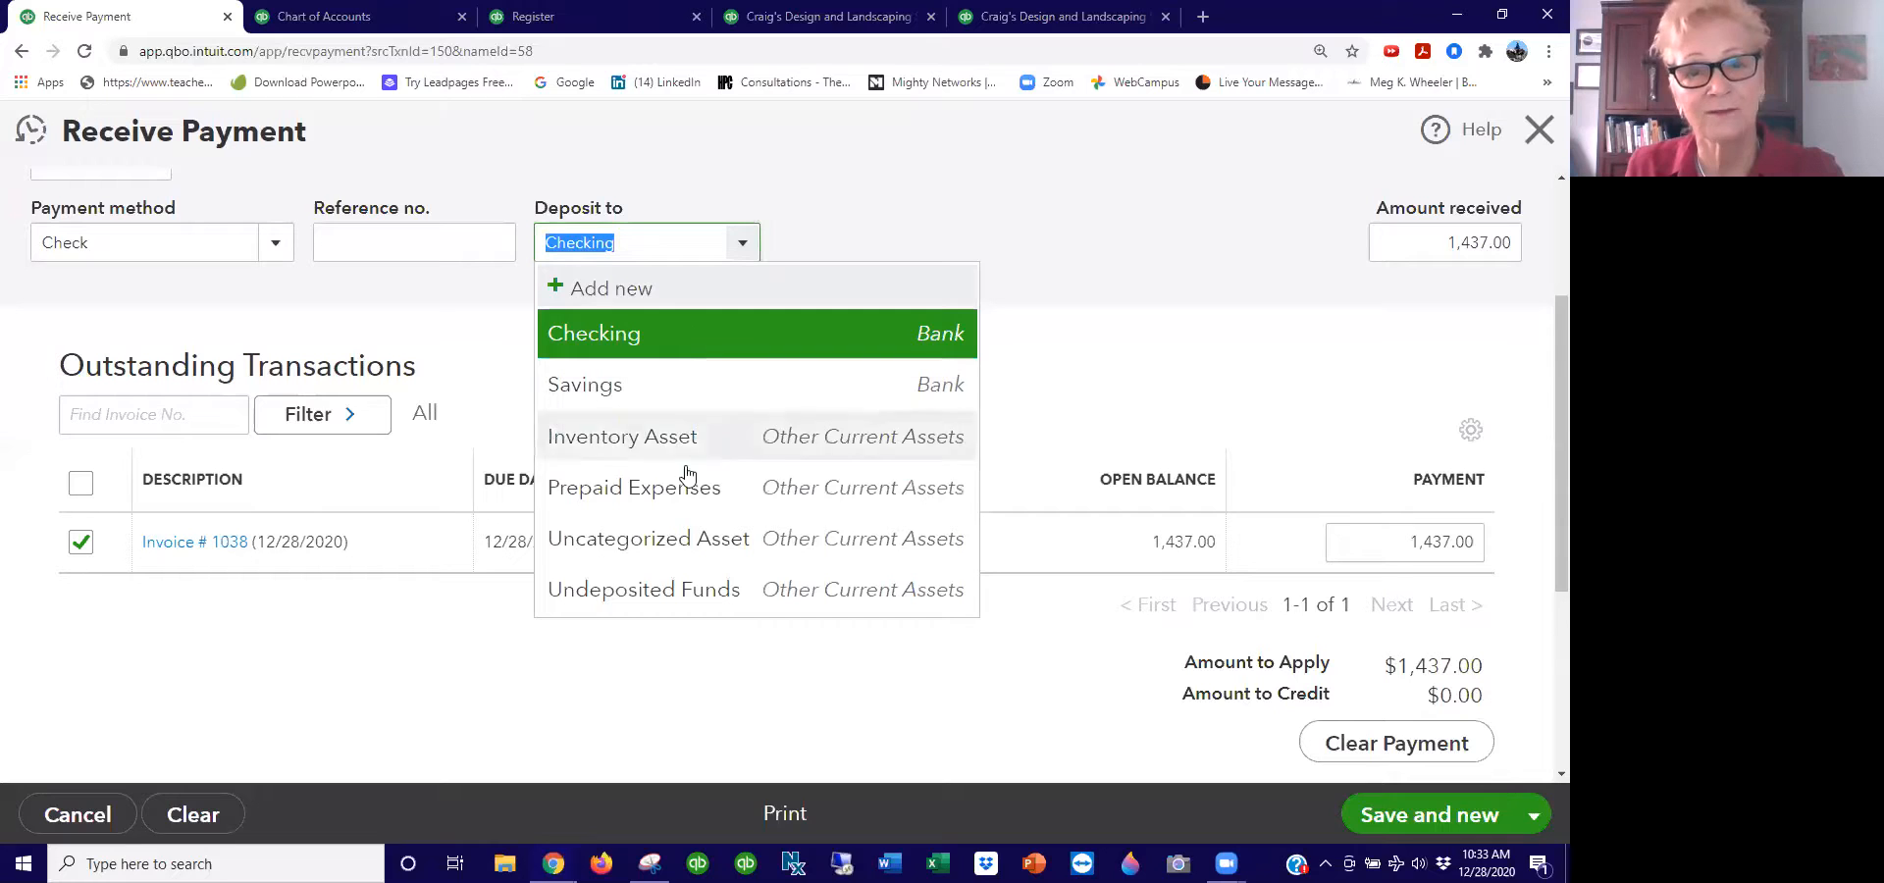
{"action": "left_click", "coordinate": [685, 592]}
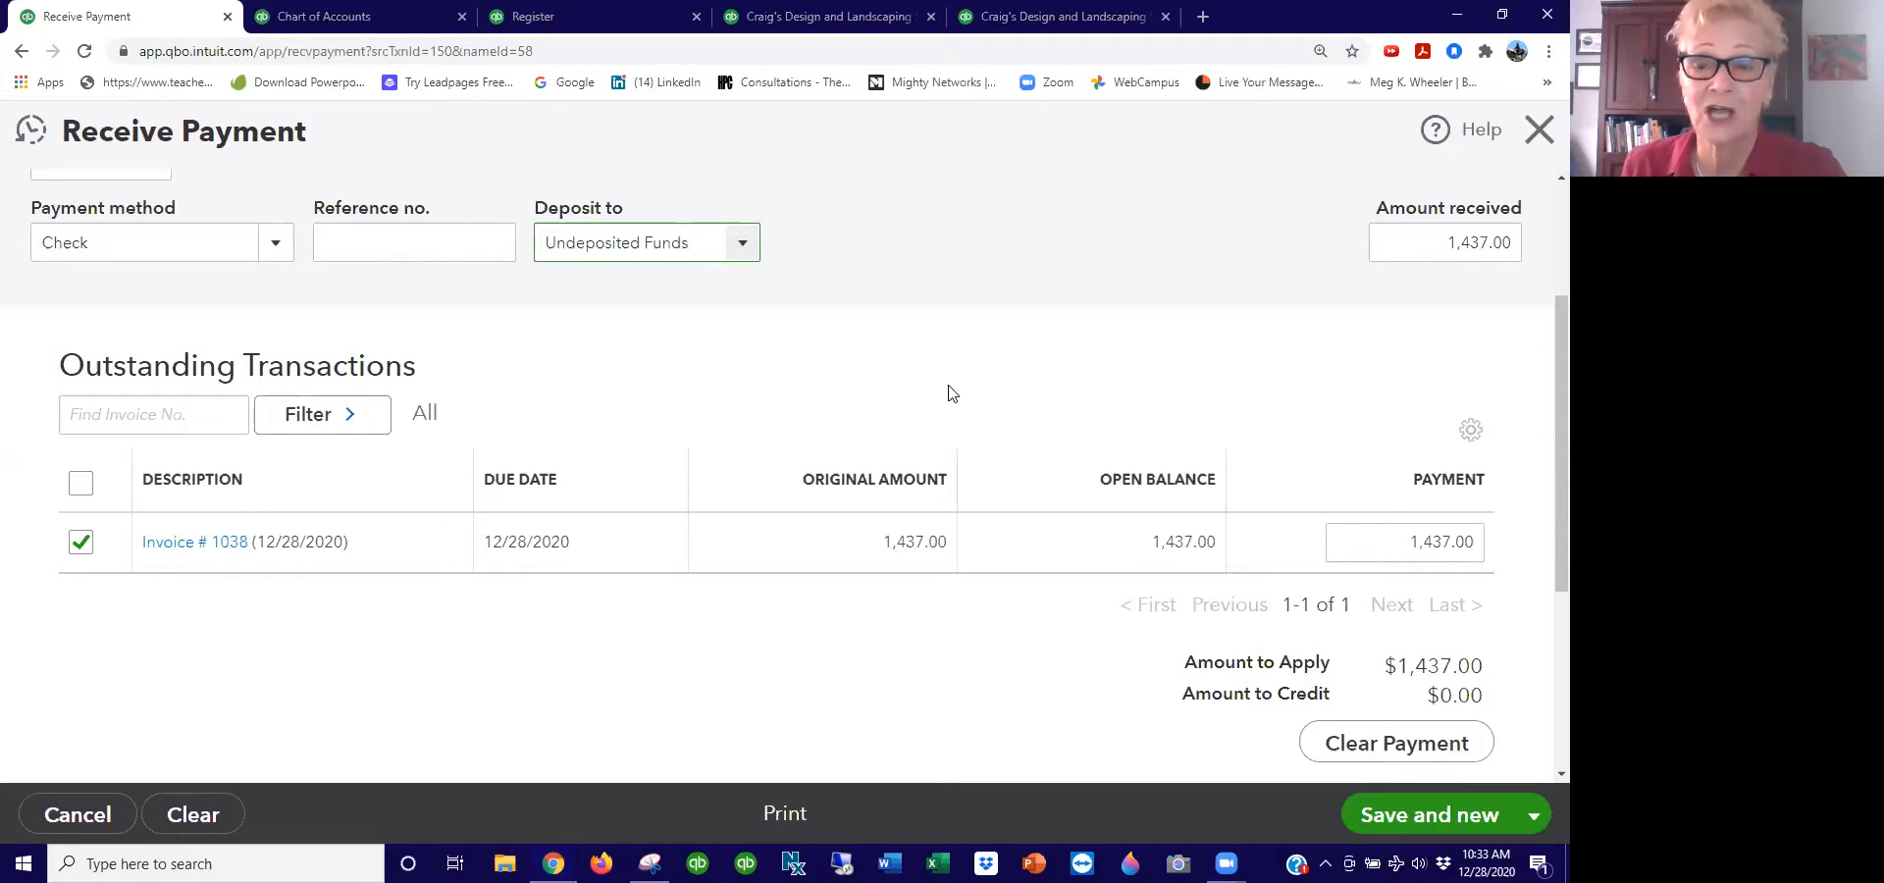
{"action": "left_click", "coordinate": [1534, 814]}
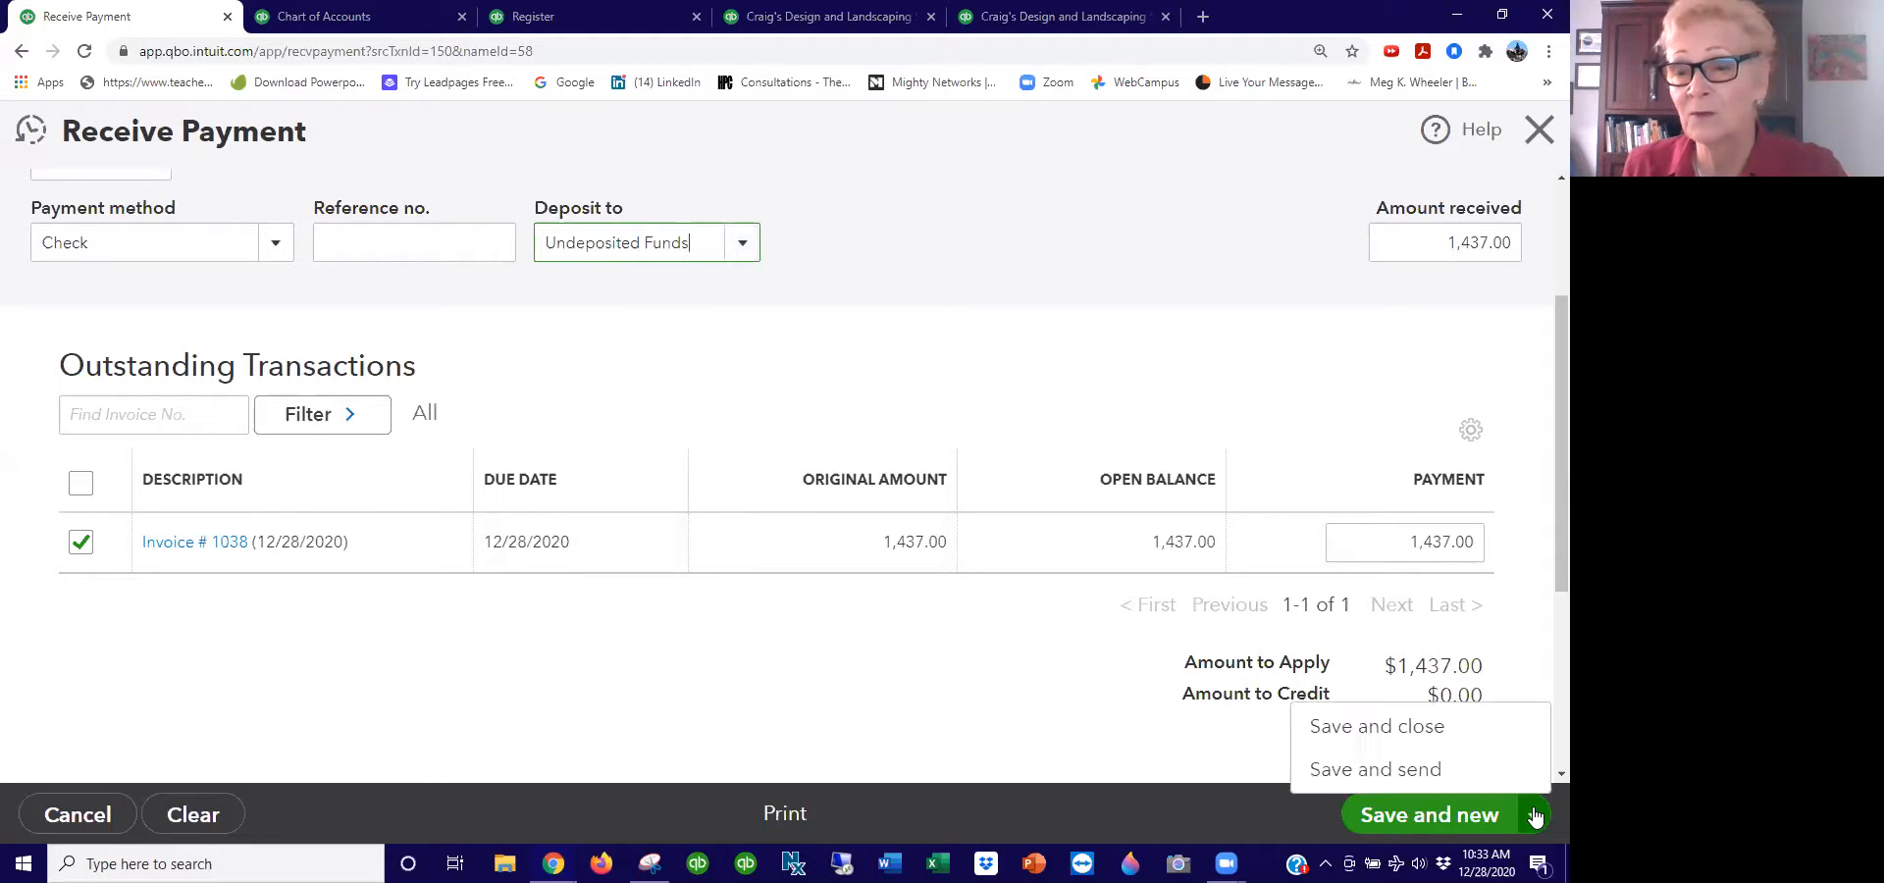
{"action": "left_click", "coordinate": [1462, 814]}
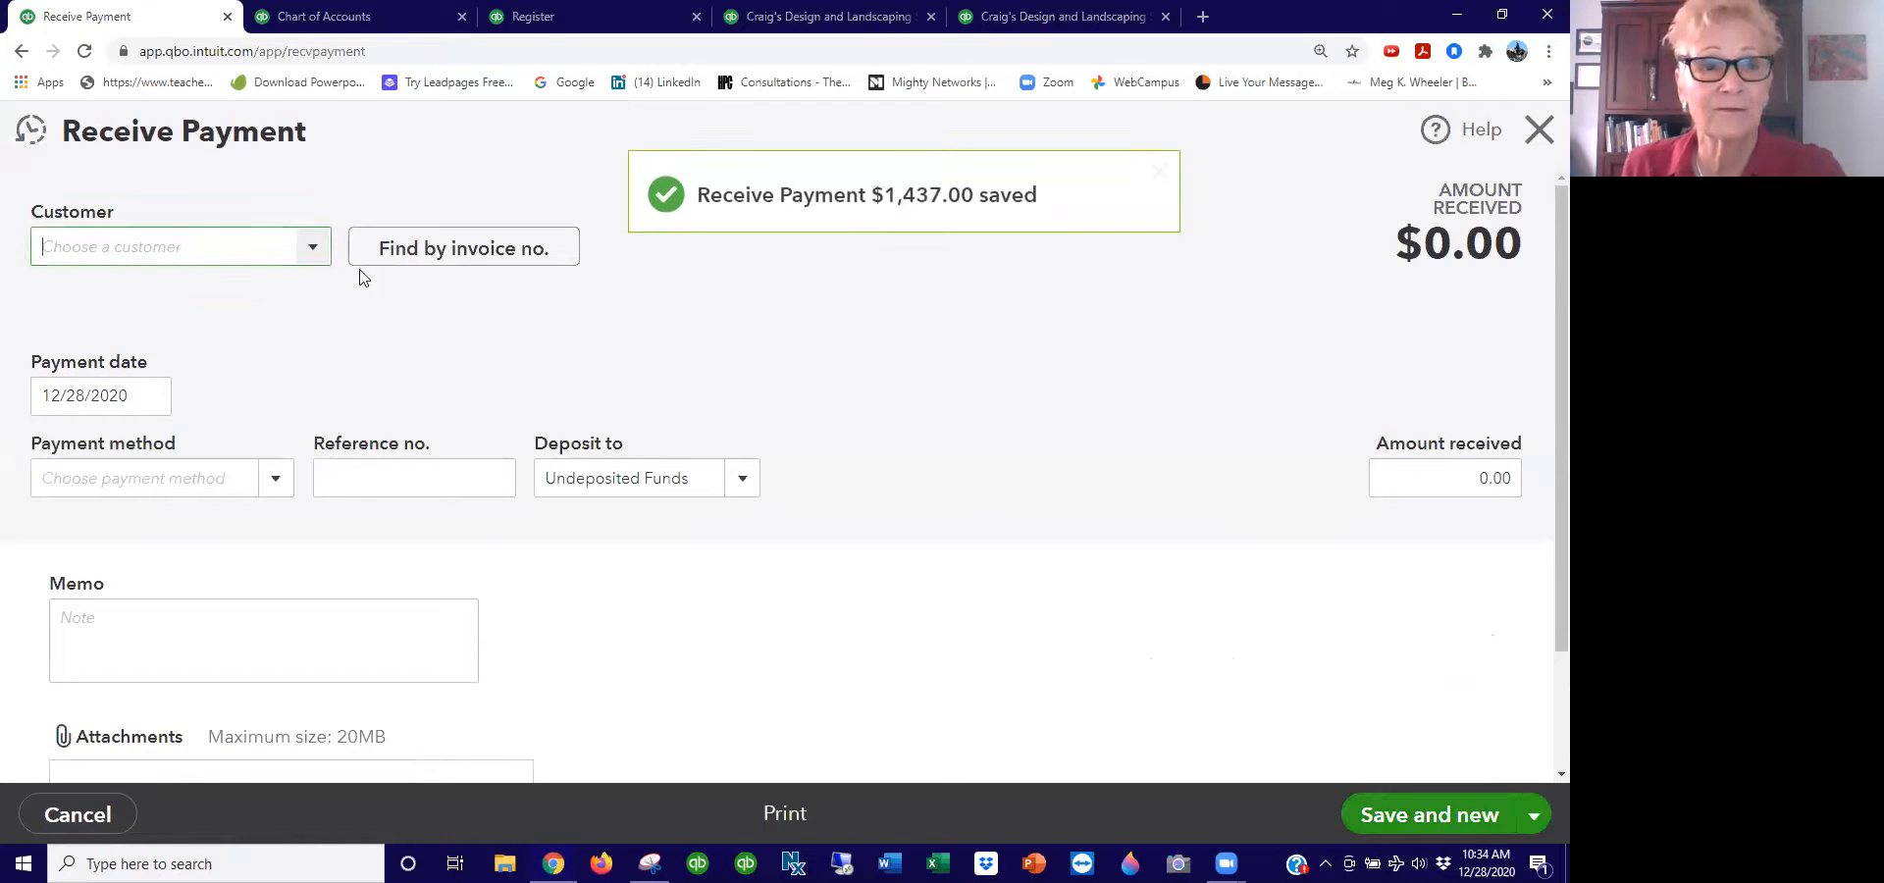
Step: Record Amy's Bird Sanctuary's $239.00 payment against invoice 1021 and start another
{"action": "left_click", "coordinate": [306, 247]}
{"action": "left_click", "coordinate": [206, 343]}
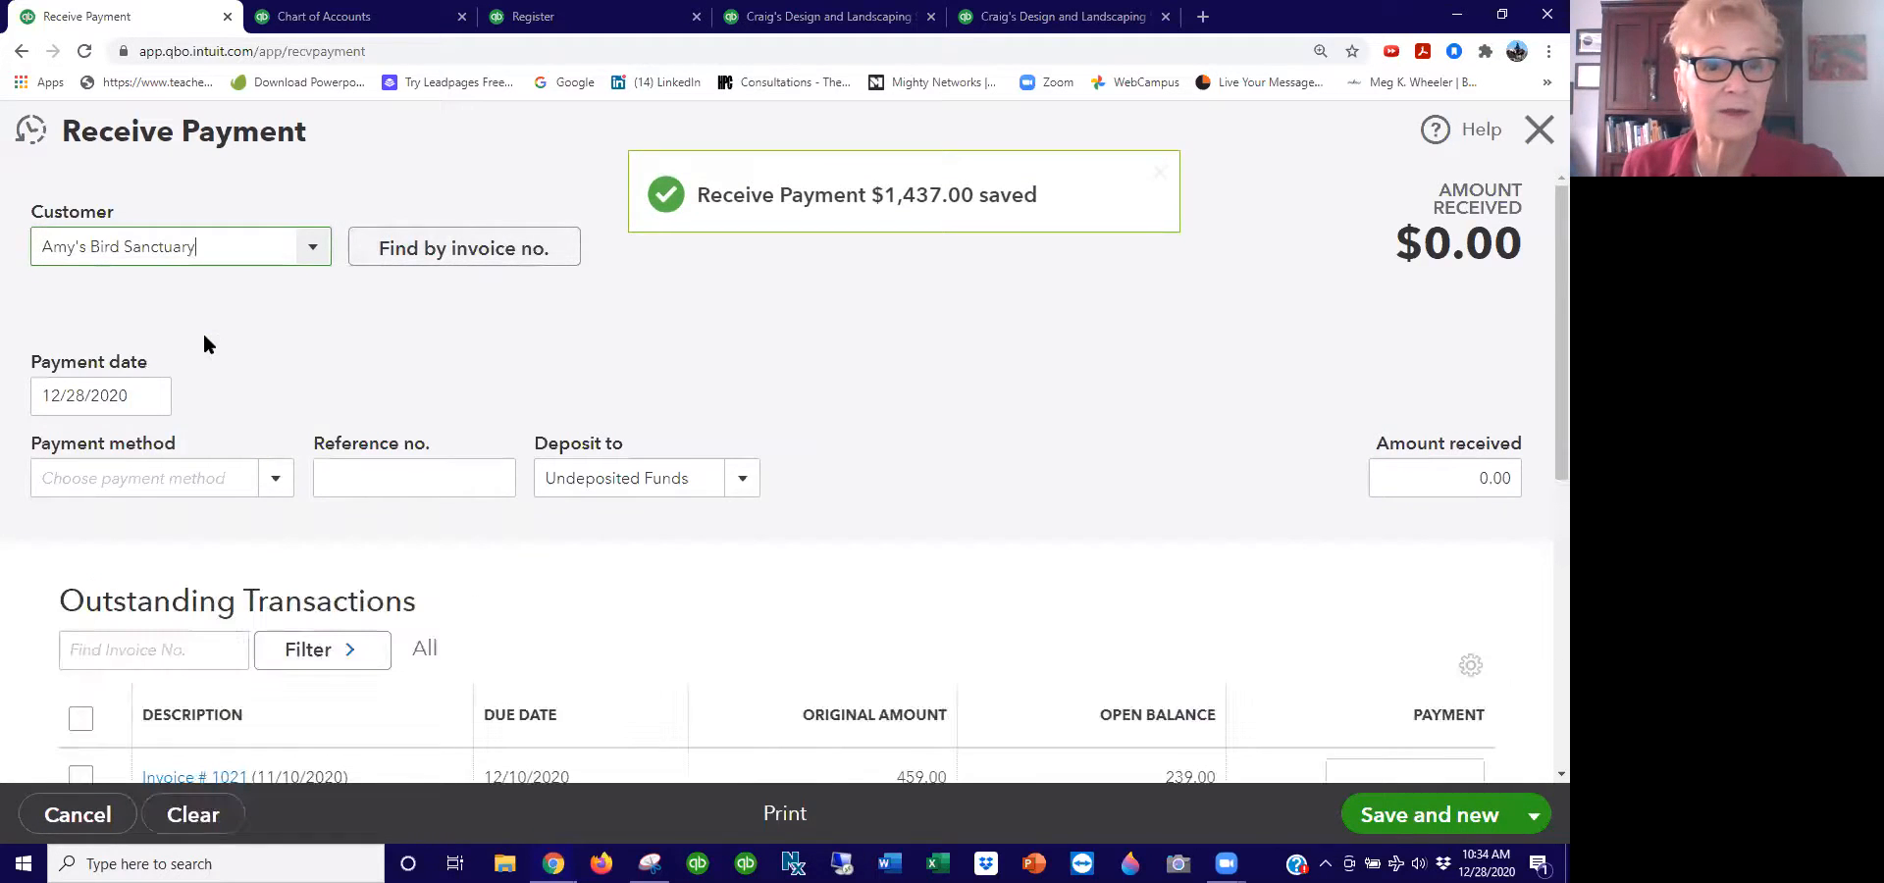
{"action": "scroll", "coordinate": [588, 380], "scroll_direction": "down", "scroll_amount": 5}
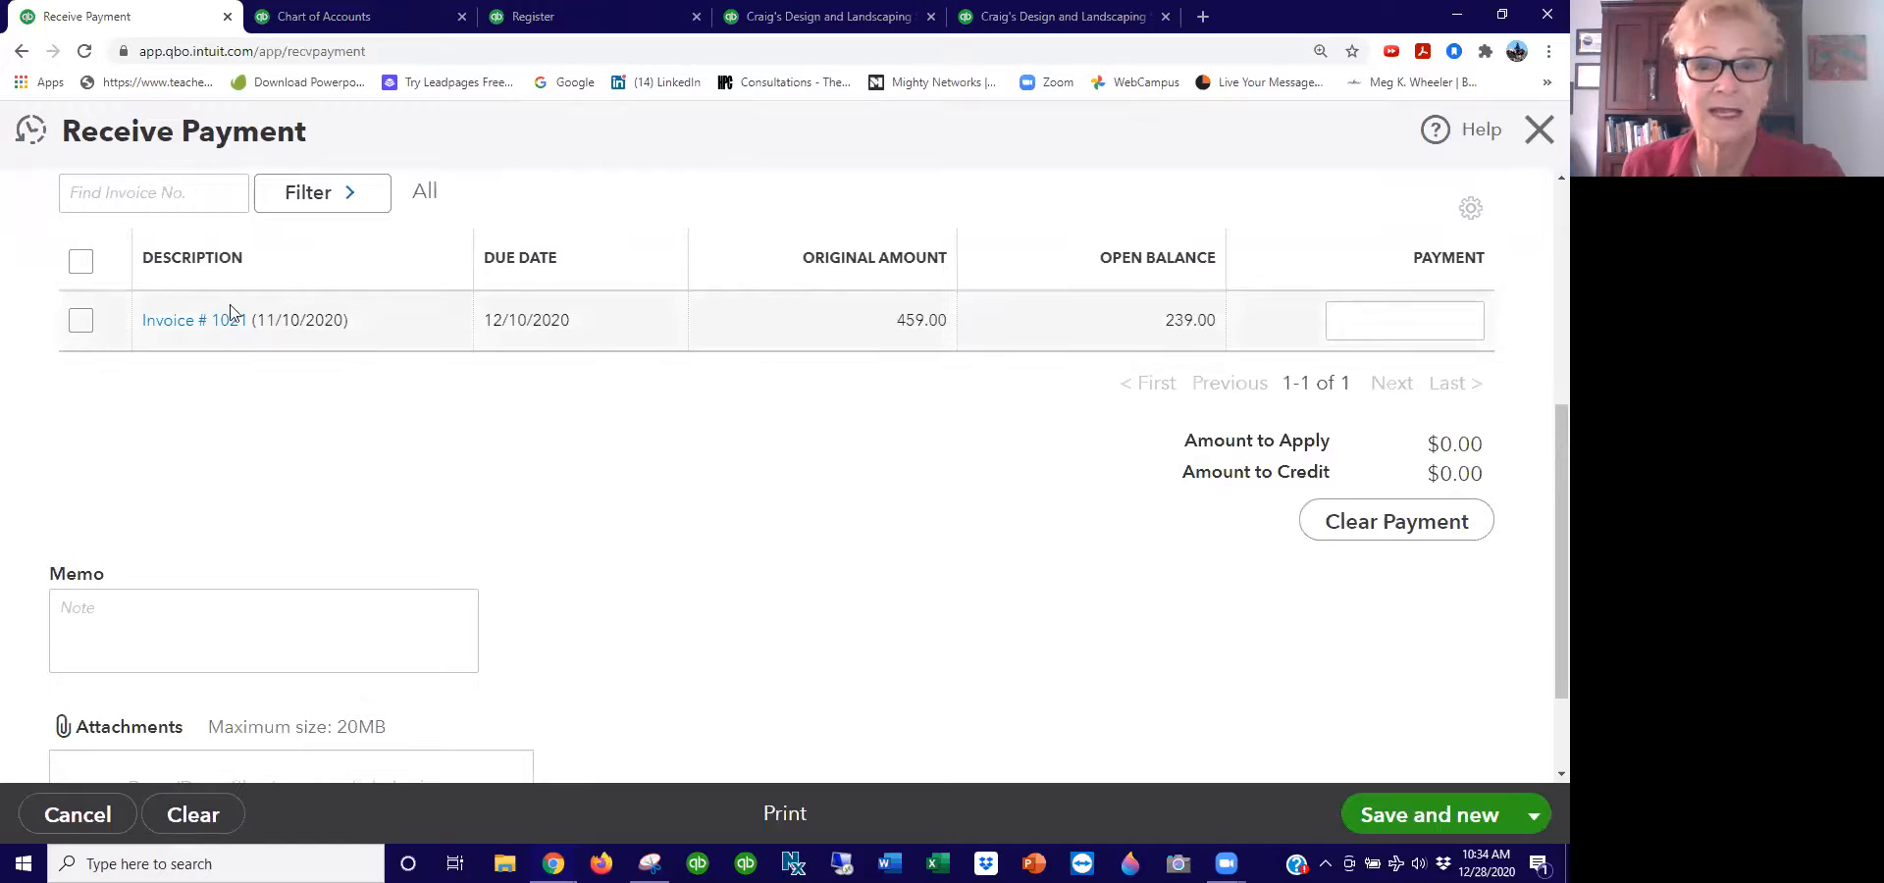
{"action": "left_click", "coordinate": [80, 319]}
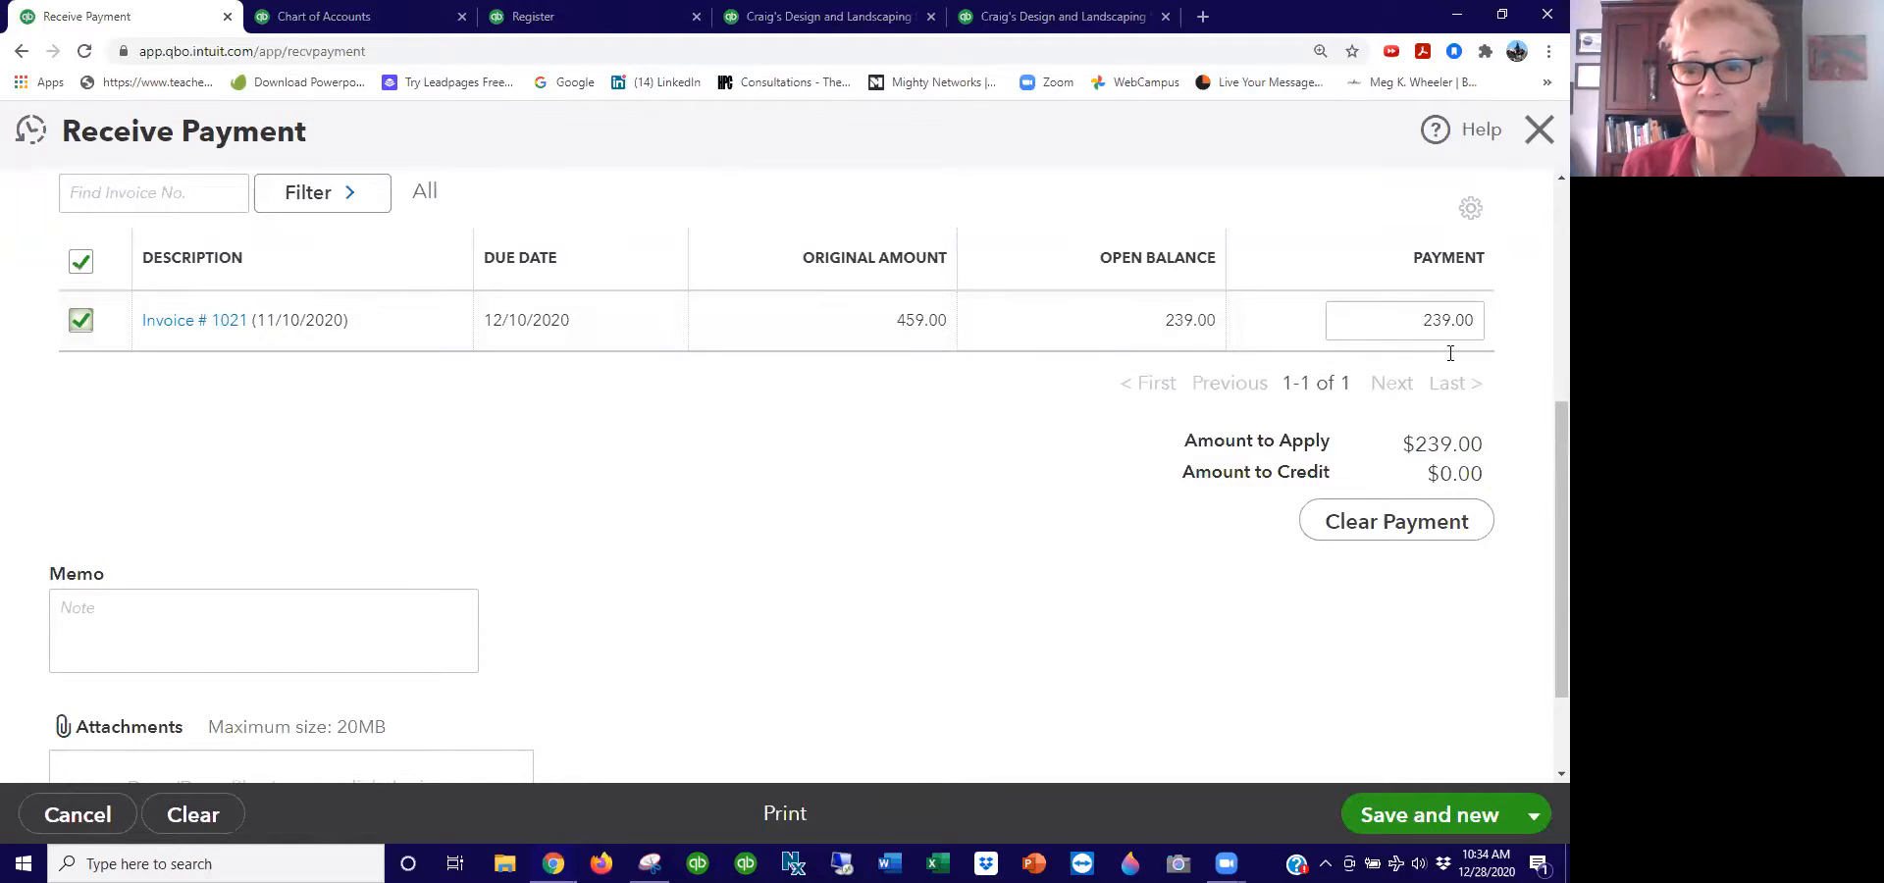
{"action": "left_click", "coordinate": [1435, 814]}
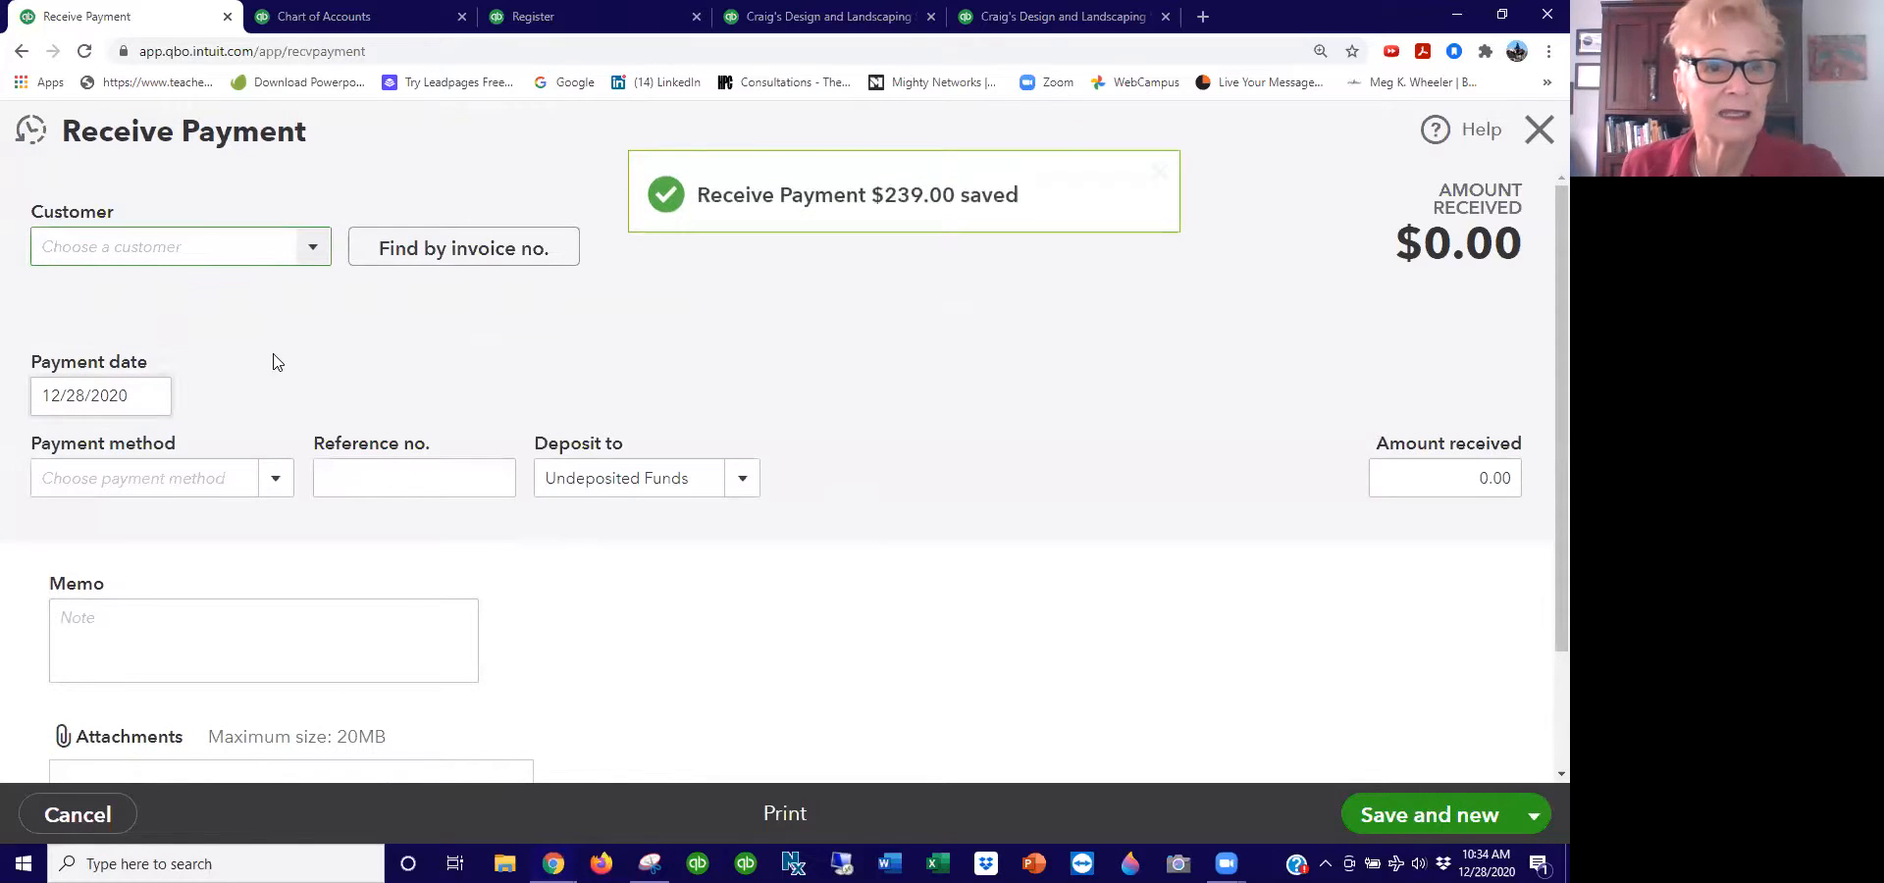
Step: Record Bill's Windsurf Shop's full $85.00 payment on invoice 1027 and start another
{"action": "left_click", "coordinate": [312, 247]}
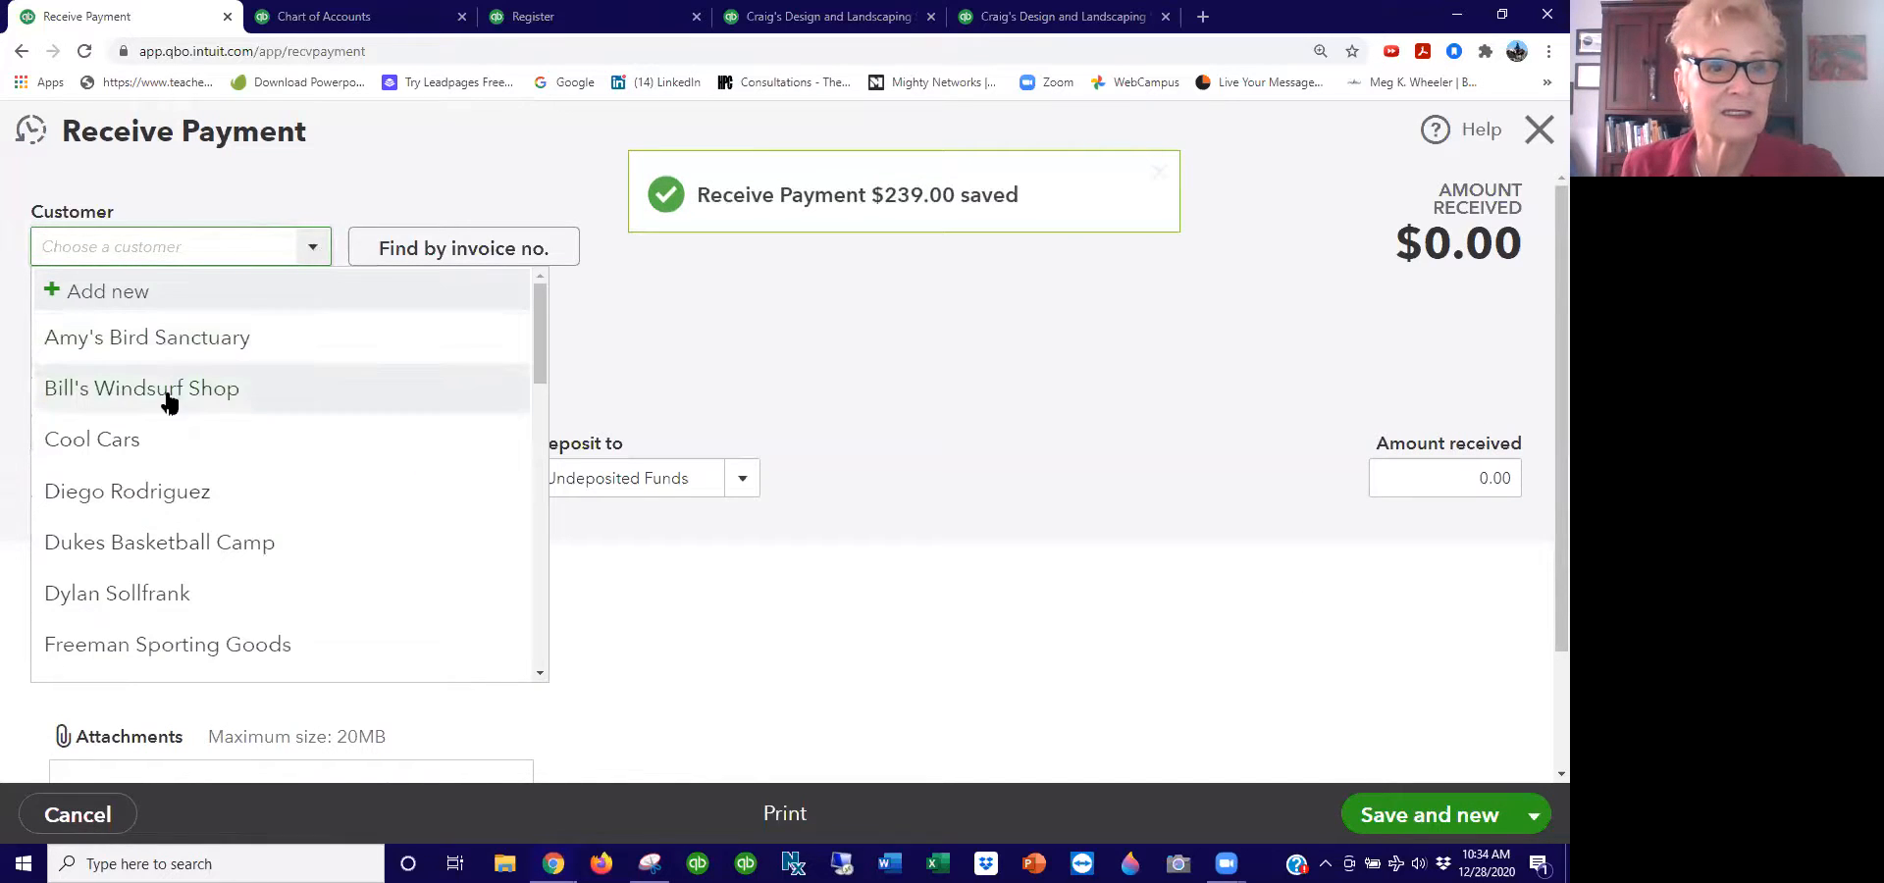
{"action": "left_click", "coordinate": [169, 392]}
{"action": "scroll", "coordinate": [353, 417], "scroll_direction": "down", "scroll_amount": 2}
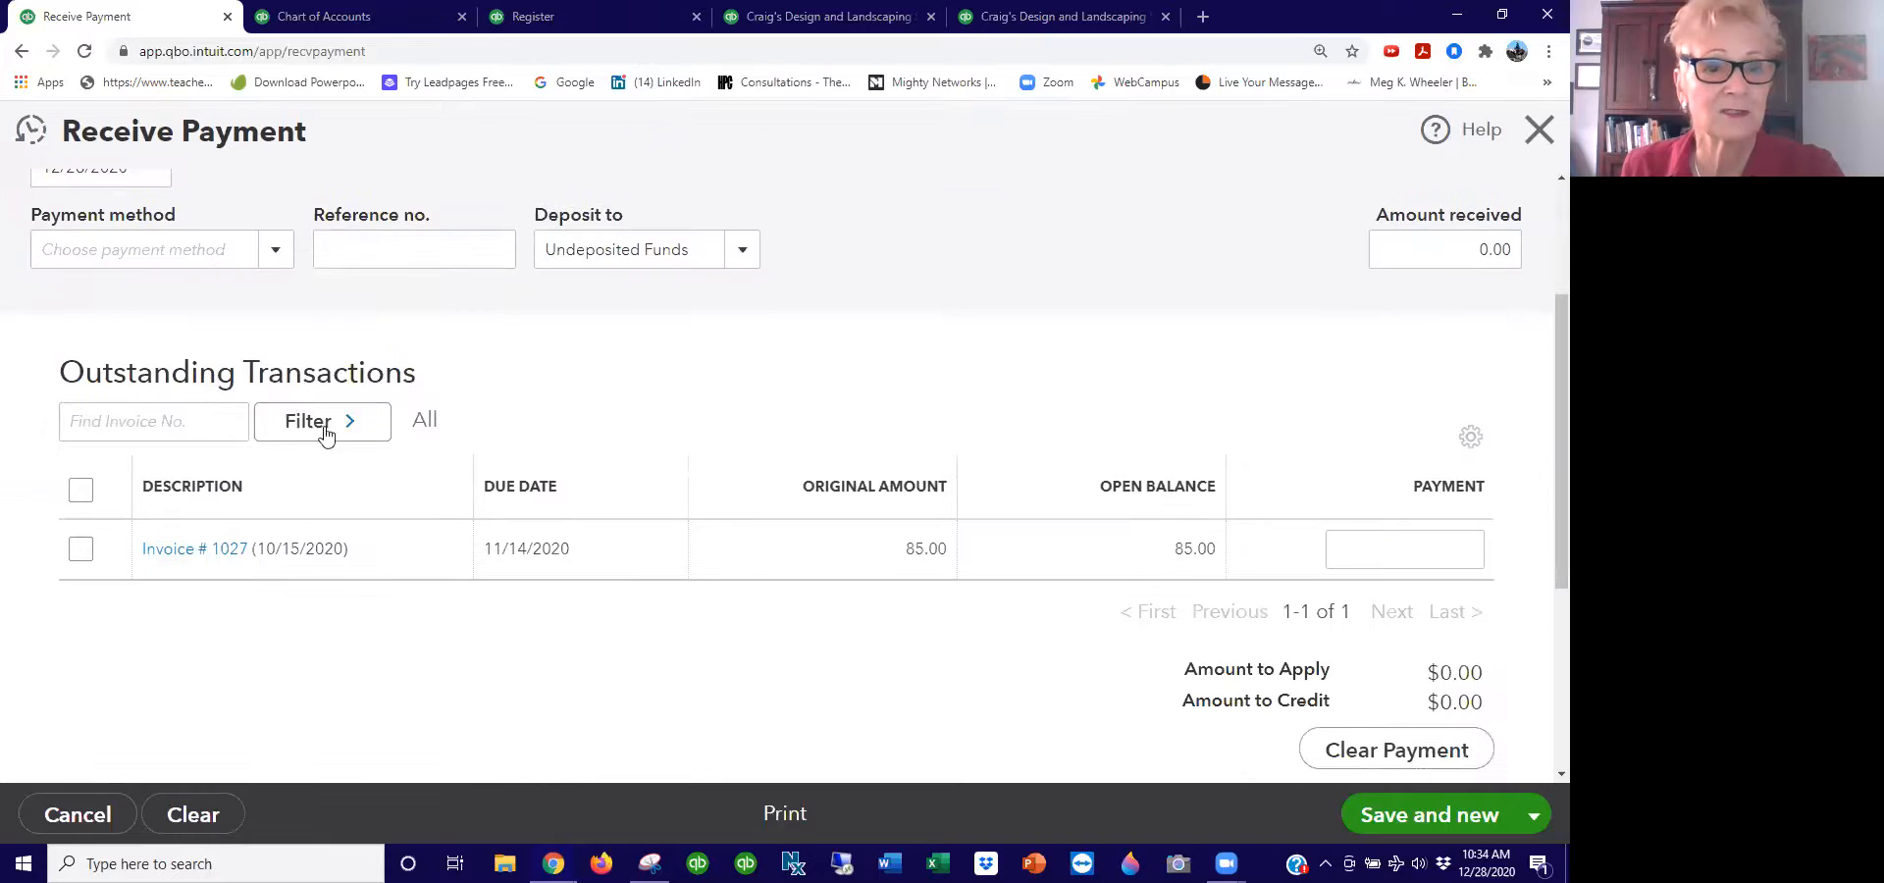
{"action": "left_click", "coordinate": [81, 549]}
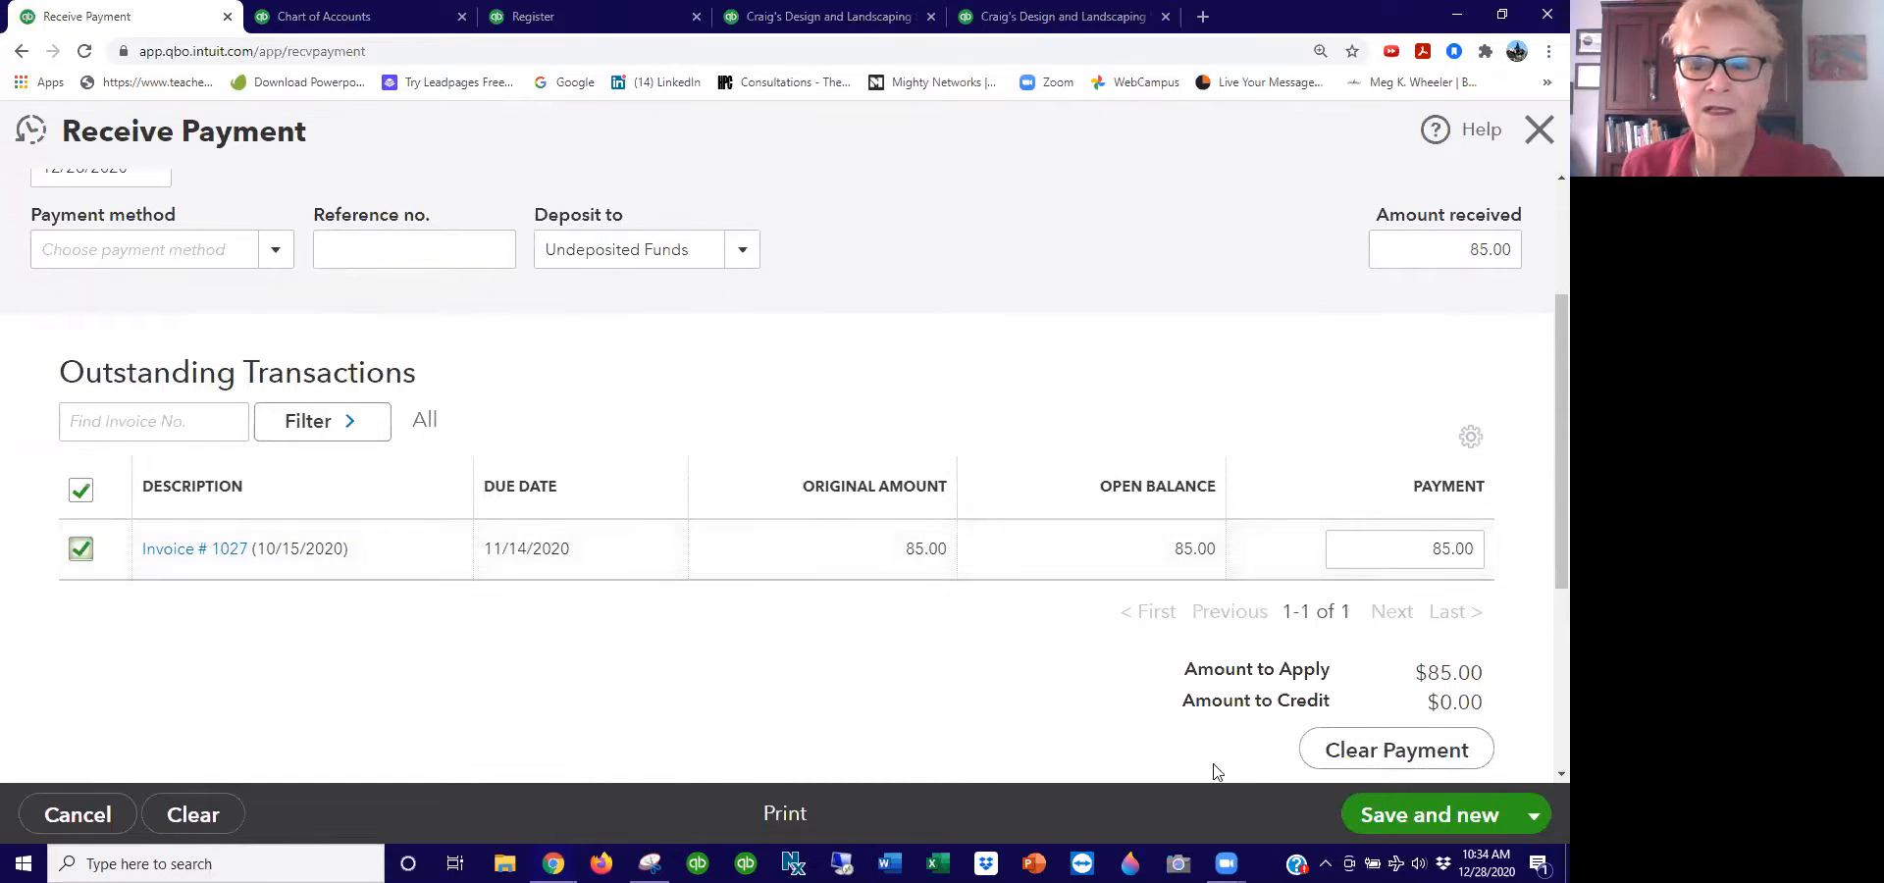
{"action": "left_click", "coordinate": [1468, 819]}
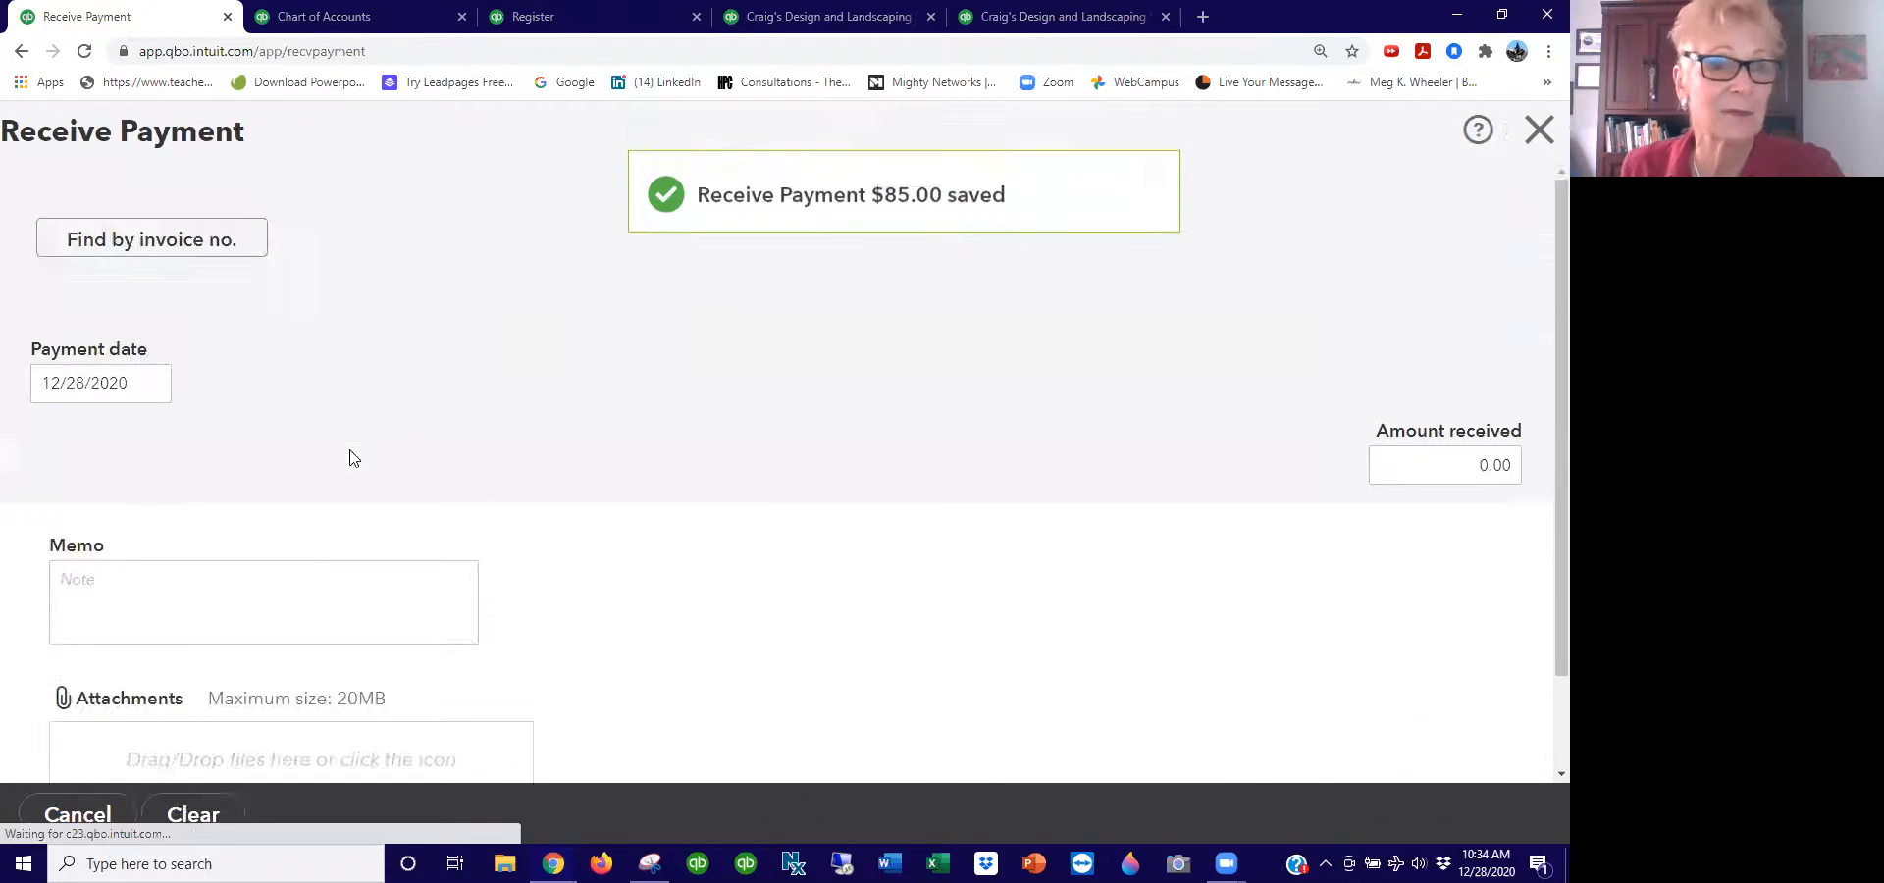
Step: Record a $250.00 partial payment from Cool Cars on invoice 1036 and close the form
{"action": "left_click", "coordinate": [310, 246]}
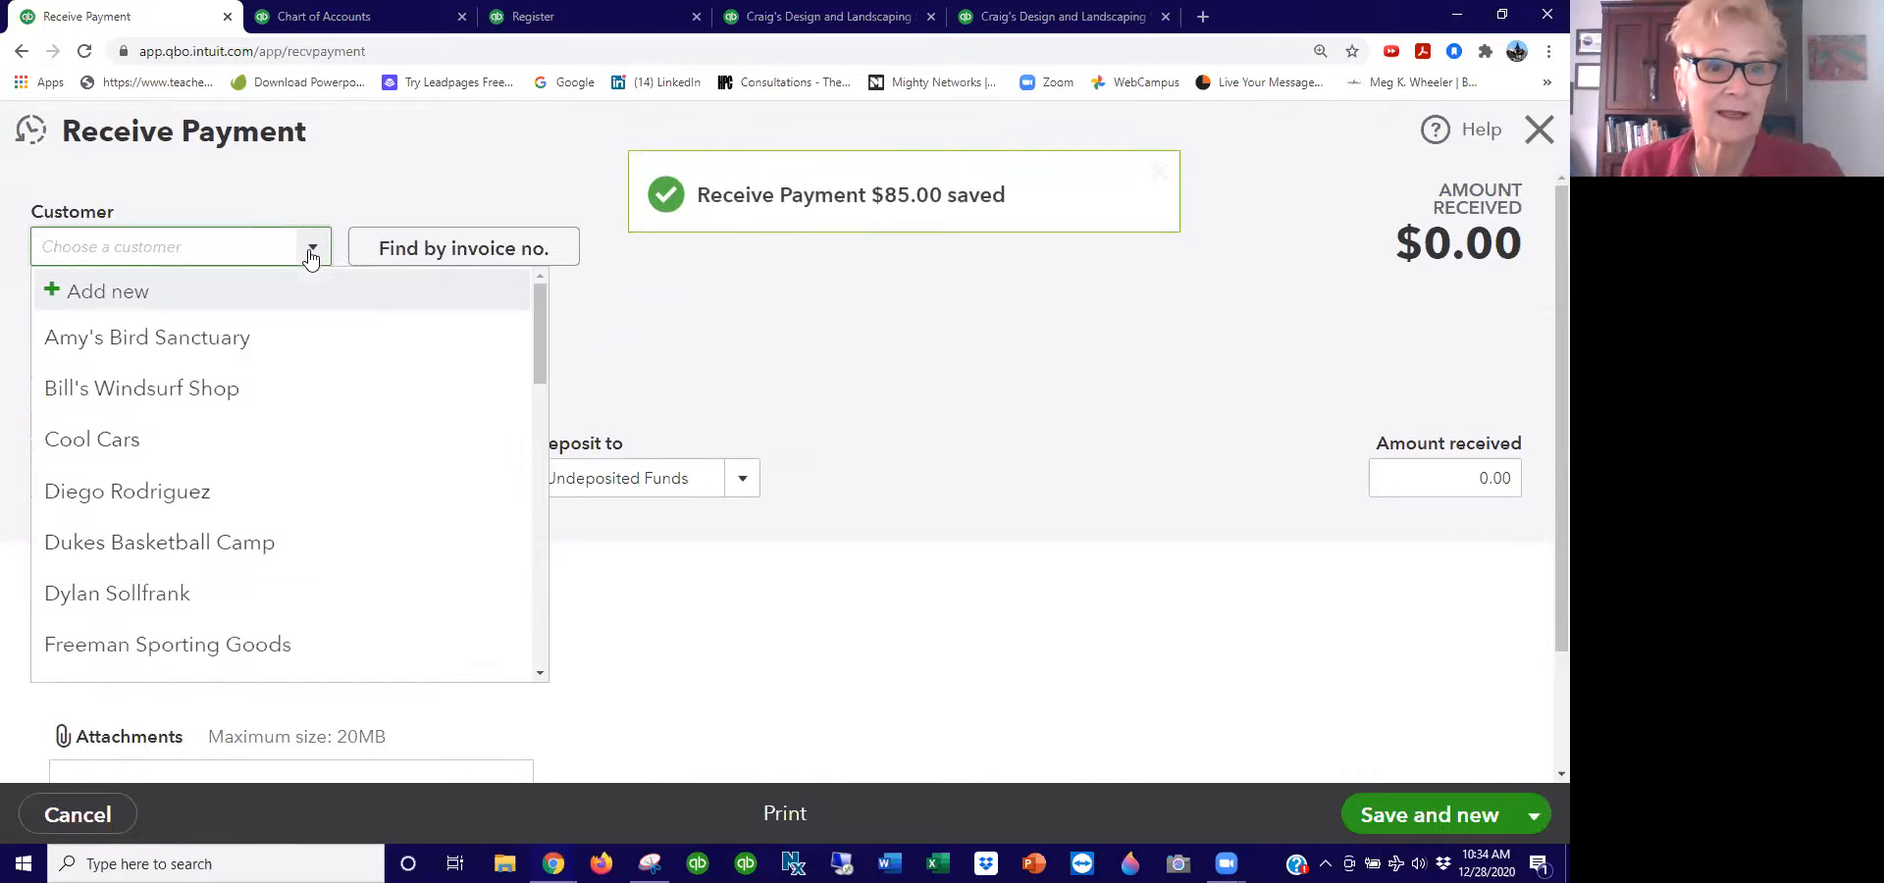
{"action": "left_click", "coordinate": [172, 455]}
{"action": "type", "text": "250."}
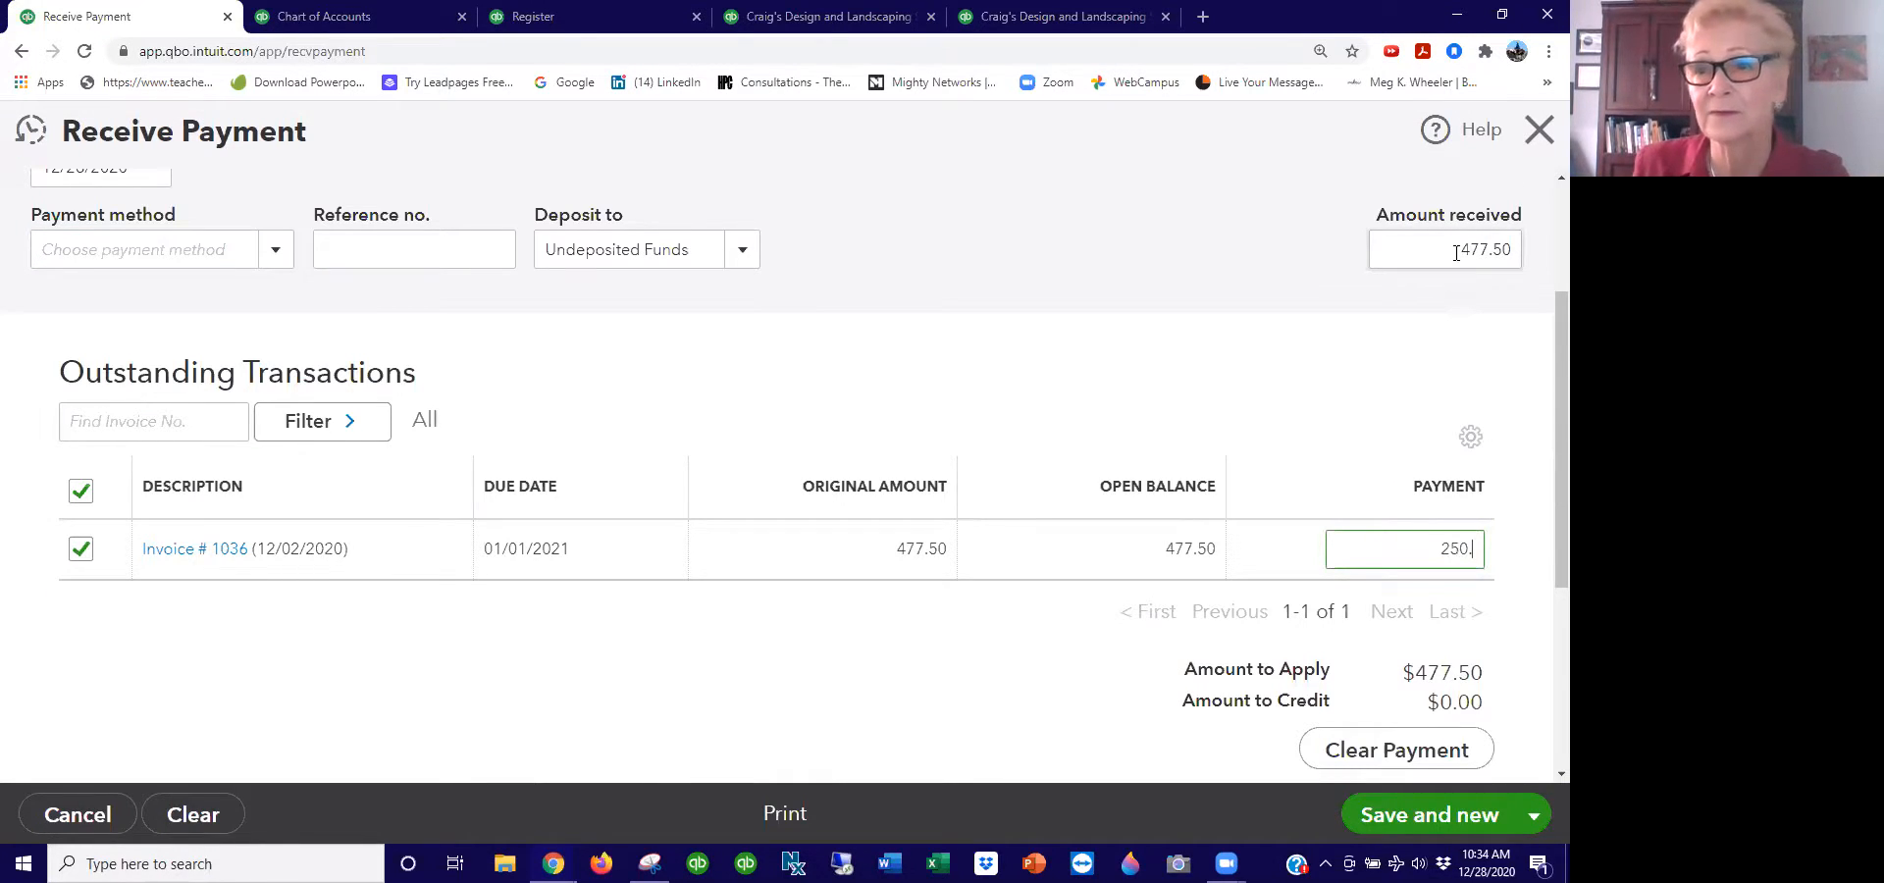
{"action": "left_click", "coordinate": [1514, 250]}
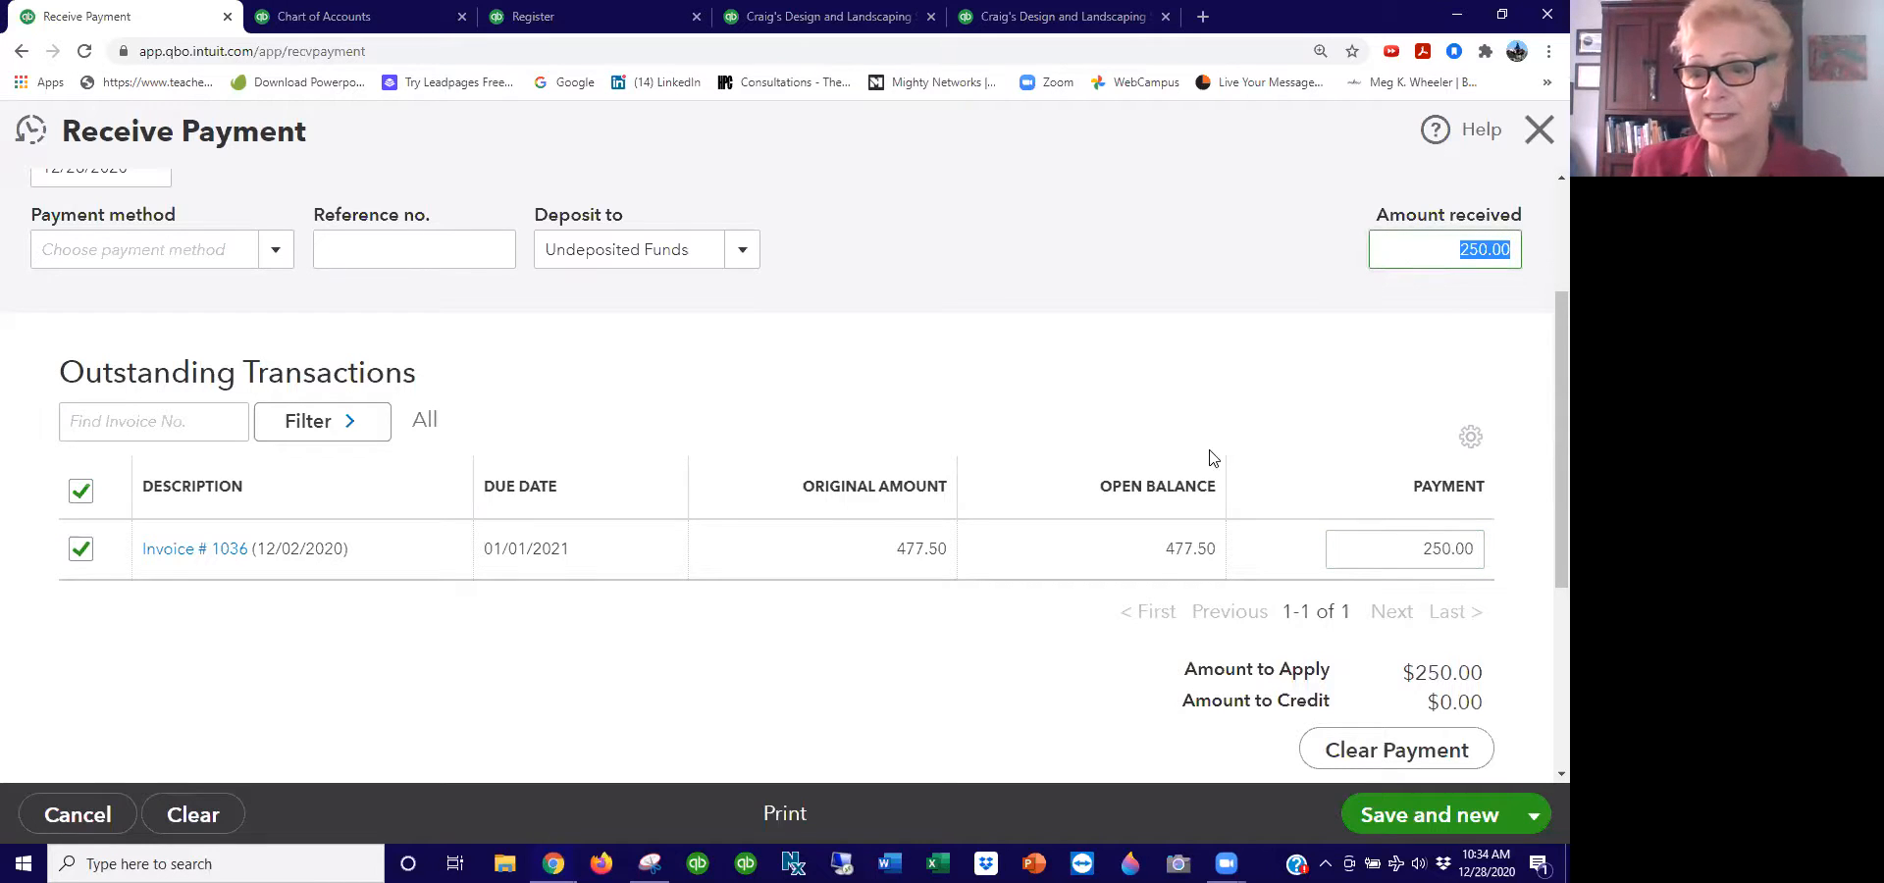
{"action": "left_click", "coordinate": [1532, 818]}
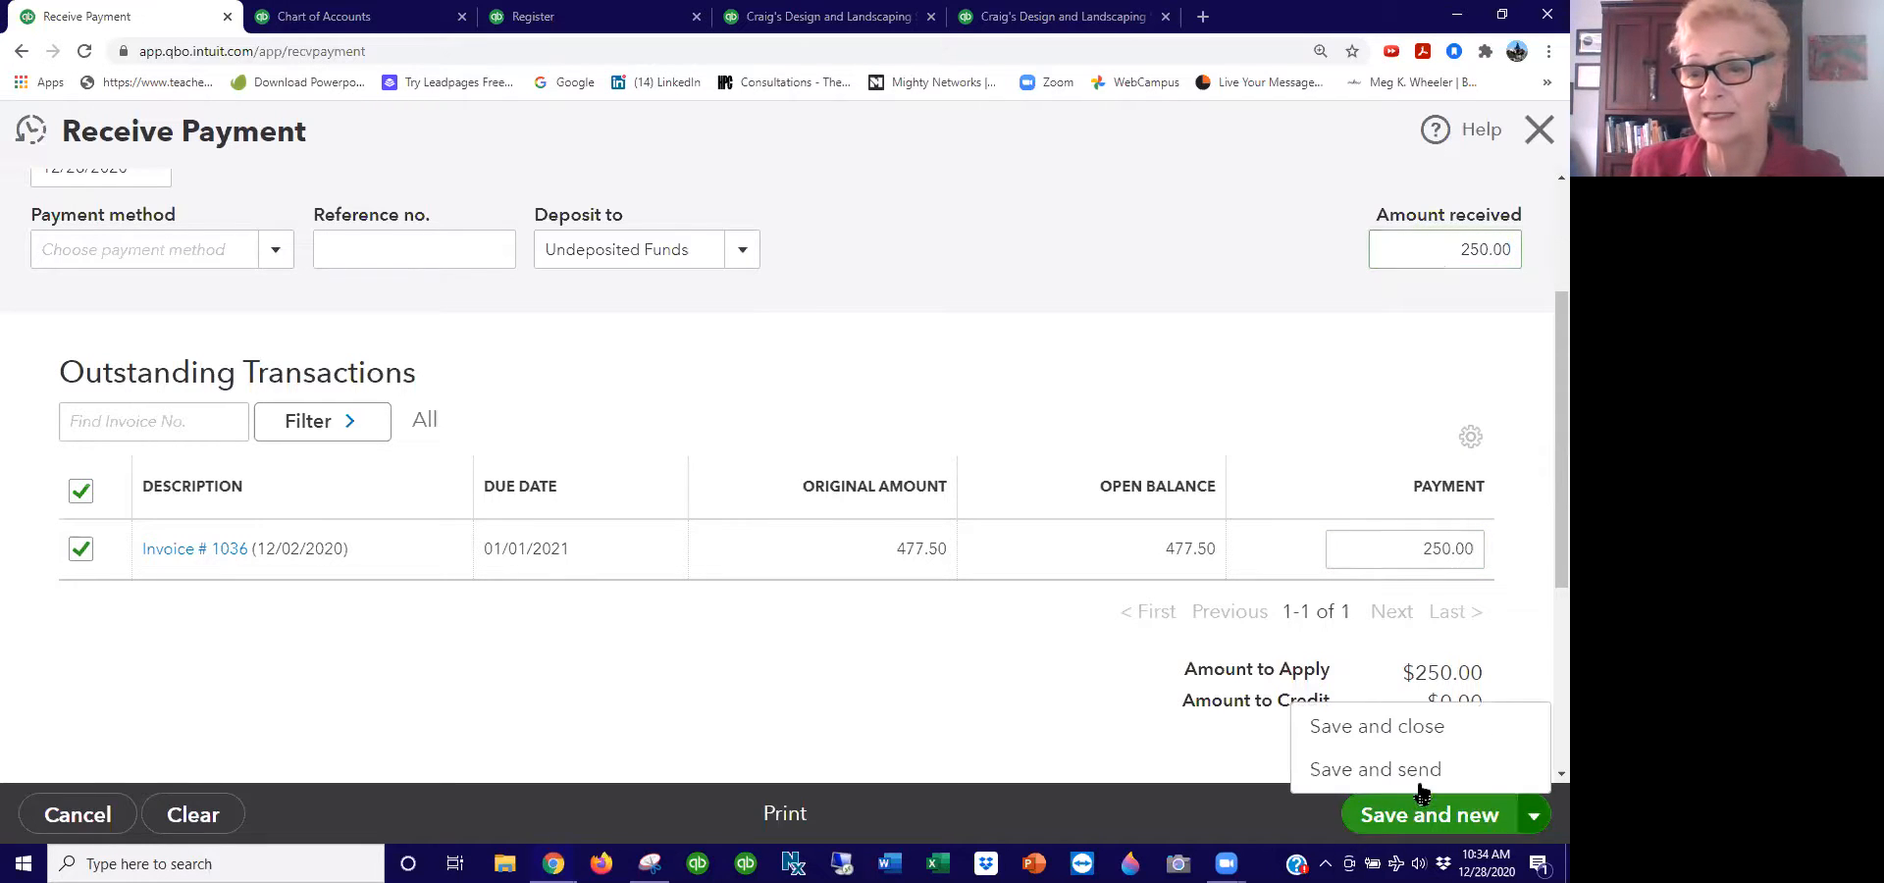
{"action": "left_click", "coordinate": [1413, 736]}
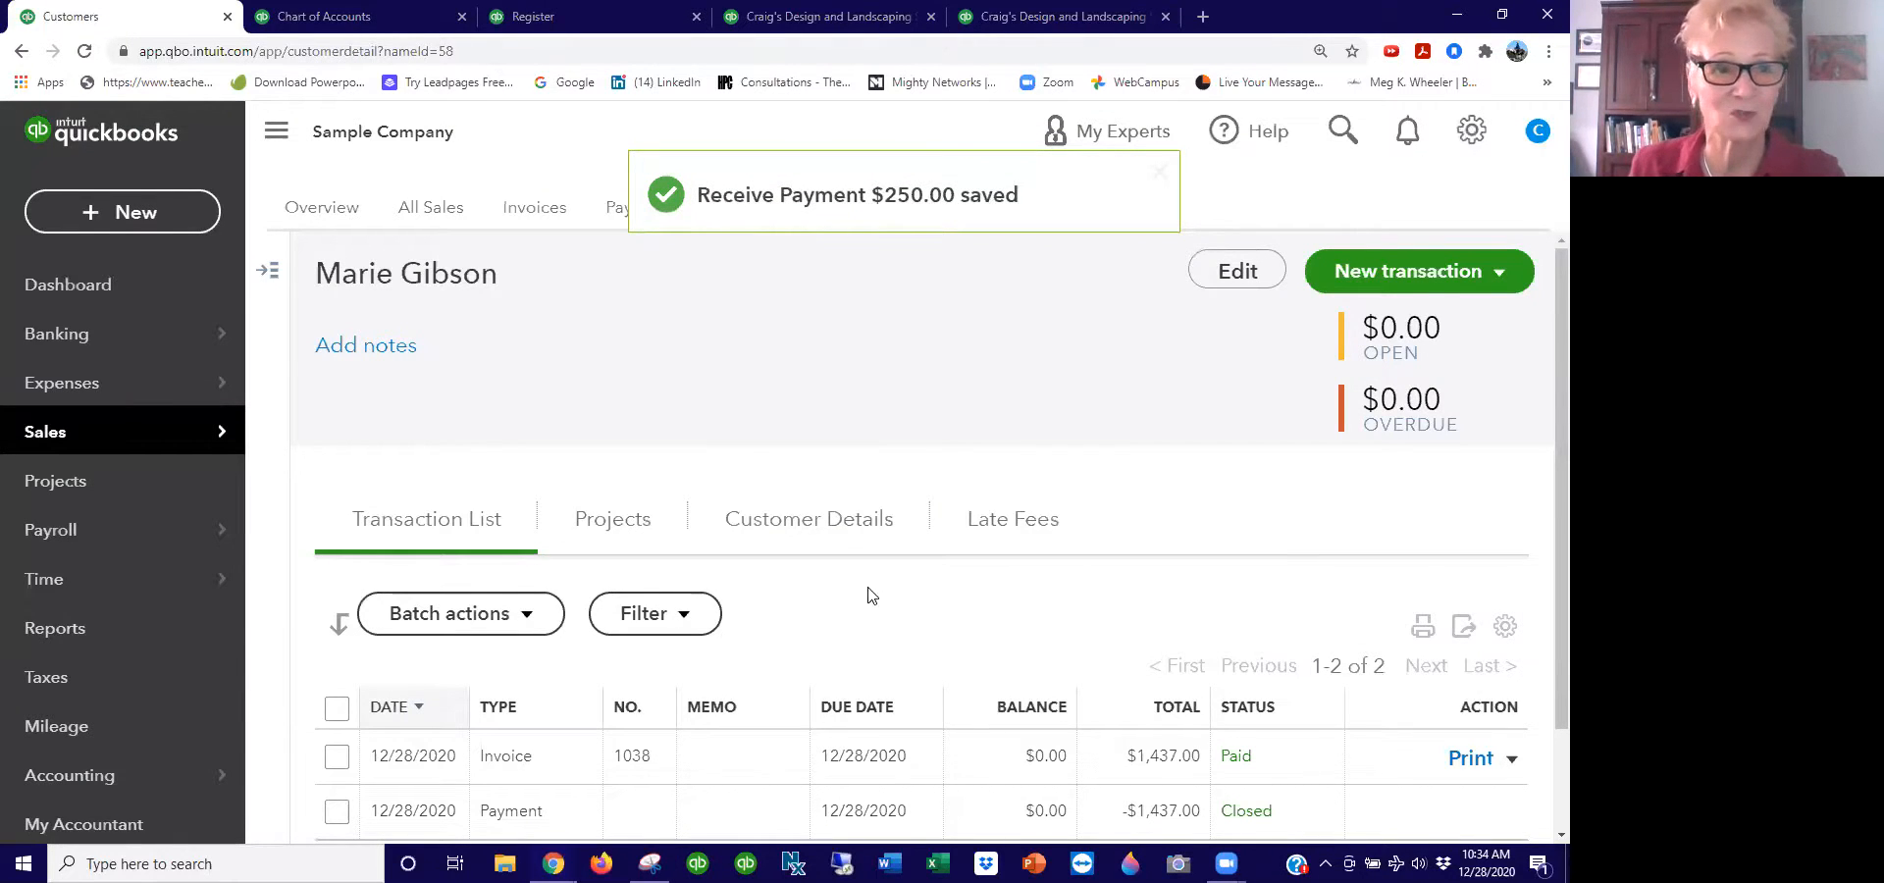
Step: Open the Checking account's bank register and review its -$599.00 ending balance and transactions
{"action": "left_click", "coordinate": [101, 332]}
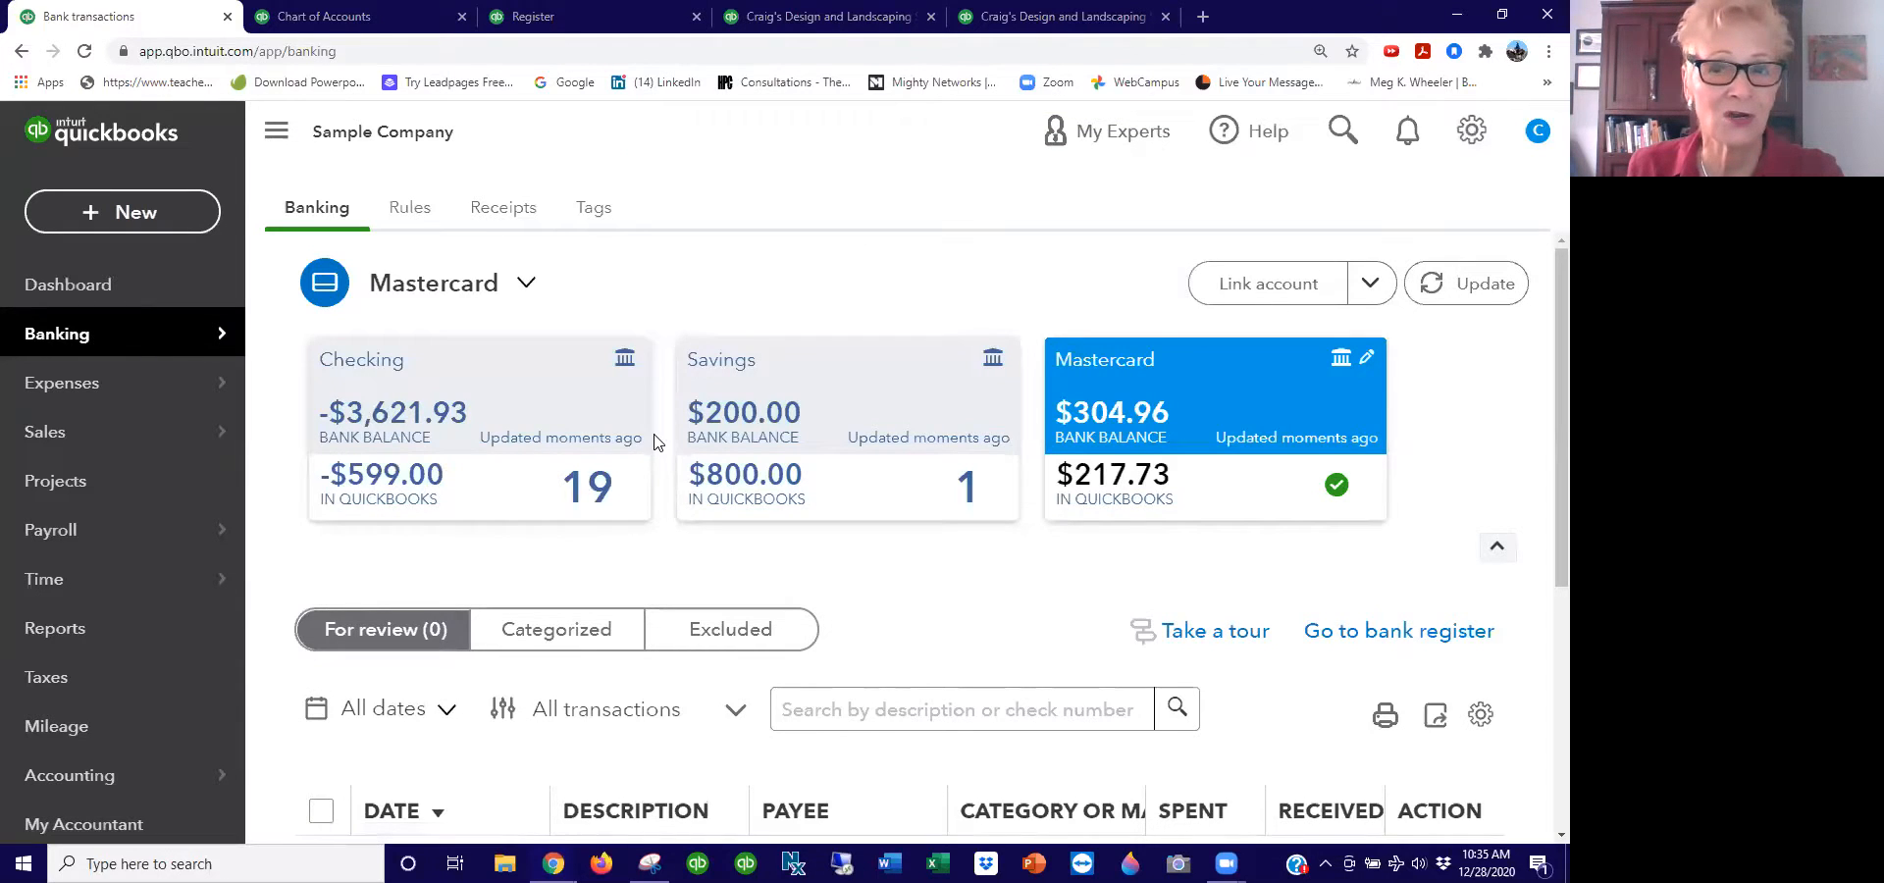
{"action": "left_click", "coordinate": [612, 435]}
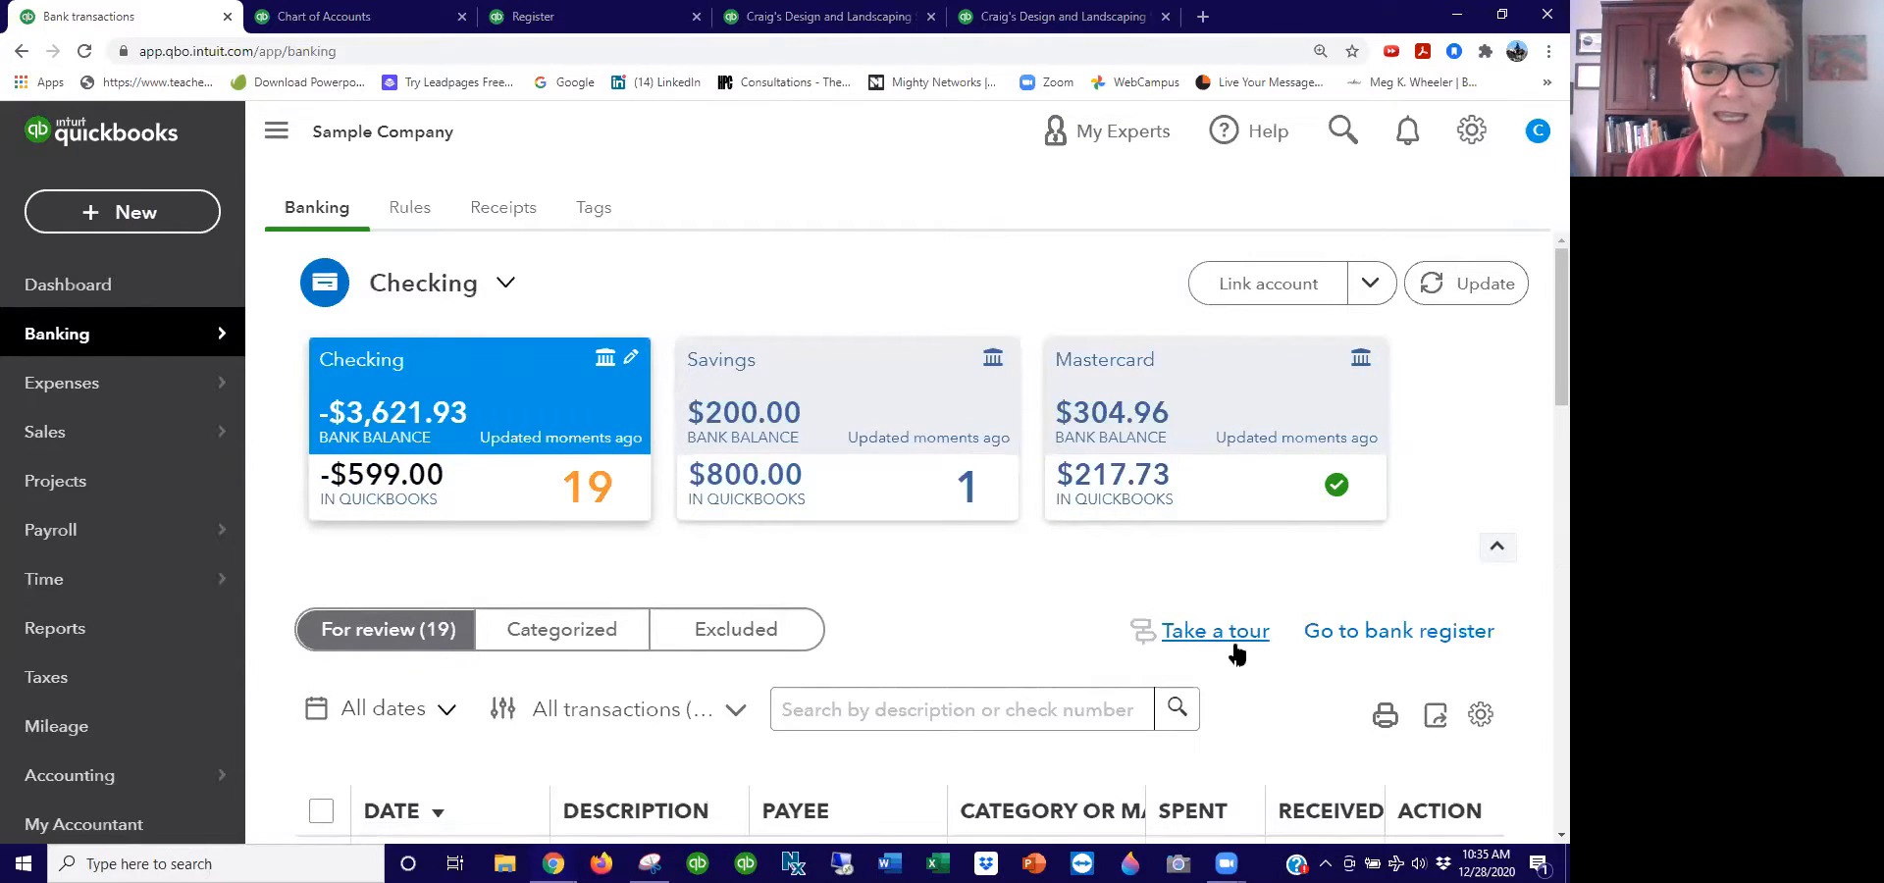
{"action": "left_click", "coordinate": [1381, 632]}
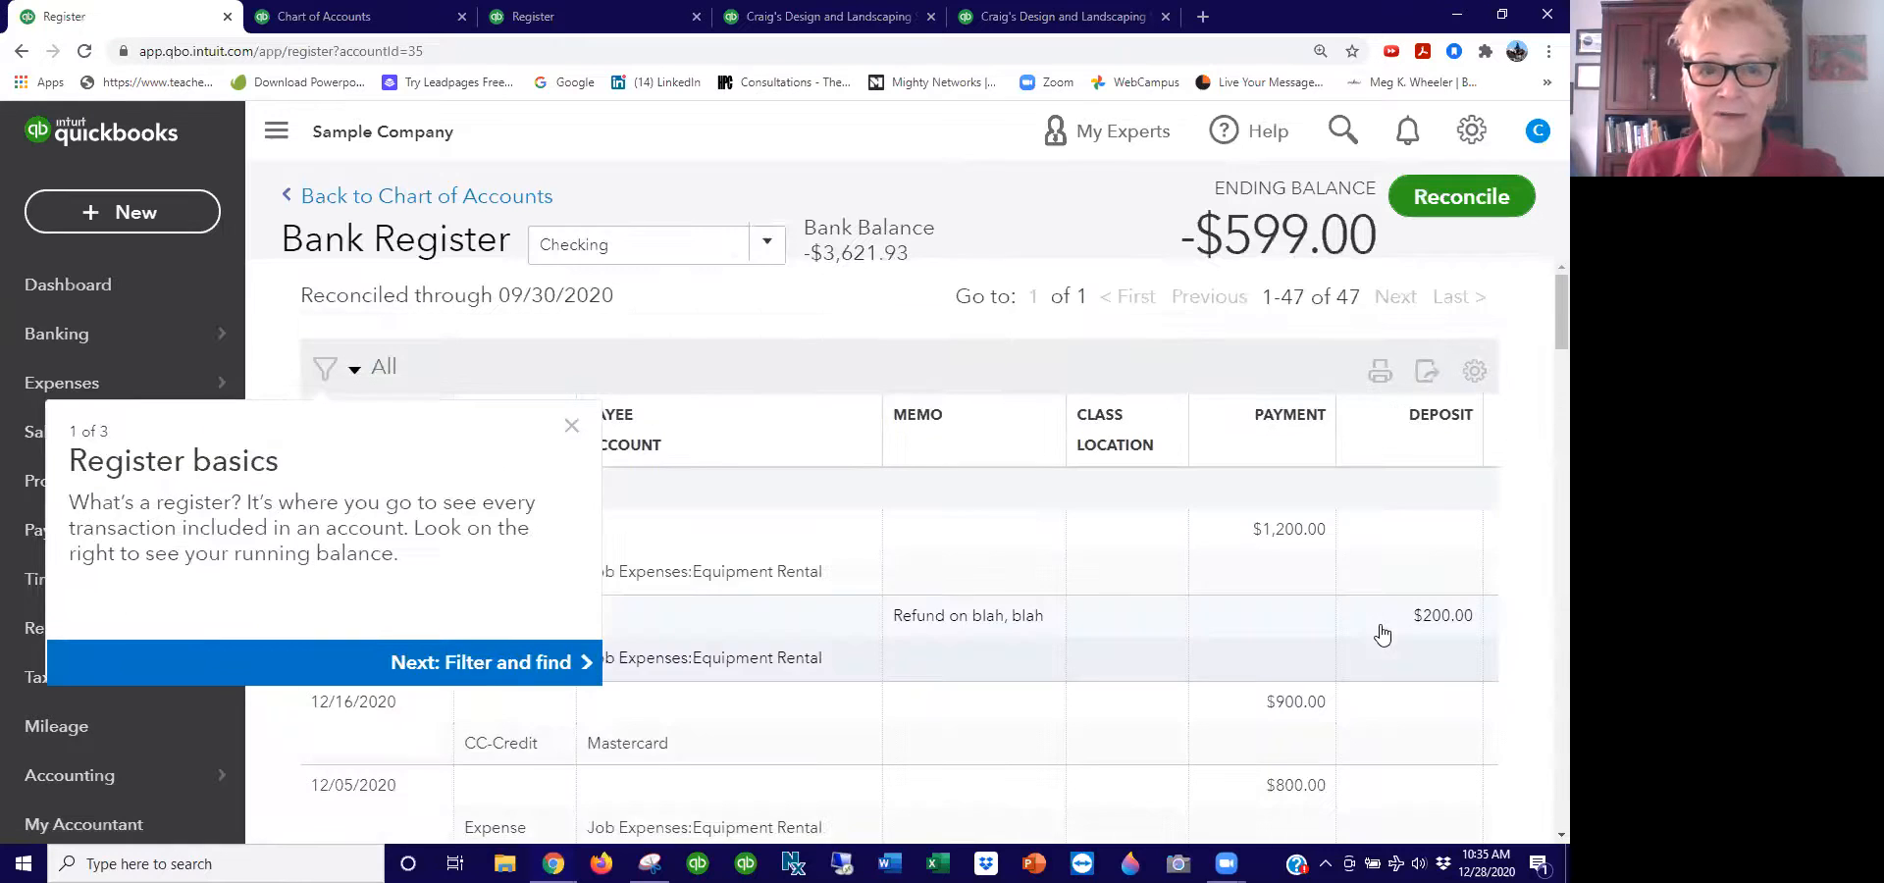
{"action": "left_click", "coordinate": [571, 429]}
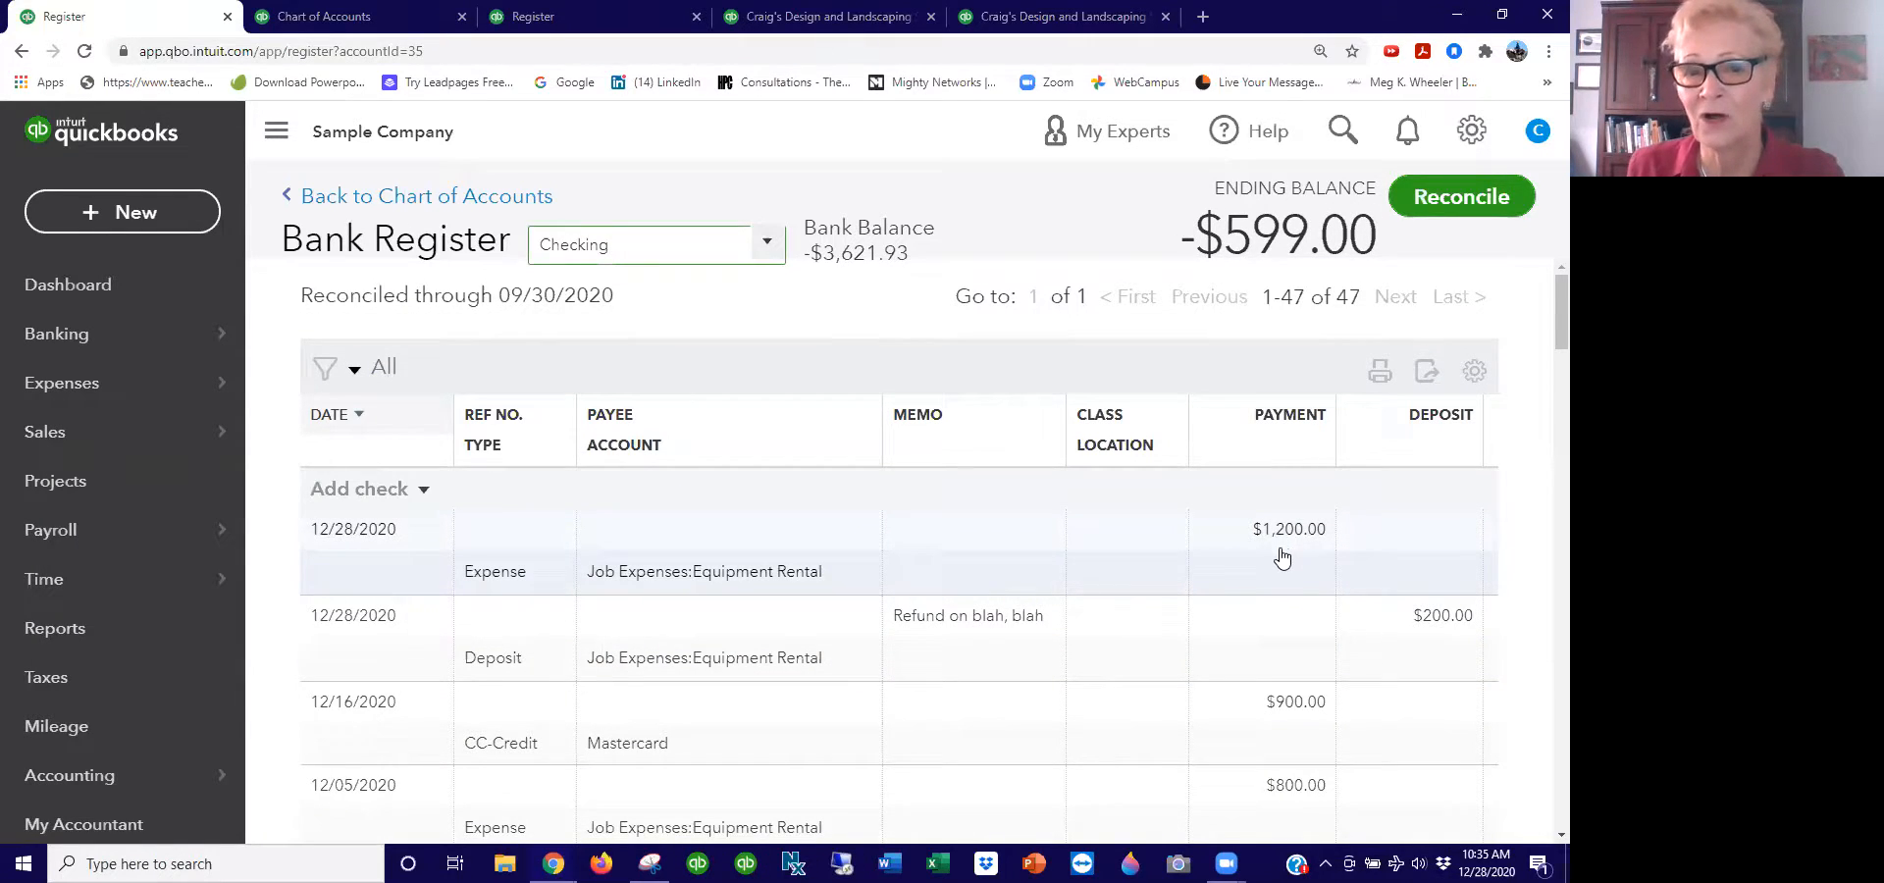
{"action": "scroll", "coordinate": [1281, 557], "scroll_direction": "down", "scroll_amount": 3}
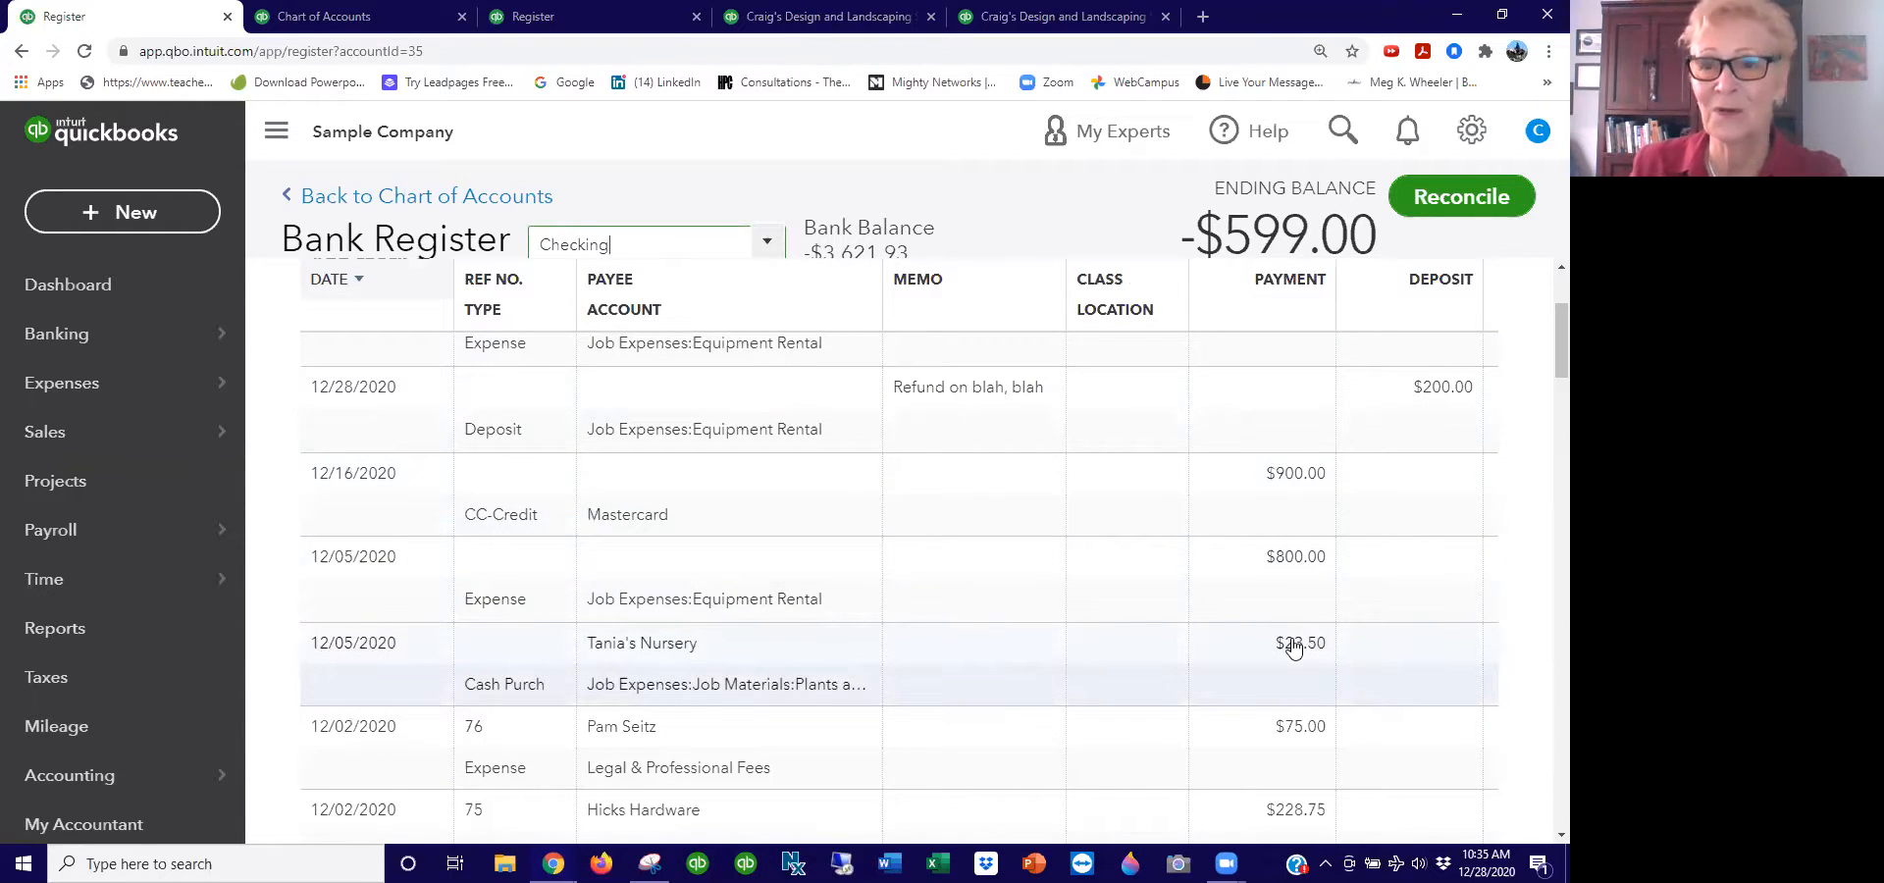
{"action": "scroll", "coordinate": [1379, 480], "scroll_direction": "up", "scroll_amount": 3}
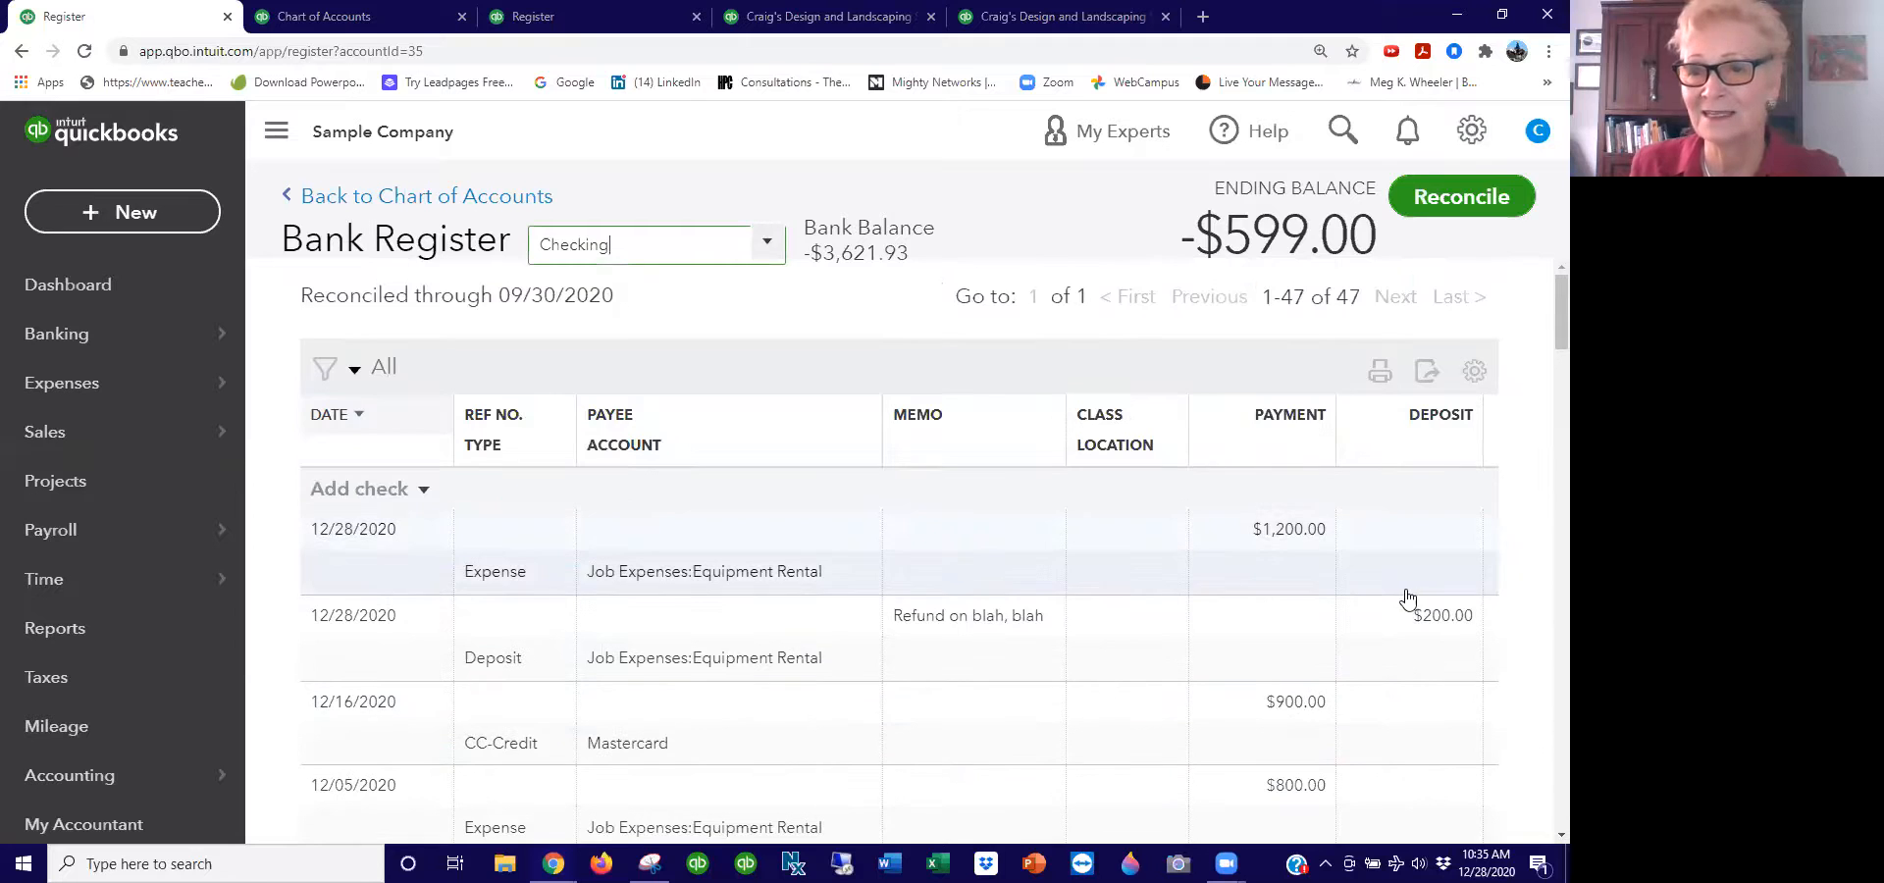
{"action": "scroll", "coordinate": [1413, 595], "scroll_direction": "down", "scroll_amount": 3}
{"action": "scroll", "coordinate": [1410, 595], "scroll_direction": "down", "scroll_amount": 3}
{"action": "scroll", "coordinate": [1411, 595], "scroll_direction": "up", "scroll_amount": 6}
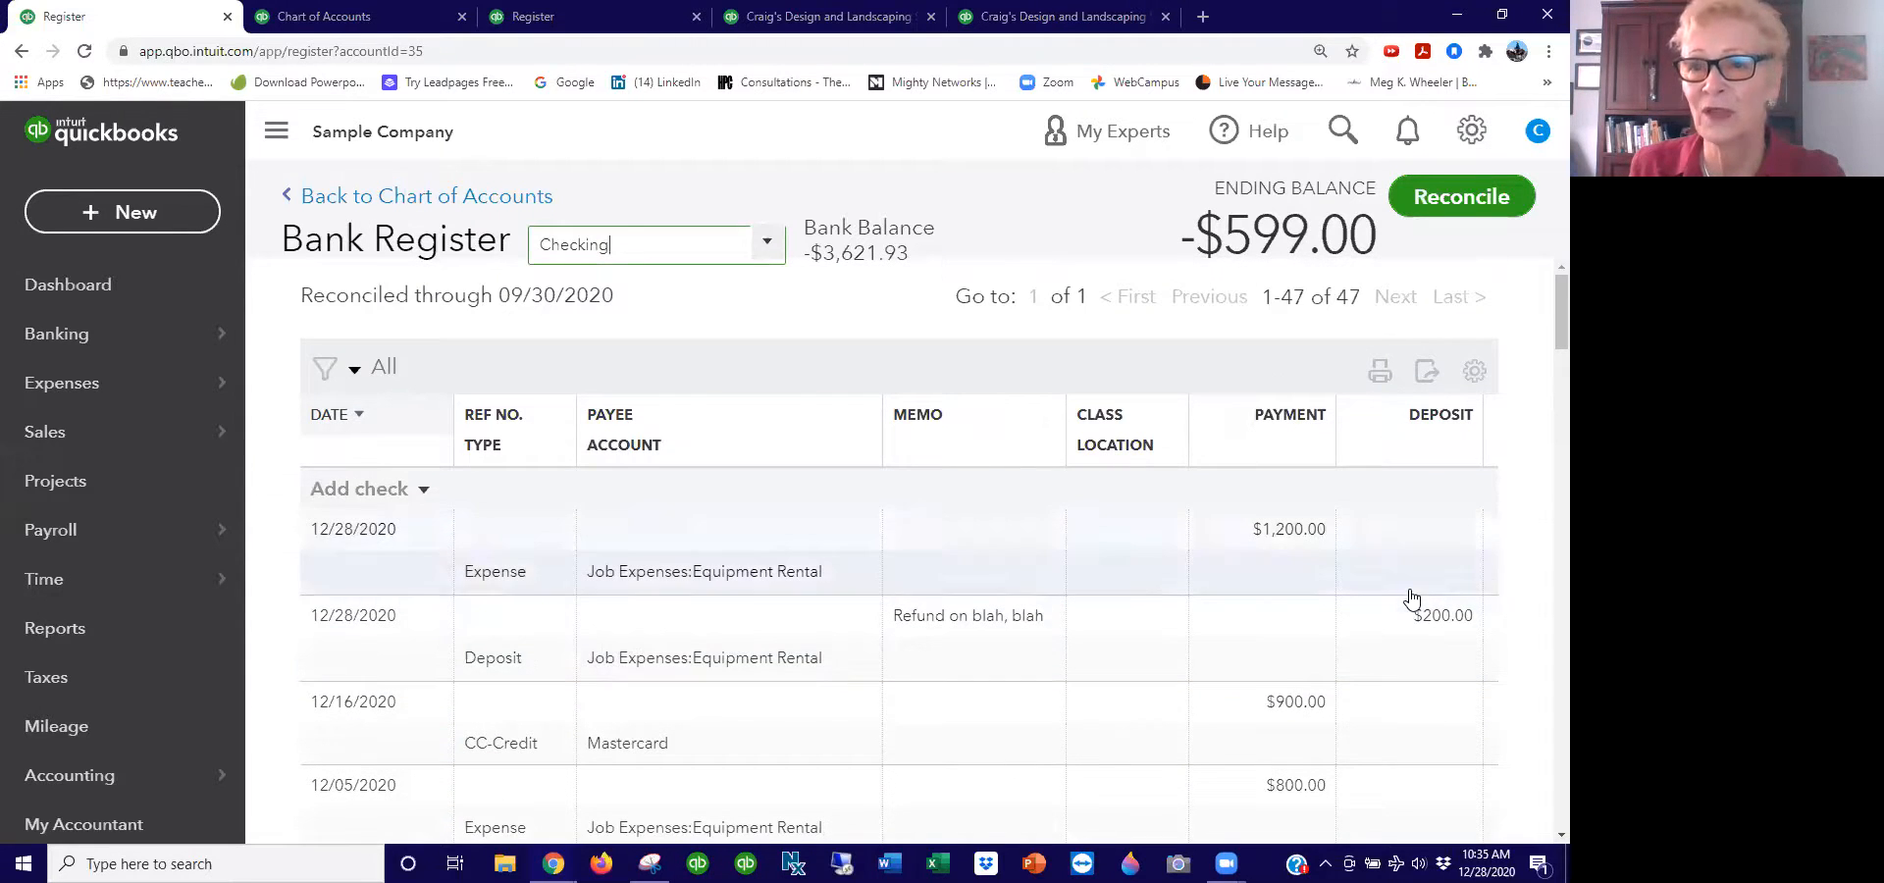
{"action": "left_click", "coordinate": [133, 211]}
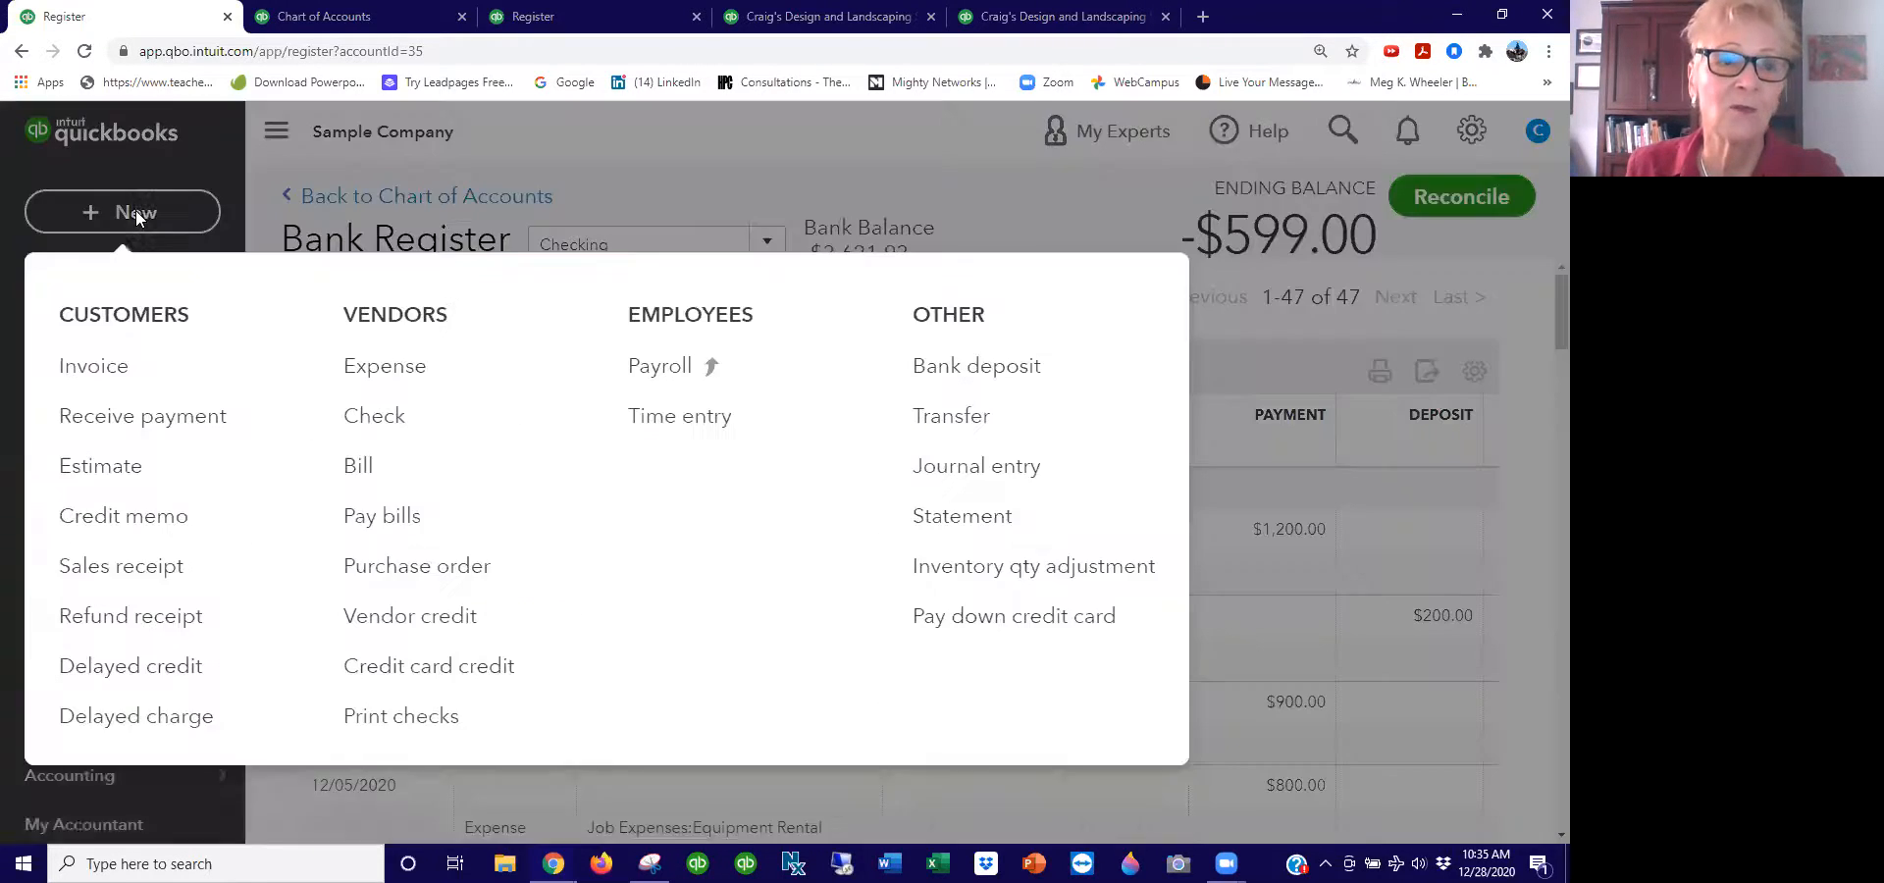
Step: Start a bank deposit selecting the Amy's, Bill's, Cool Cars and two Freeman Sporting Goods payments
{"action": "left_click", "coordinate": [979, 366]}
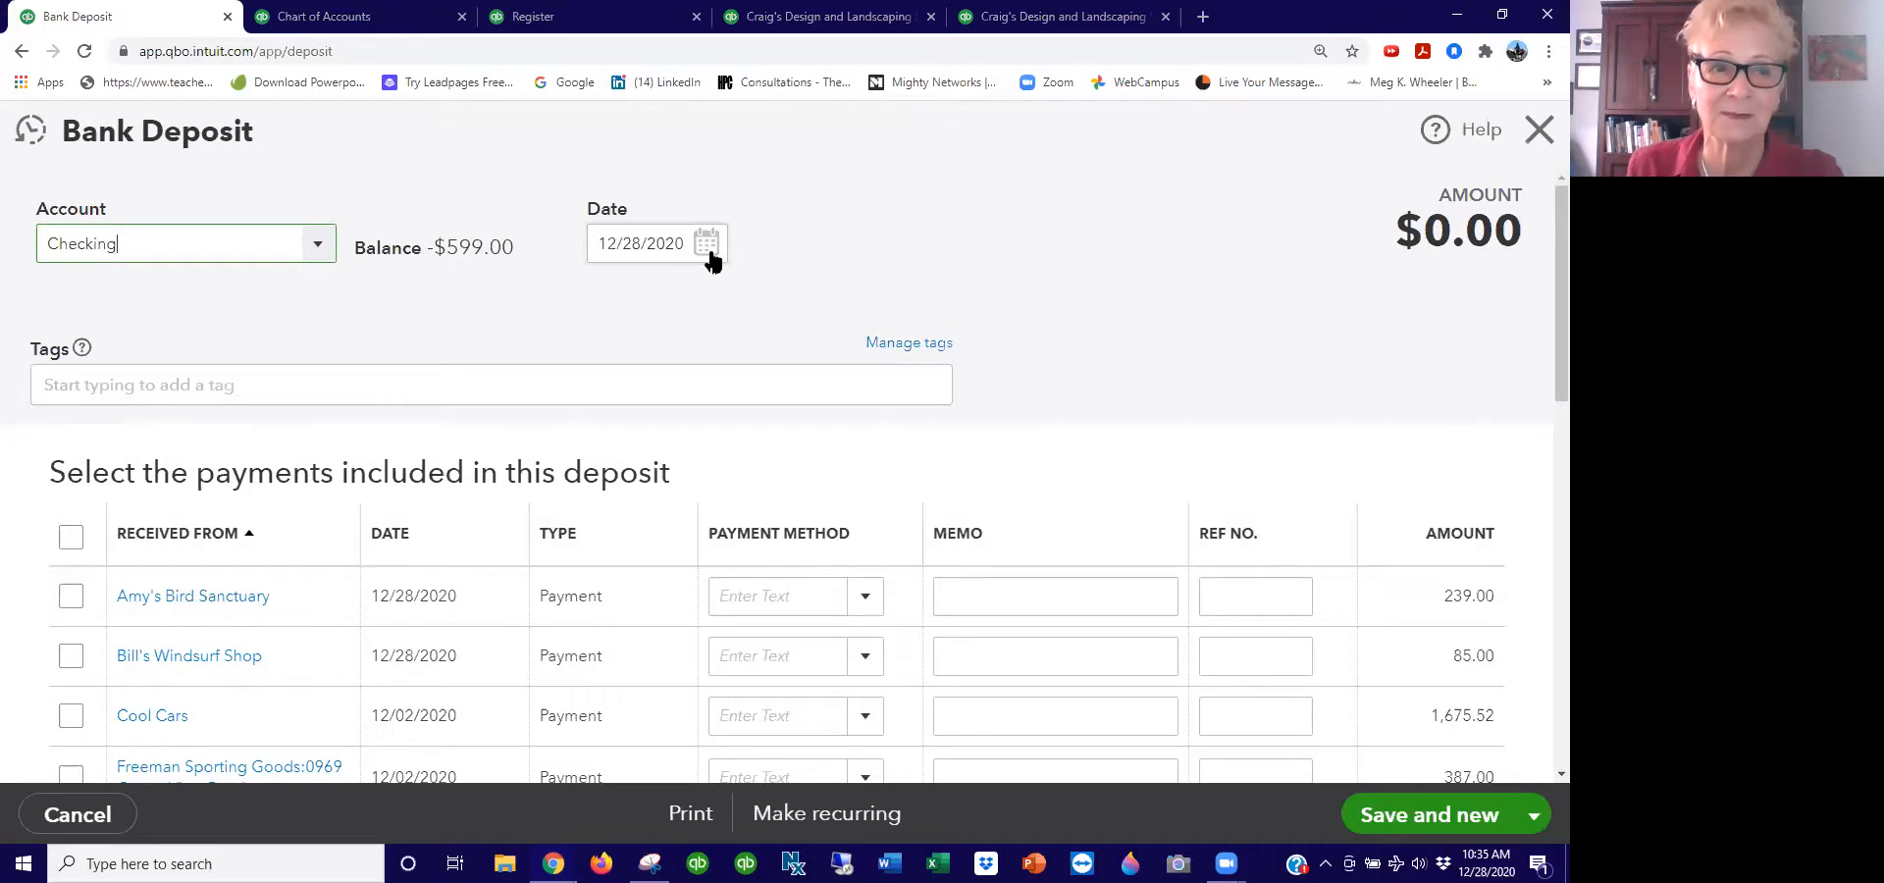
{"action": "scroll", "coordinate": [687, 393], "scroll_direction": "down", "scroll_amount": 2}
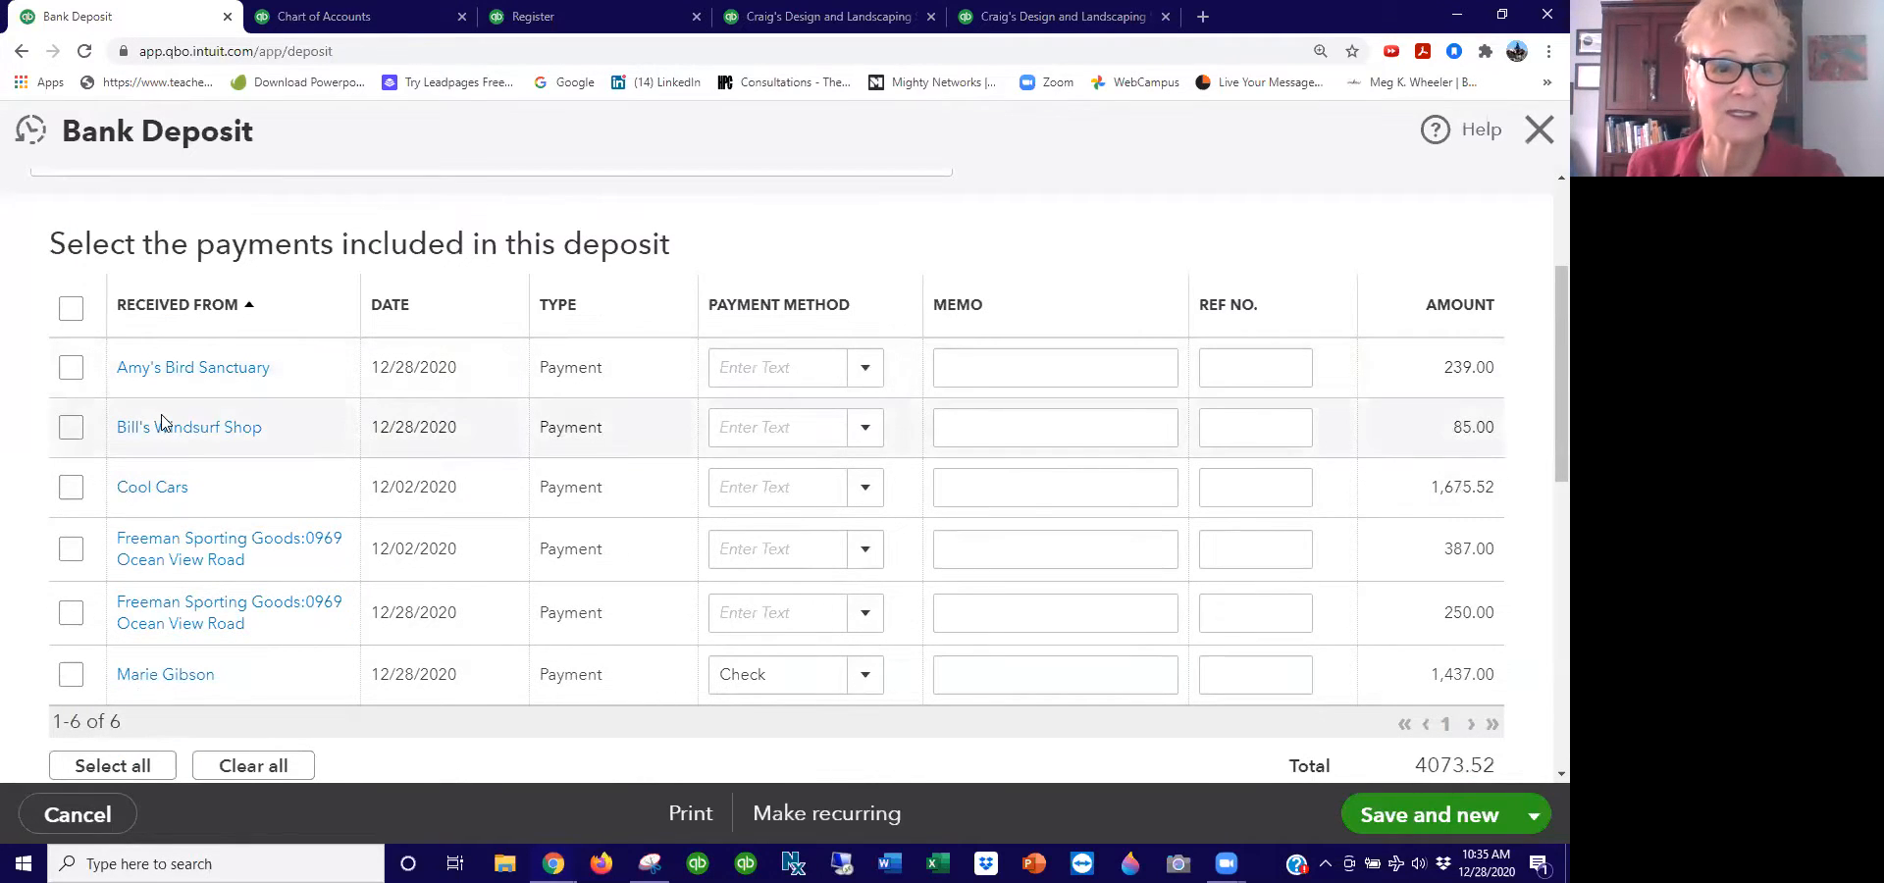
{"action": "scroll", "coordinate": [108, 427], "scroll_direction": "down", "scroll_amount": 2}
{"action": "scroll", "coordinate": [102, 419], "scroll_direction": "up", "scroll_amount": 2}
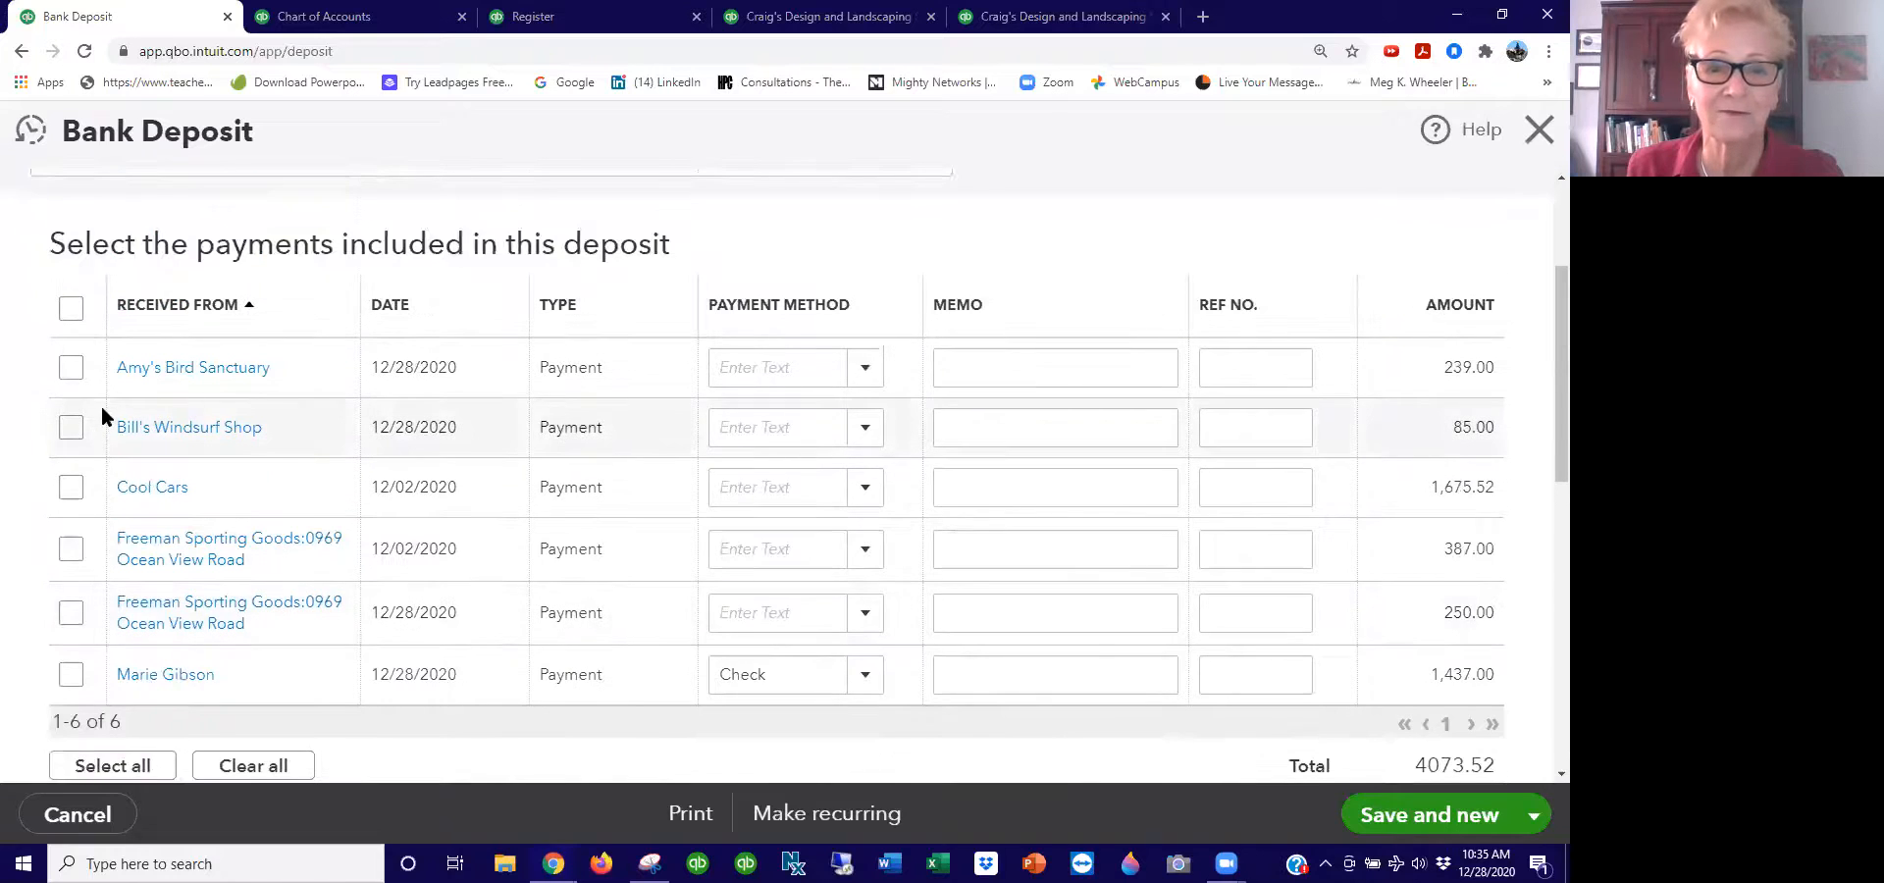
{"action": "left_click", "coordinate": [71, 366]}
{"action": "left_click", "coordinate": [70, 430]}
{"action": "left_click", "coordinate": [71, 489]}
{"action": "left_click", "coordinate": [70, 549]}
{"action": "left_click", "coordinate": [74, 616]}
{"action": "left_click", "coordinate": [70, 674]}
{"action": "scroll", "coordinate": [1085, 454], "scroll_direction": "down", "scroll_amount": 2}
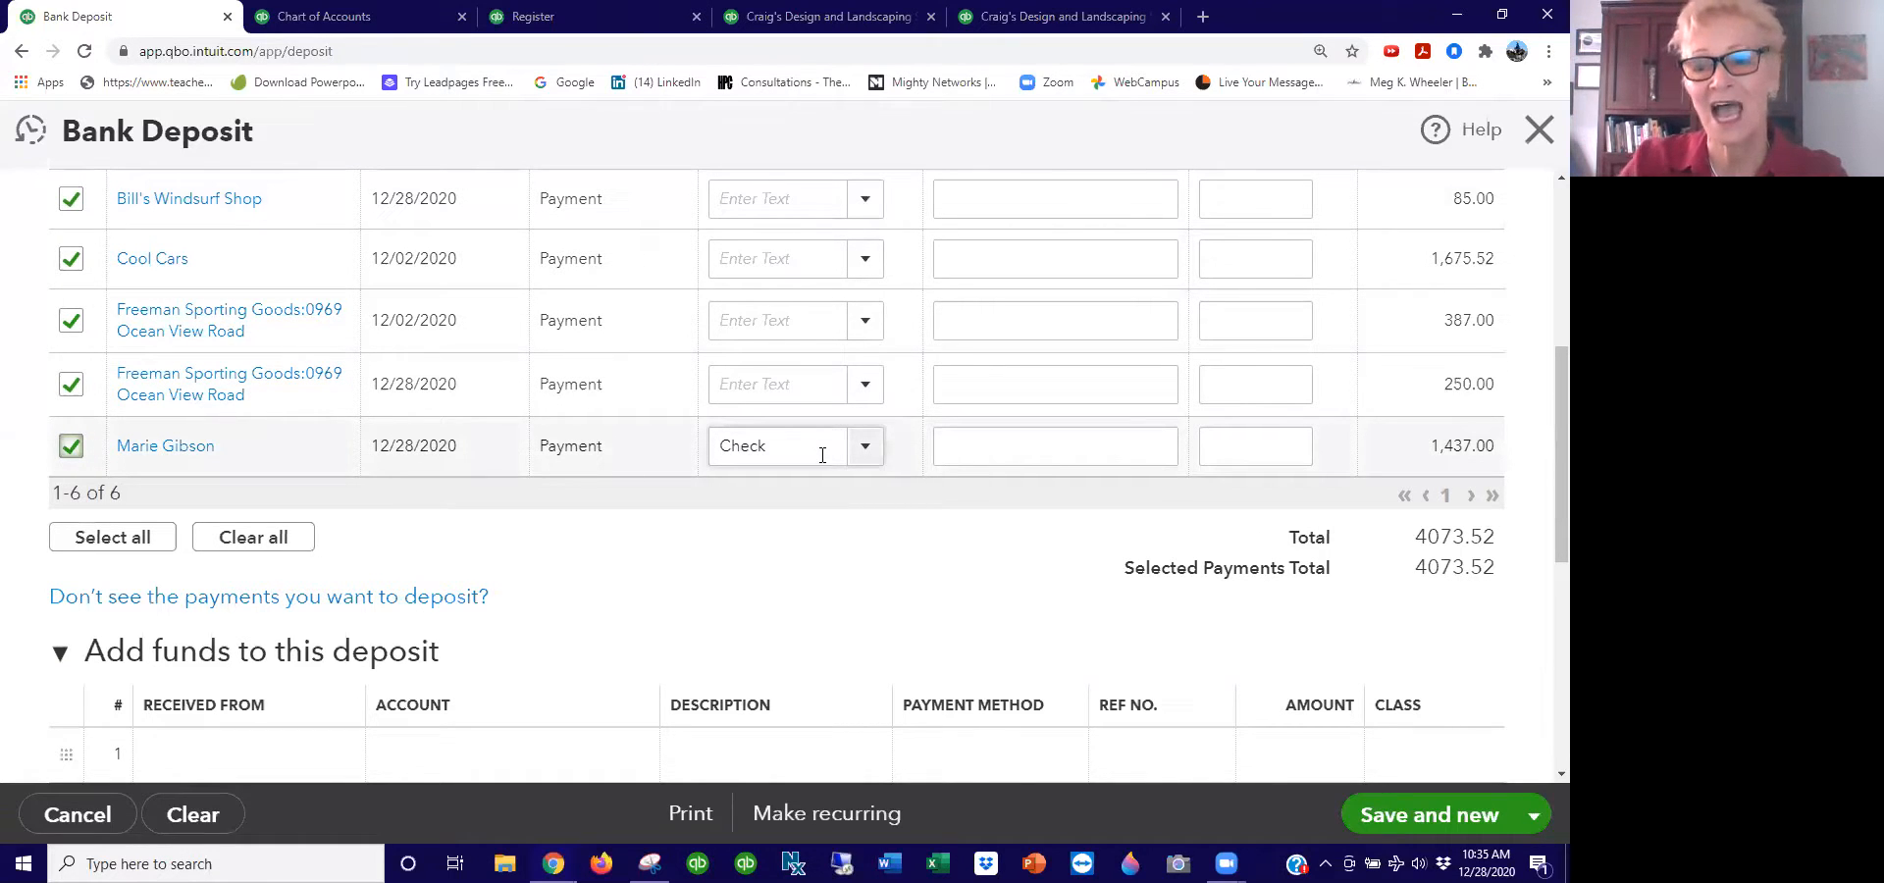
{"action": "scroll", "coordinate": [892, 535], "scroll_direction": "up", "scroll_amount": 5}
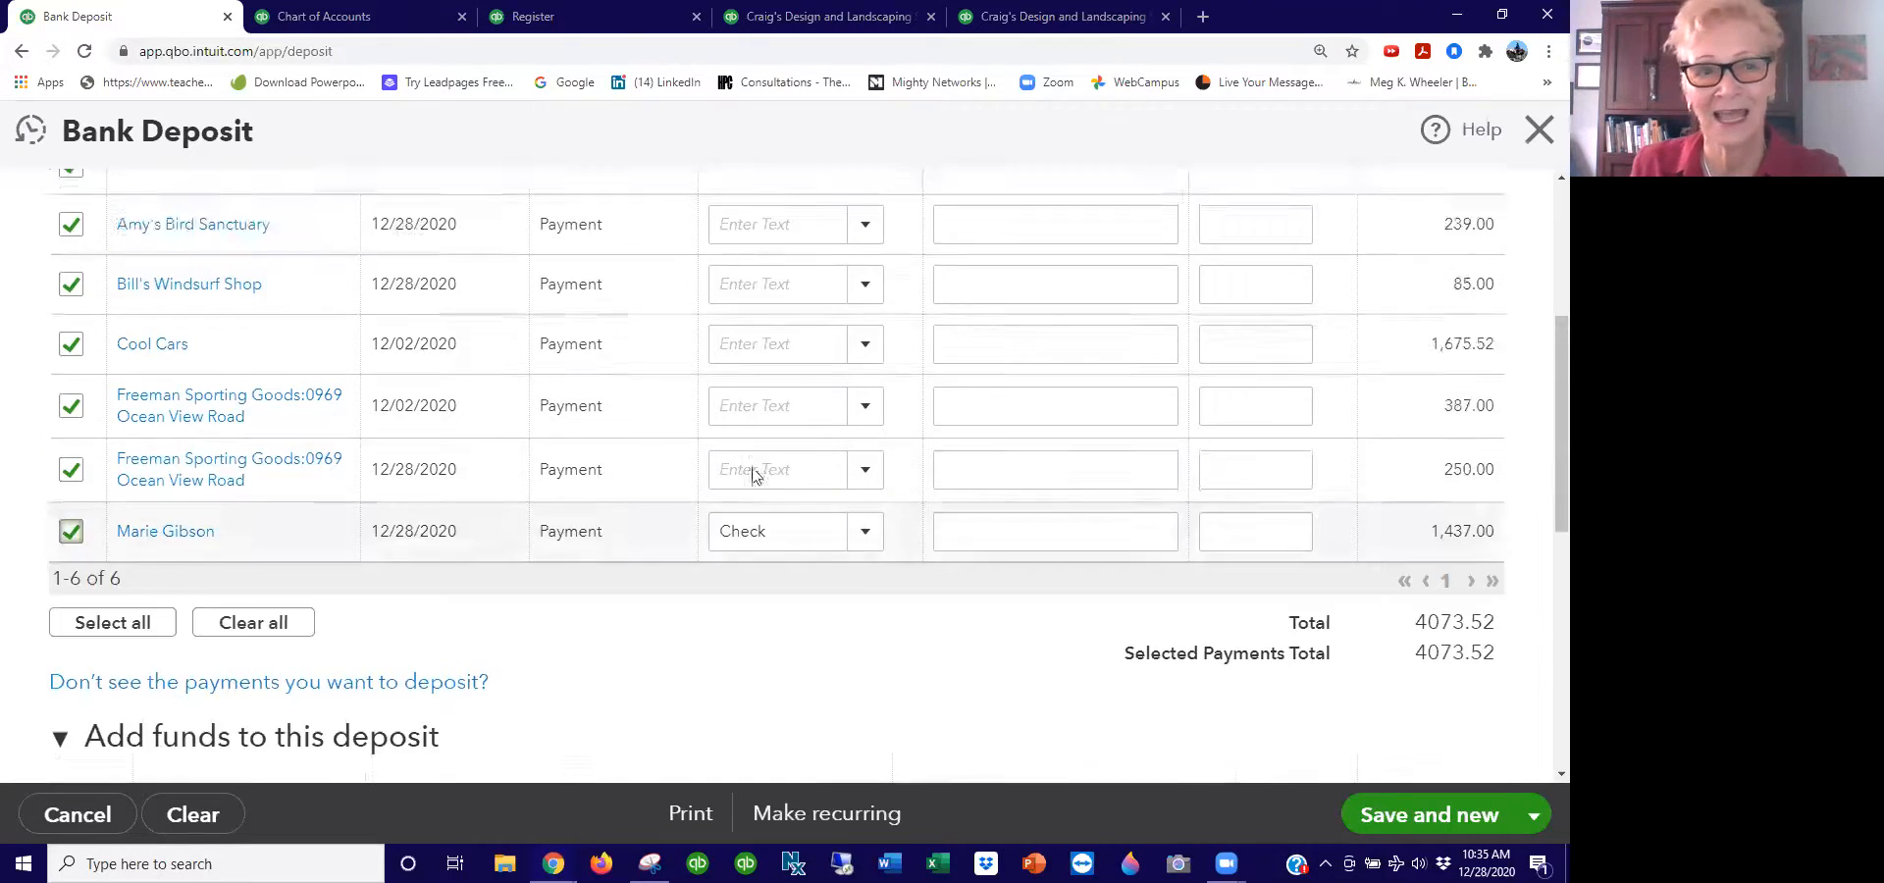
Step: Keep Checking as the account, exclude the $1,437.00 check, and save the $2,636.52 deposit
{"action": "left_click", "coordinate": [315, 245]}
{"action": "left_click", "coordinate": [316, 244]}
{"action": "scroll", "coordinate": [883, 466], "scroll_direction": "down", "scroll_amount": 3}
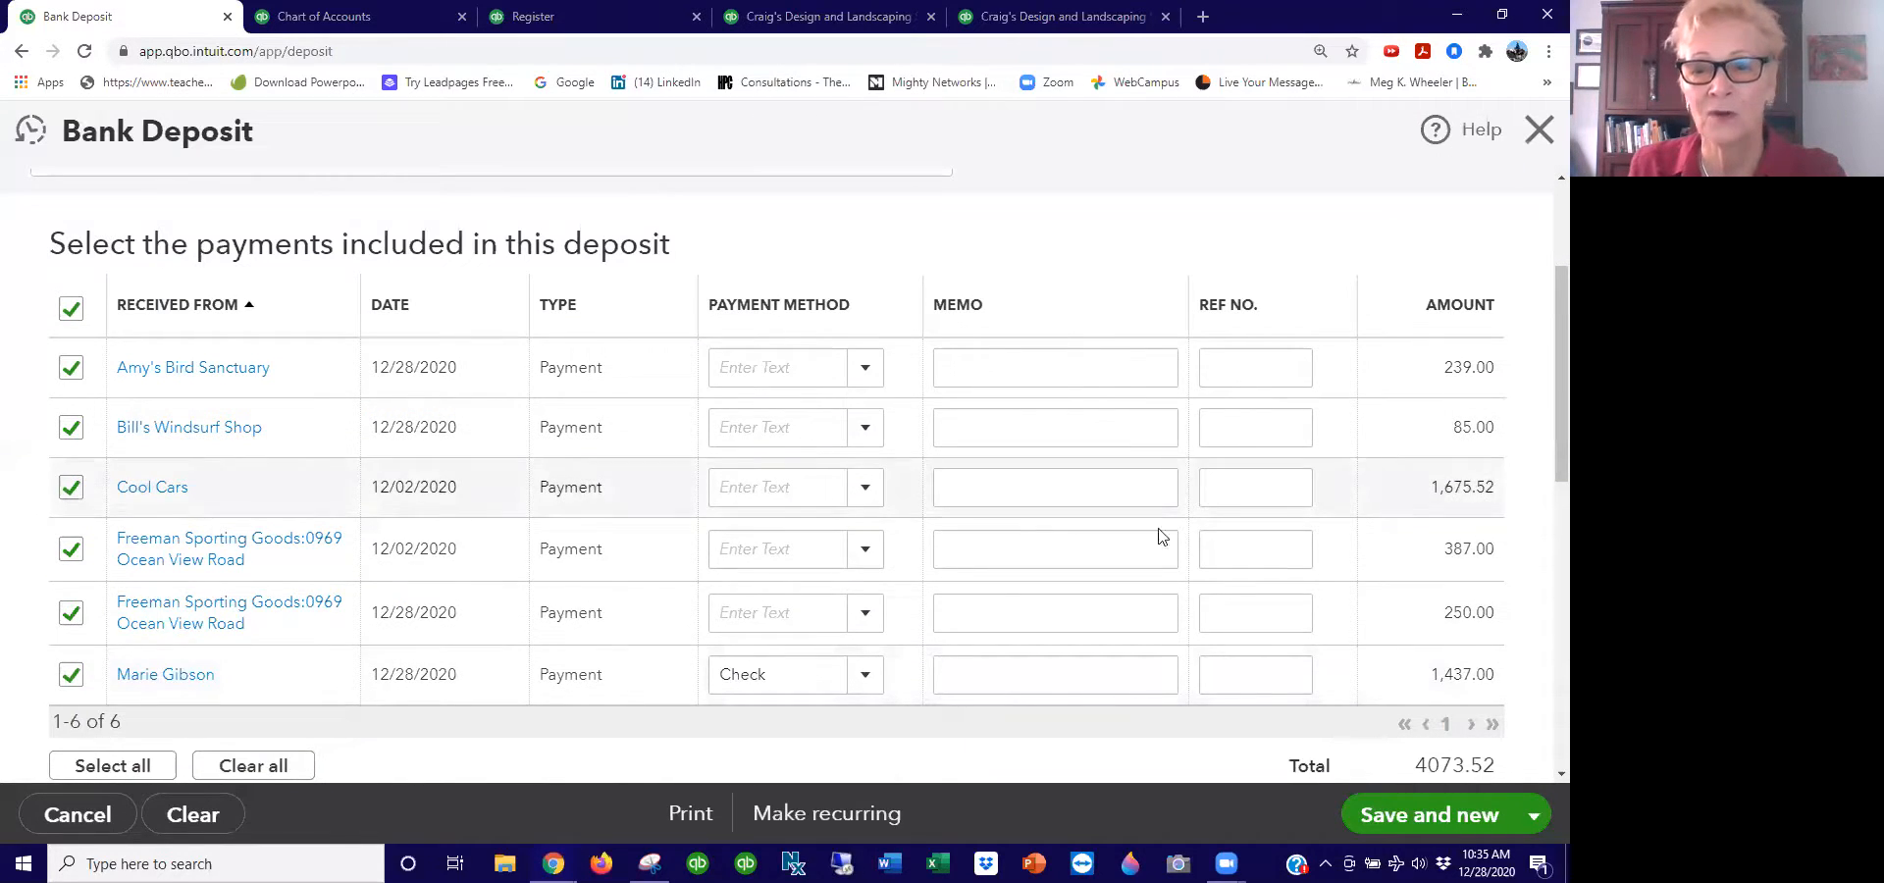
{"action": "left_click", "coordinate": [266, 684]}
{"action": "left_click", "coordinate": [1534, 816]}
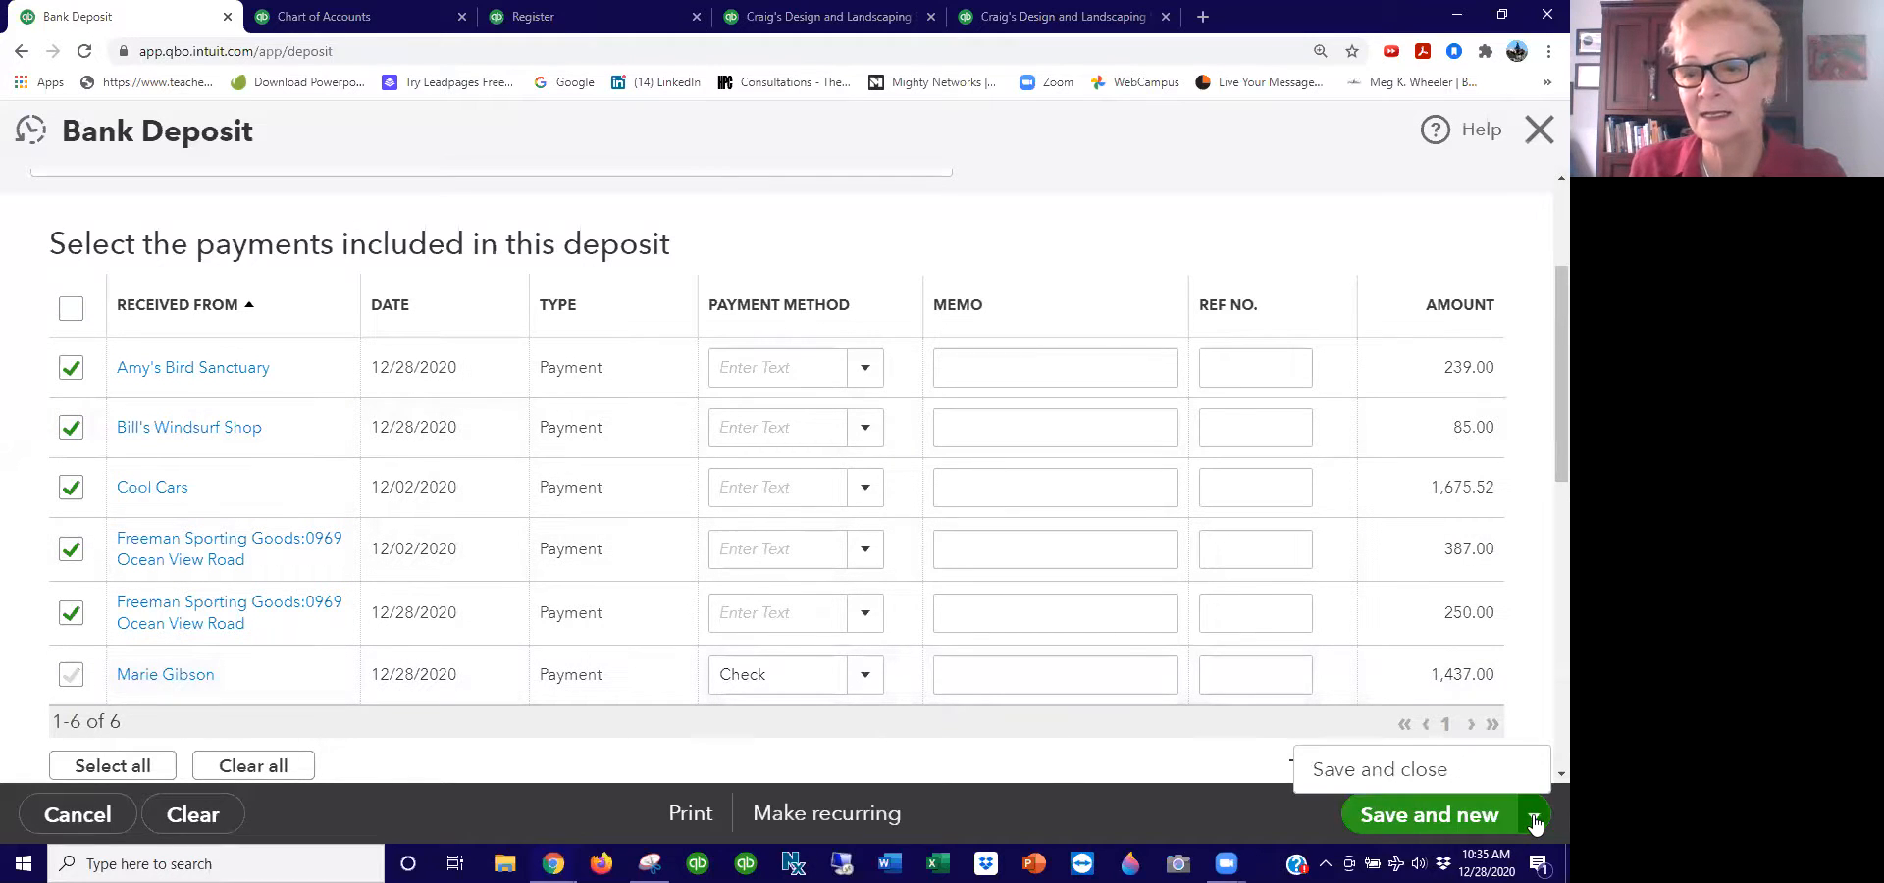
{"action": "left_click", "coordinate": [1447, 821]}
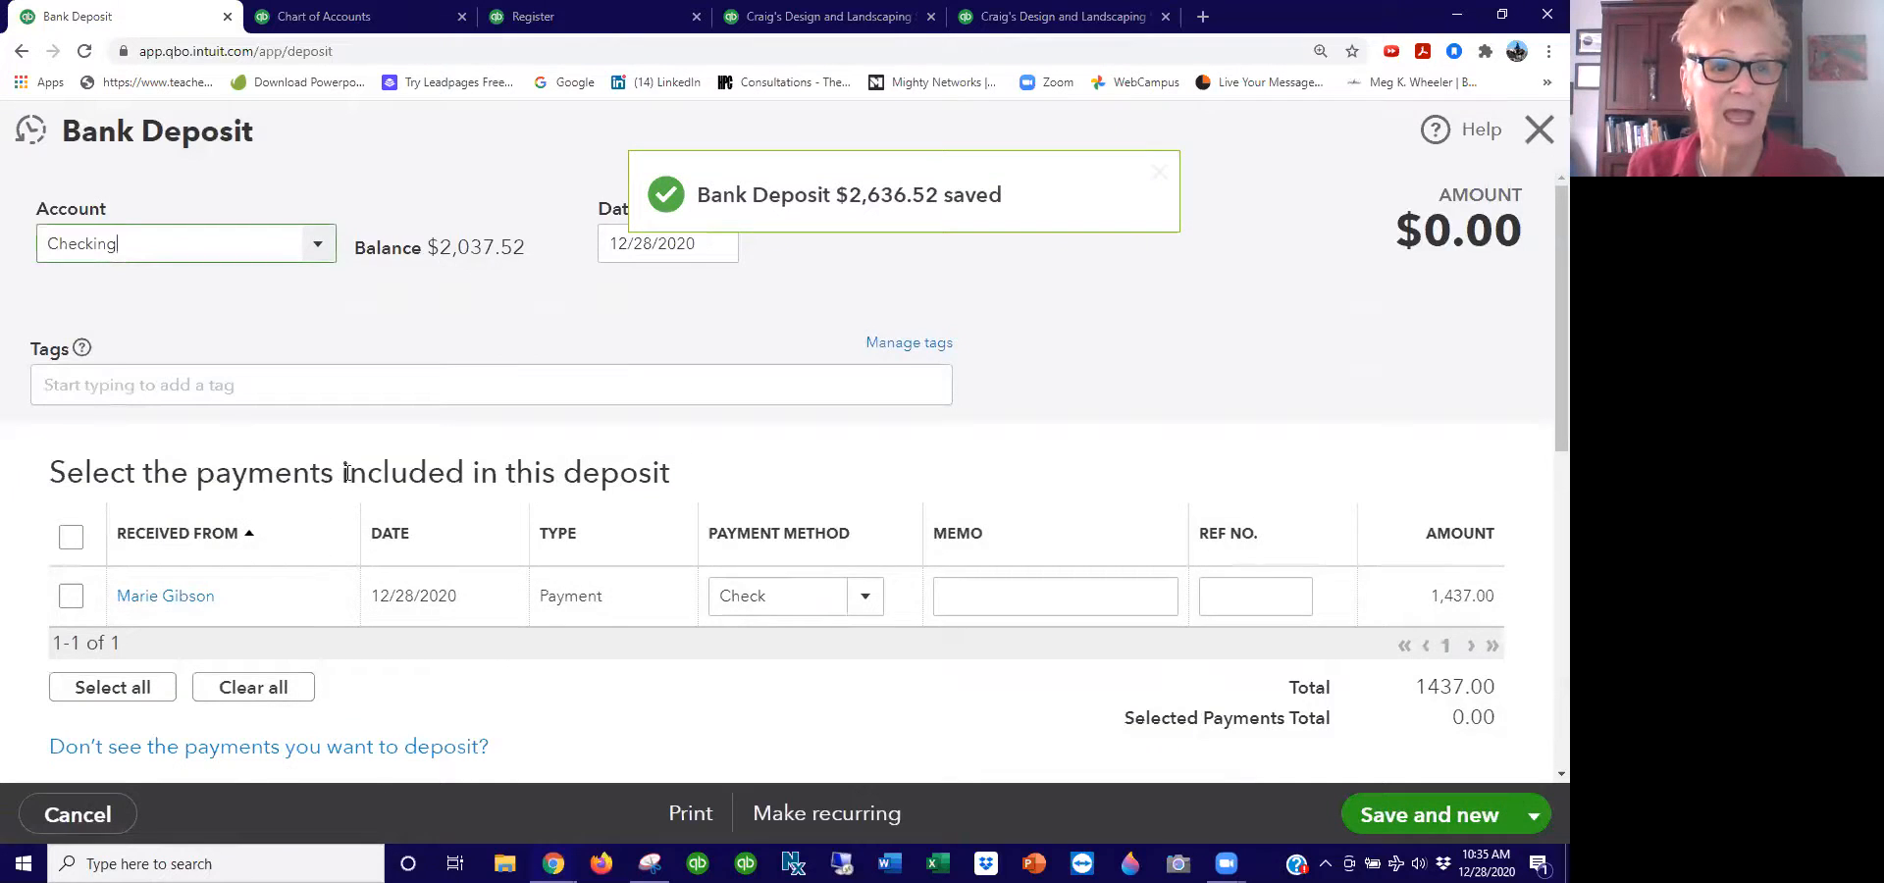
Step: Deposit the remaining $1,437.00 check payment into Savings and save and close
{"action": "scroll", "coordinate": [348, 473], "scroll_direction": "down", "scroll_amount": 3}
{"action": "left_click", "coordinate": [70, 367]}
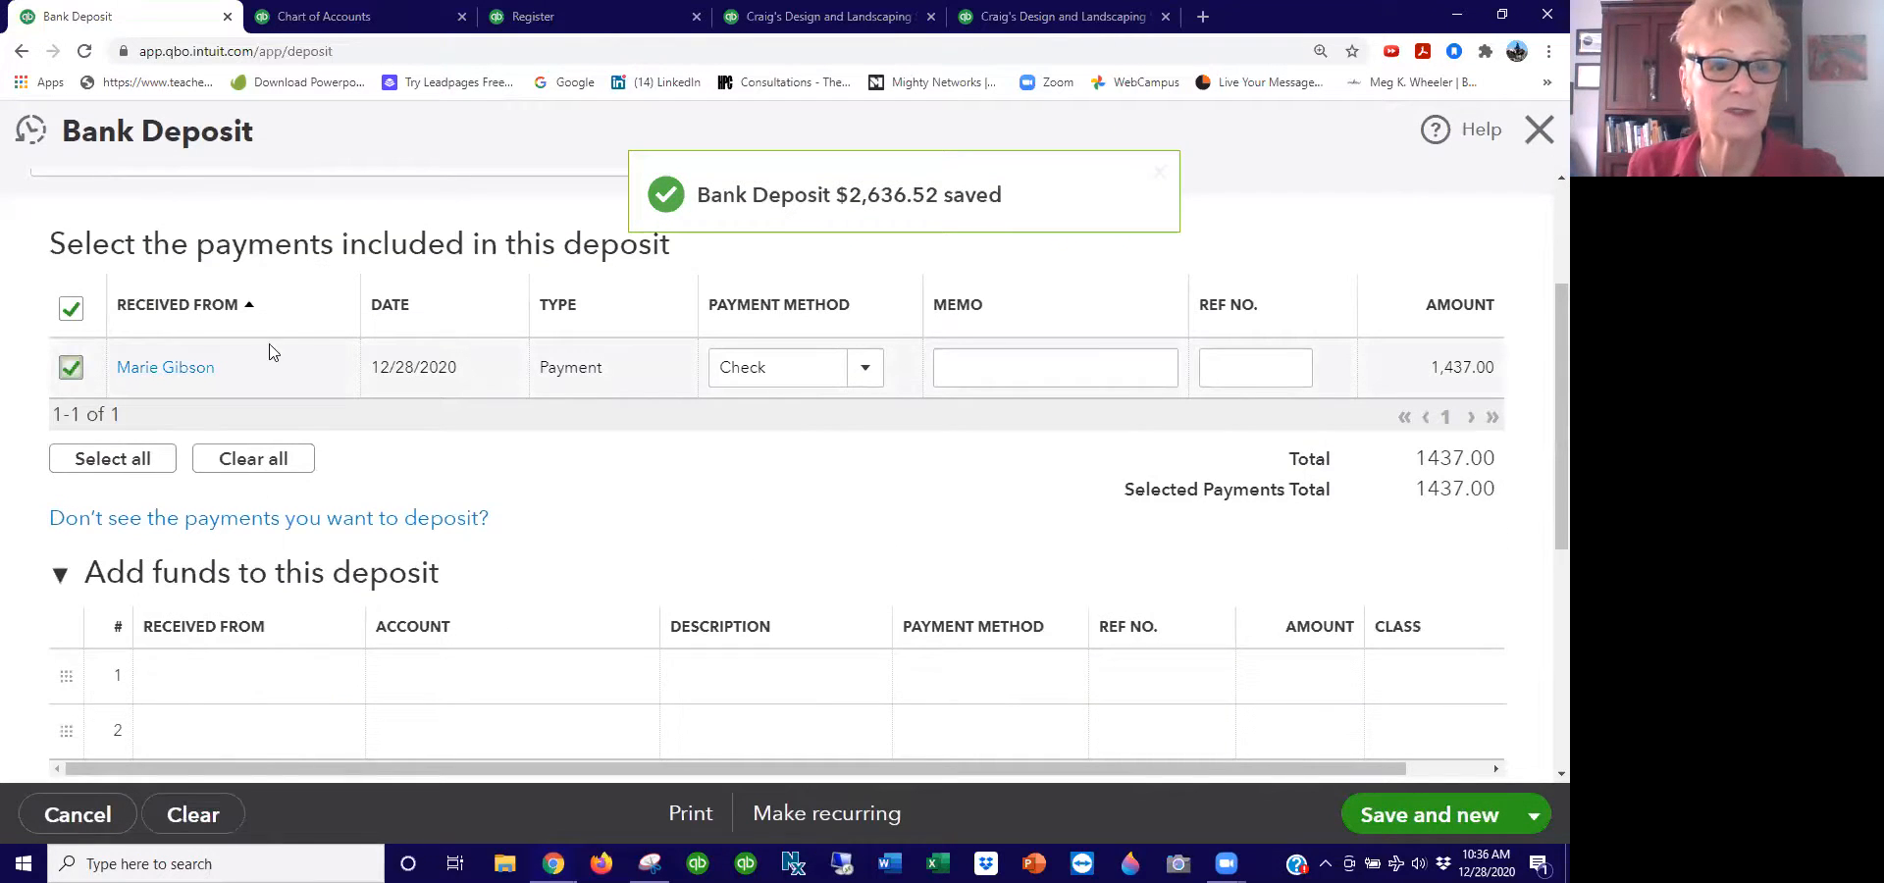
{"action": "scroll", "coordinate": [284, 343], "scroll_direction": "up", "scroll_amount": 3}
{"action": "left_click", "coordinate": [316, 248]}
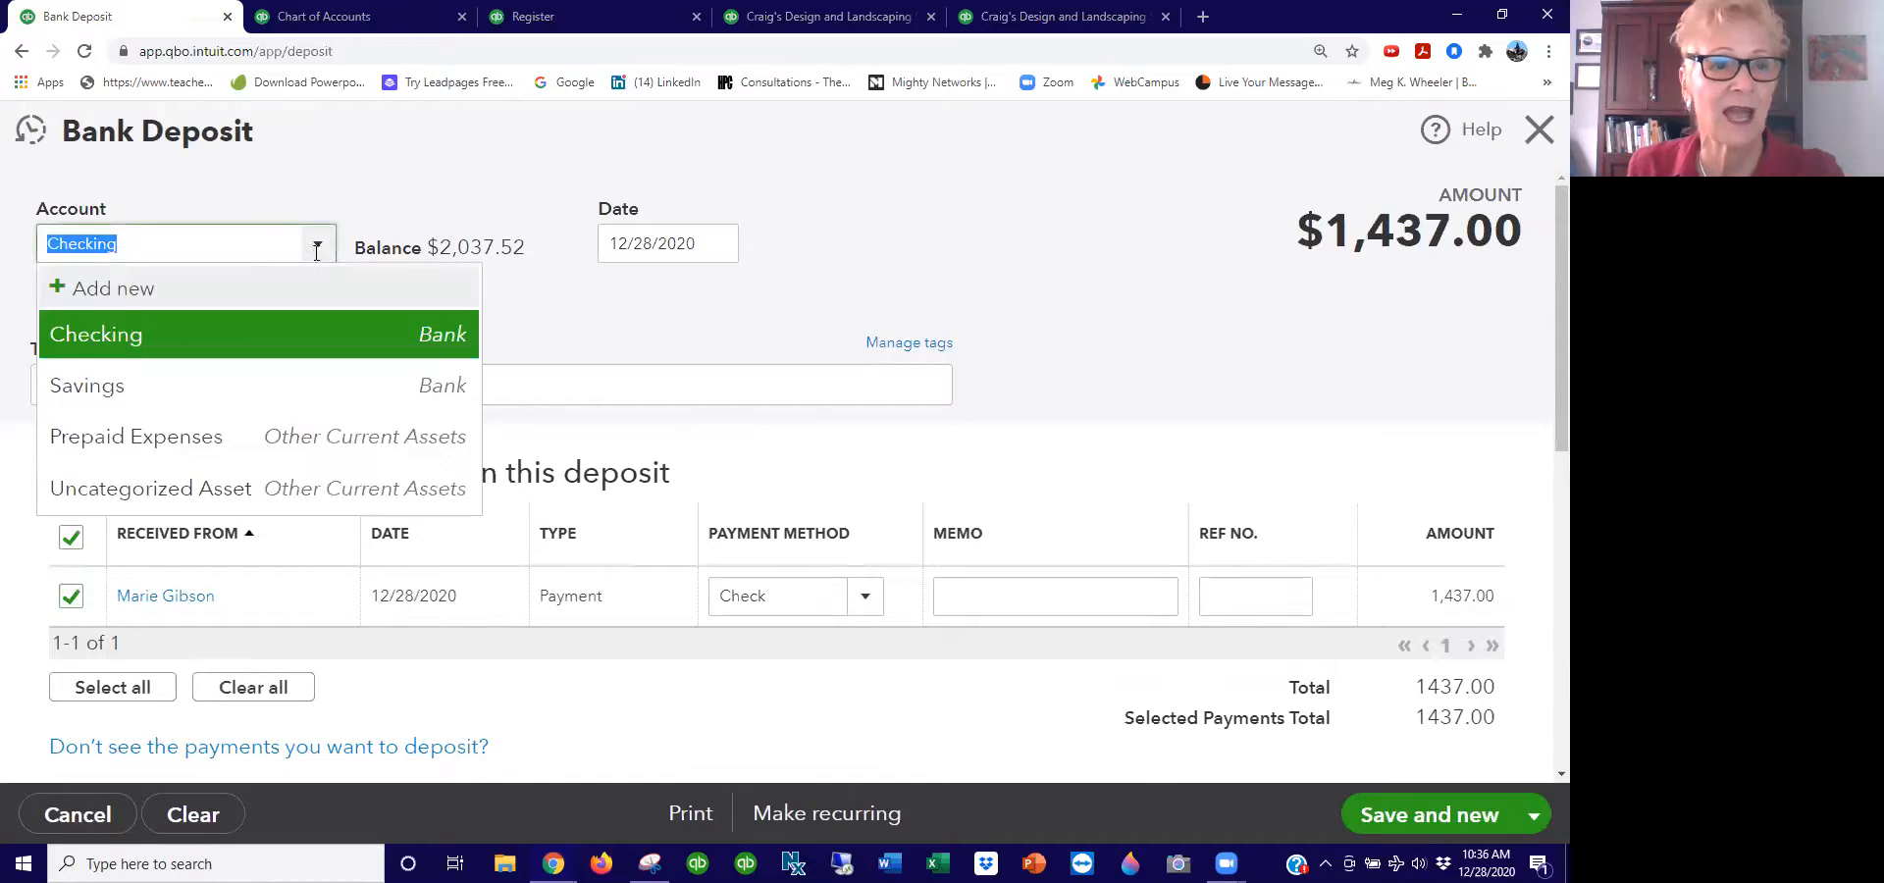
{"action": "left_click", "coordinate": [109, 385]}
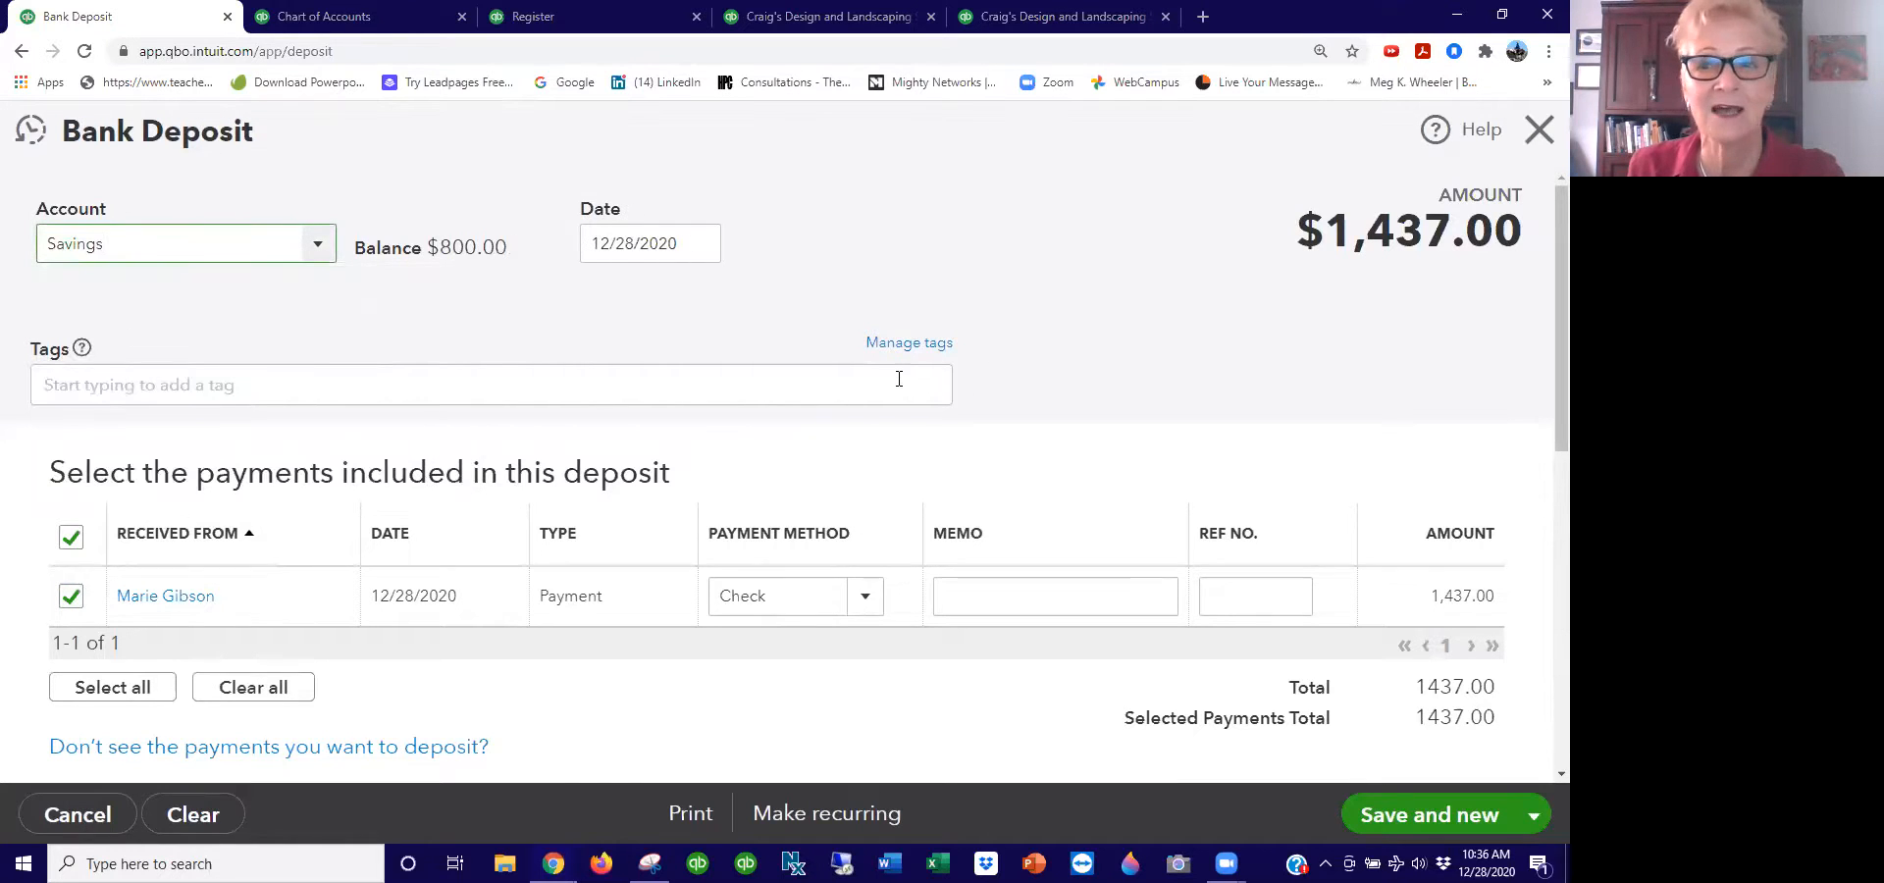
{"action": "scroll", "coordinate": [897, 383], "scroll_direction": "down", "scroll_amount": 5}
{"action": "scroll", "coordinate": [1081, 459], "scroll_direction": "down", "scroll_amount": 2}
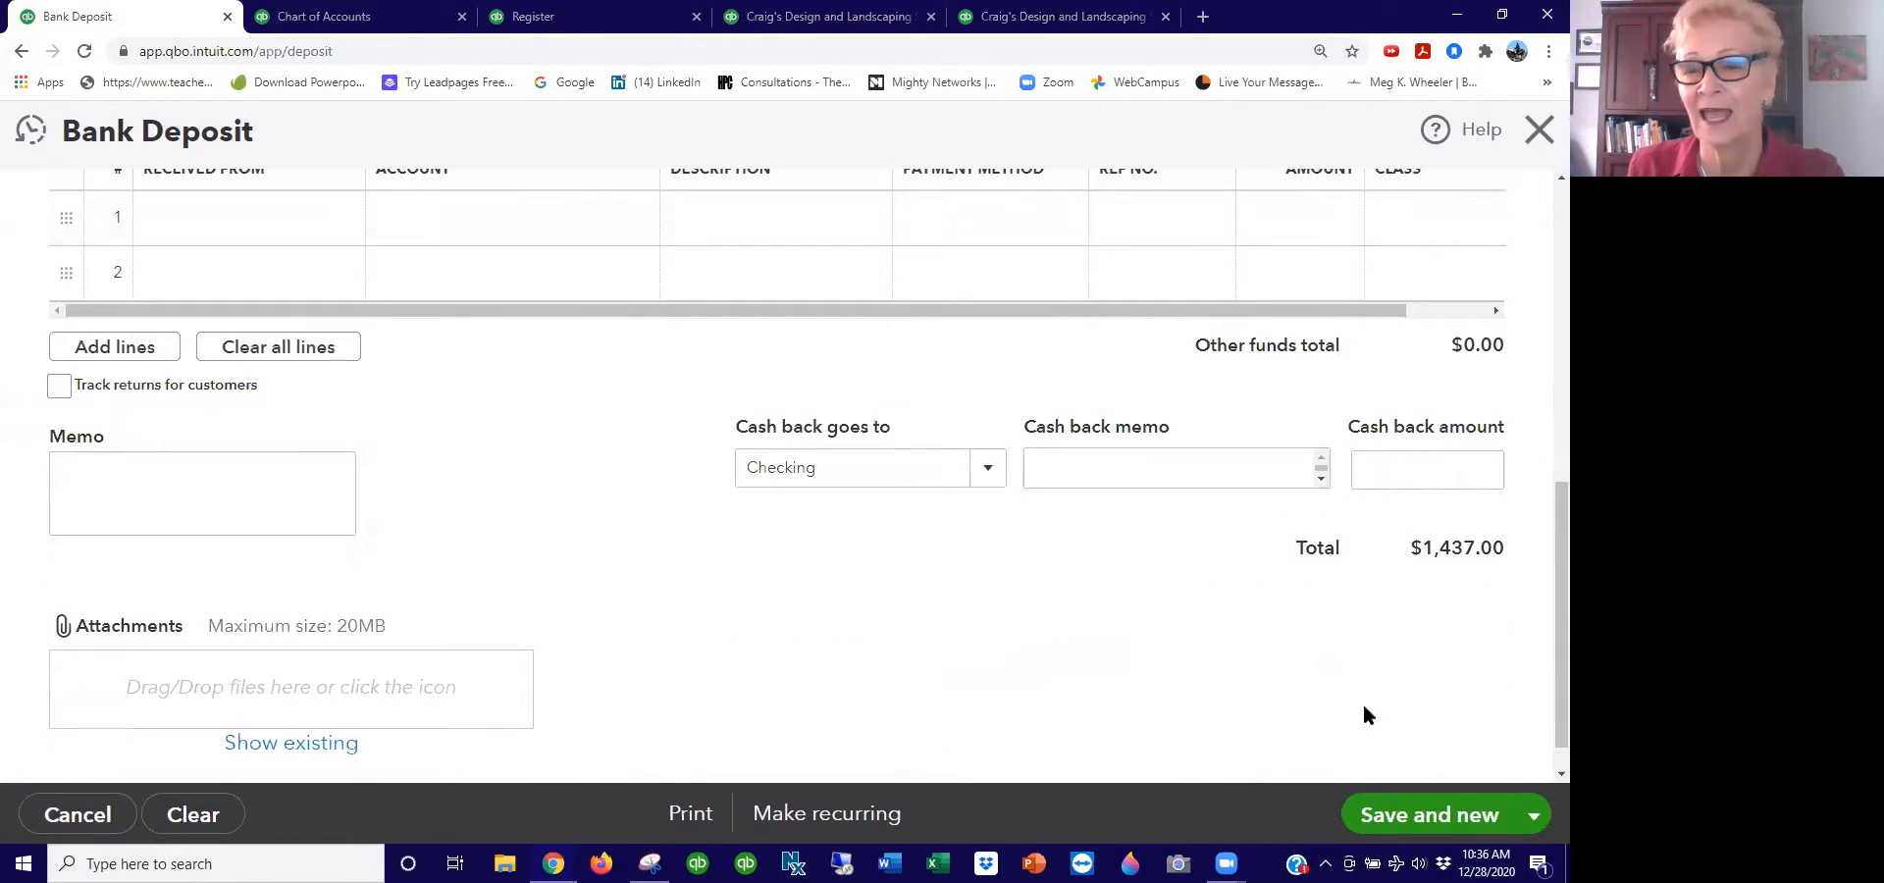
{"action": "left_click", "coordinate": [1533, 815]}
{"action": "left_click", "coordinate": [1383, 770]}
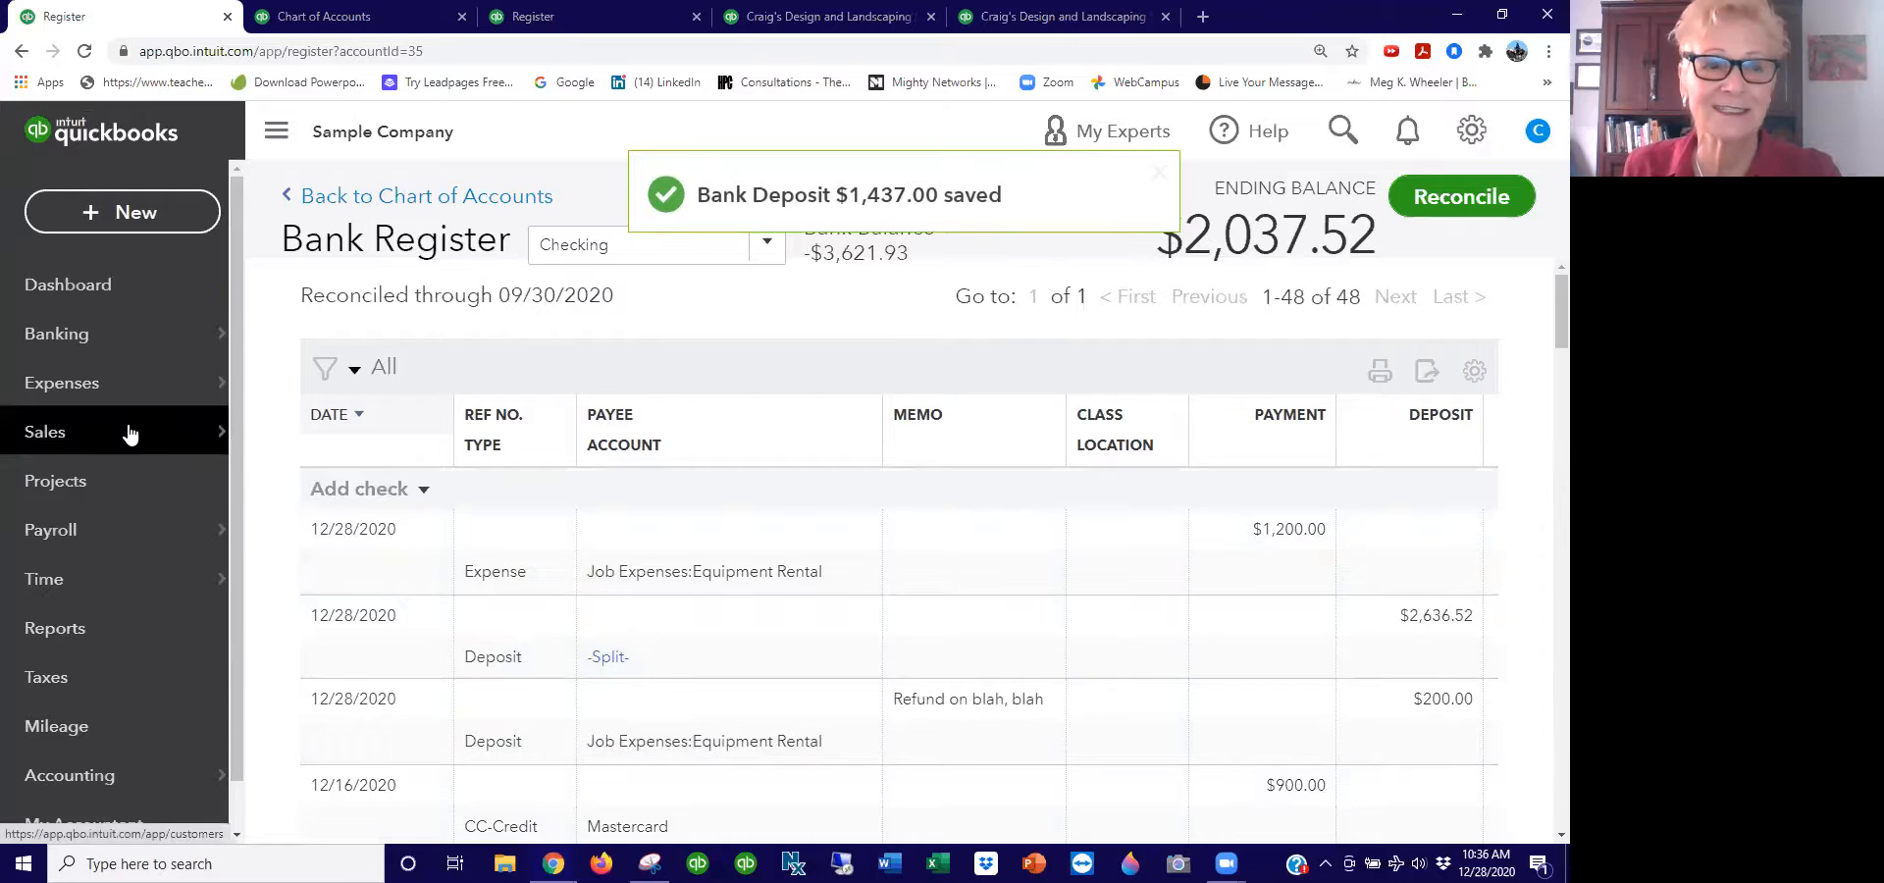
Step: Look over the Sales invoices overview, then go to the Reports page
{"action": "mouse_move", "coordinate": [126, 430]}
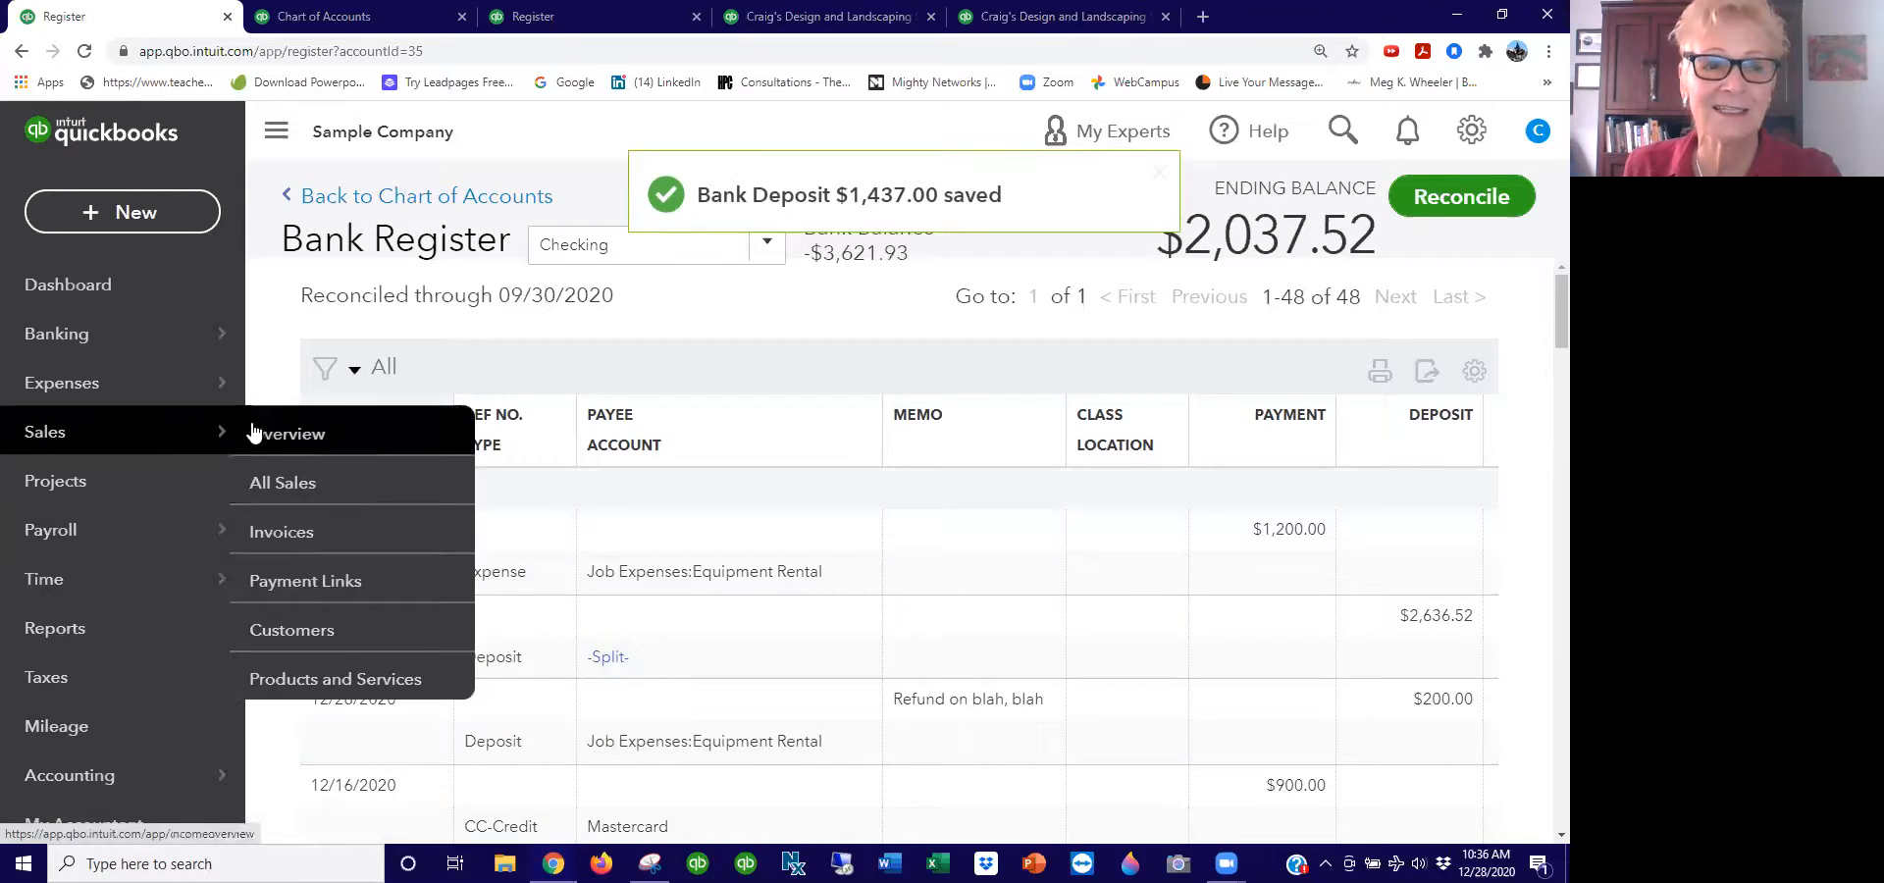
{"action": "left_click", "coordinate": [304, 532]}
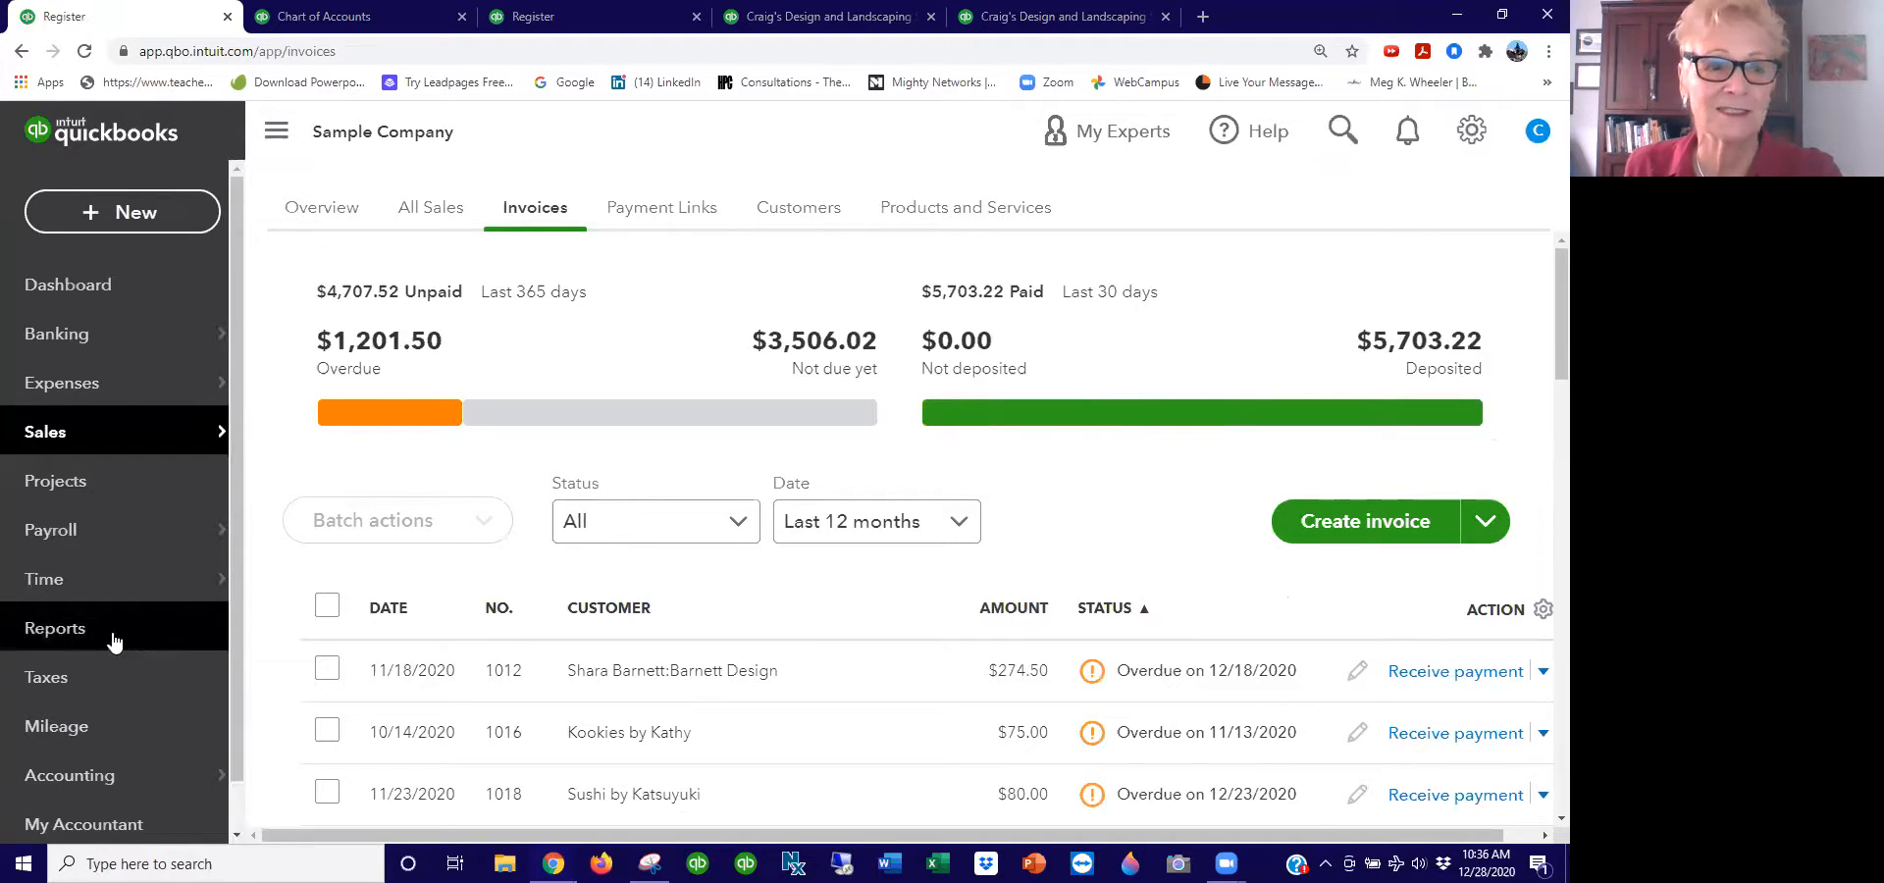
{"action": "left_click", "coordinate": [588, 13]}
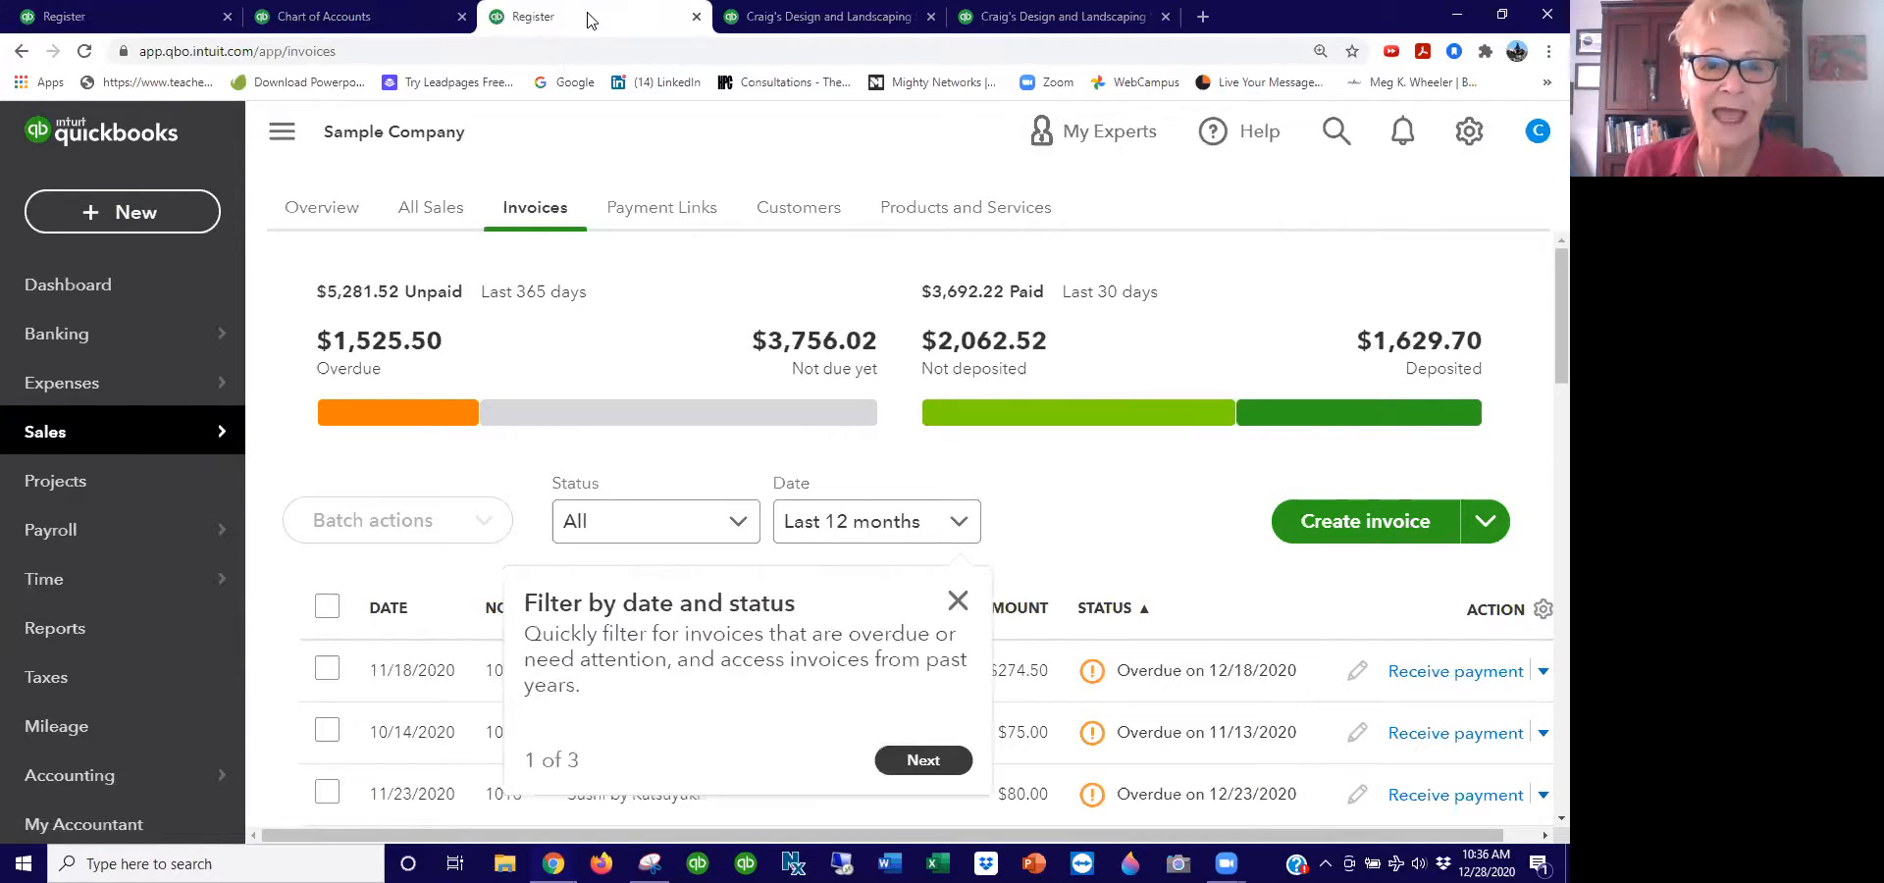
{"action": "left_click", "coordinate": [802, 18]}
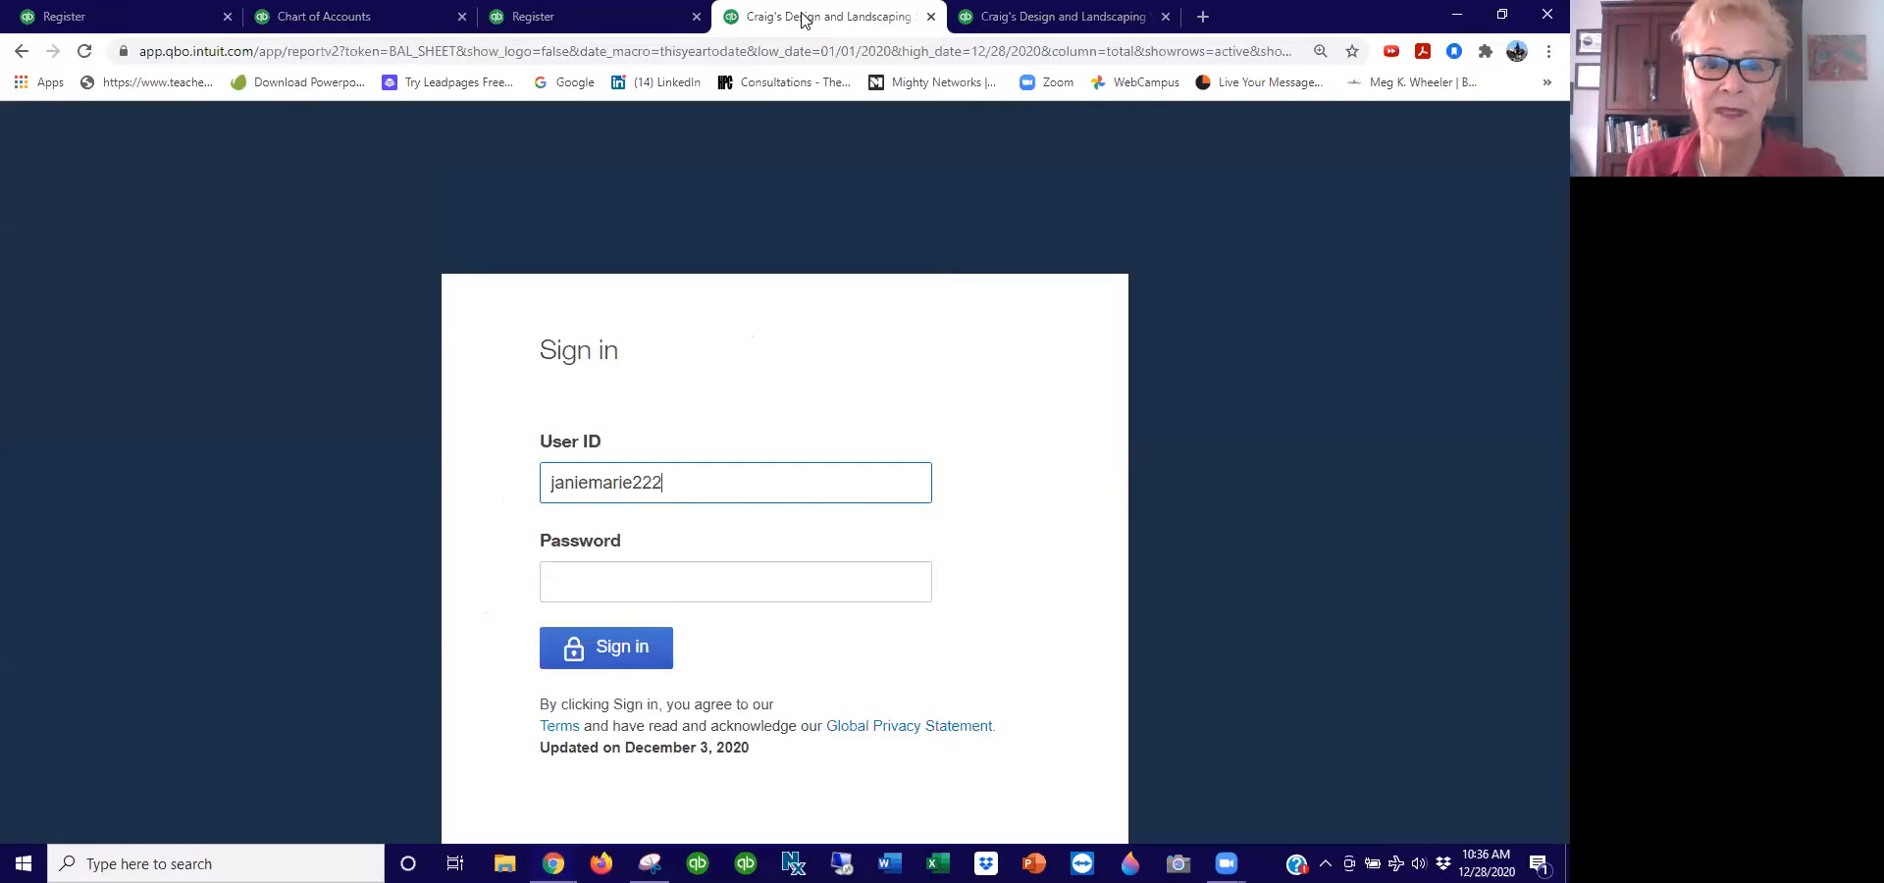
{"action": "left_click", "coordinate": [608, 16]}
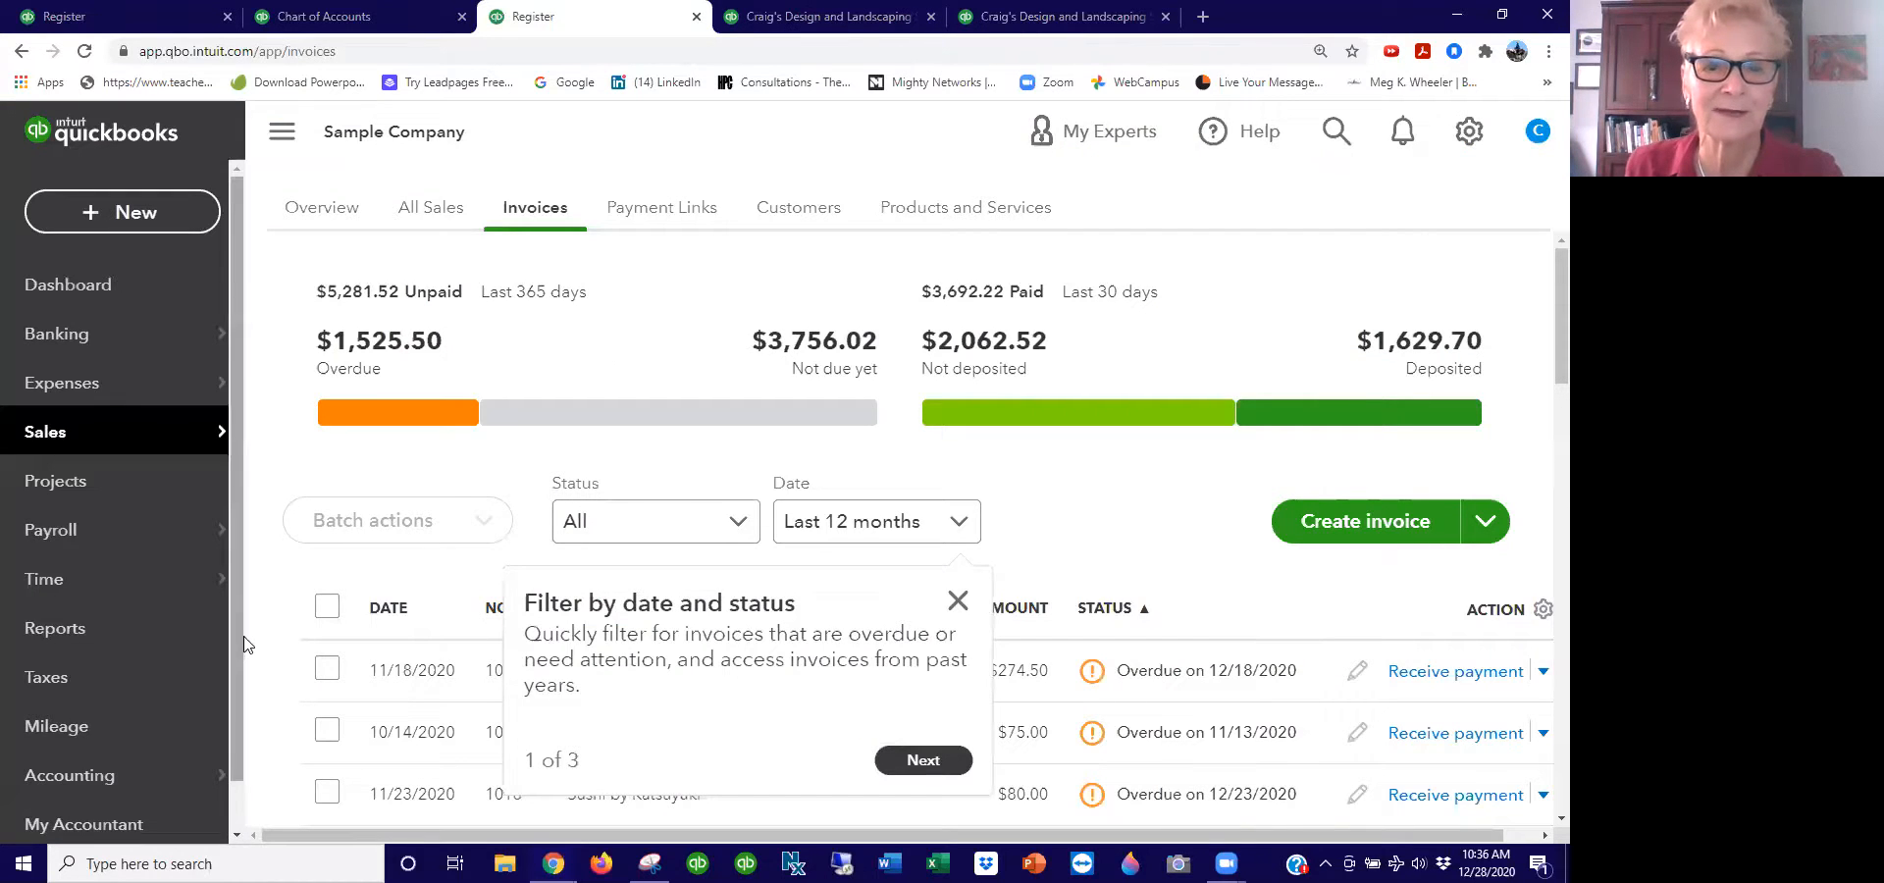
{"action": "left_click", "coordinate": [78, 635]}
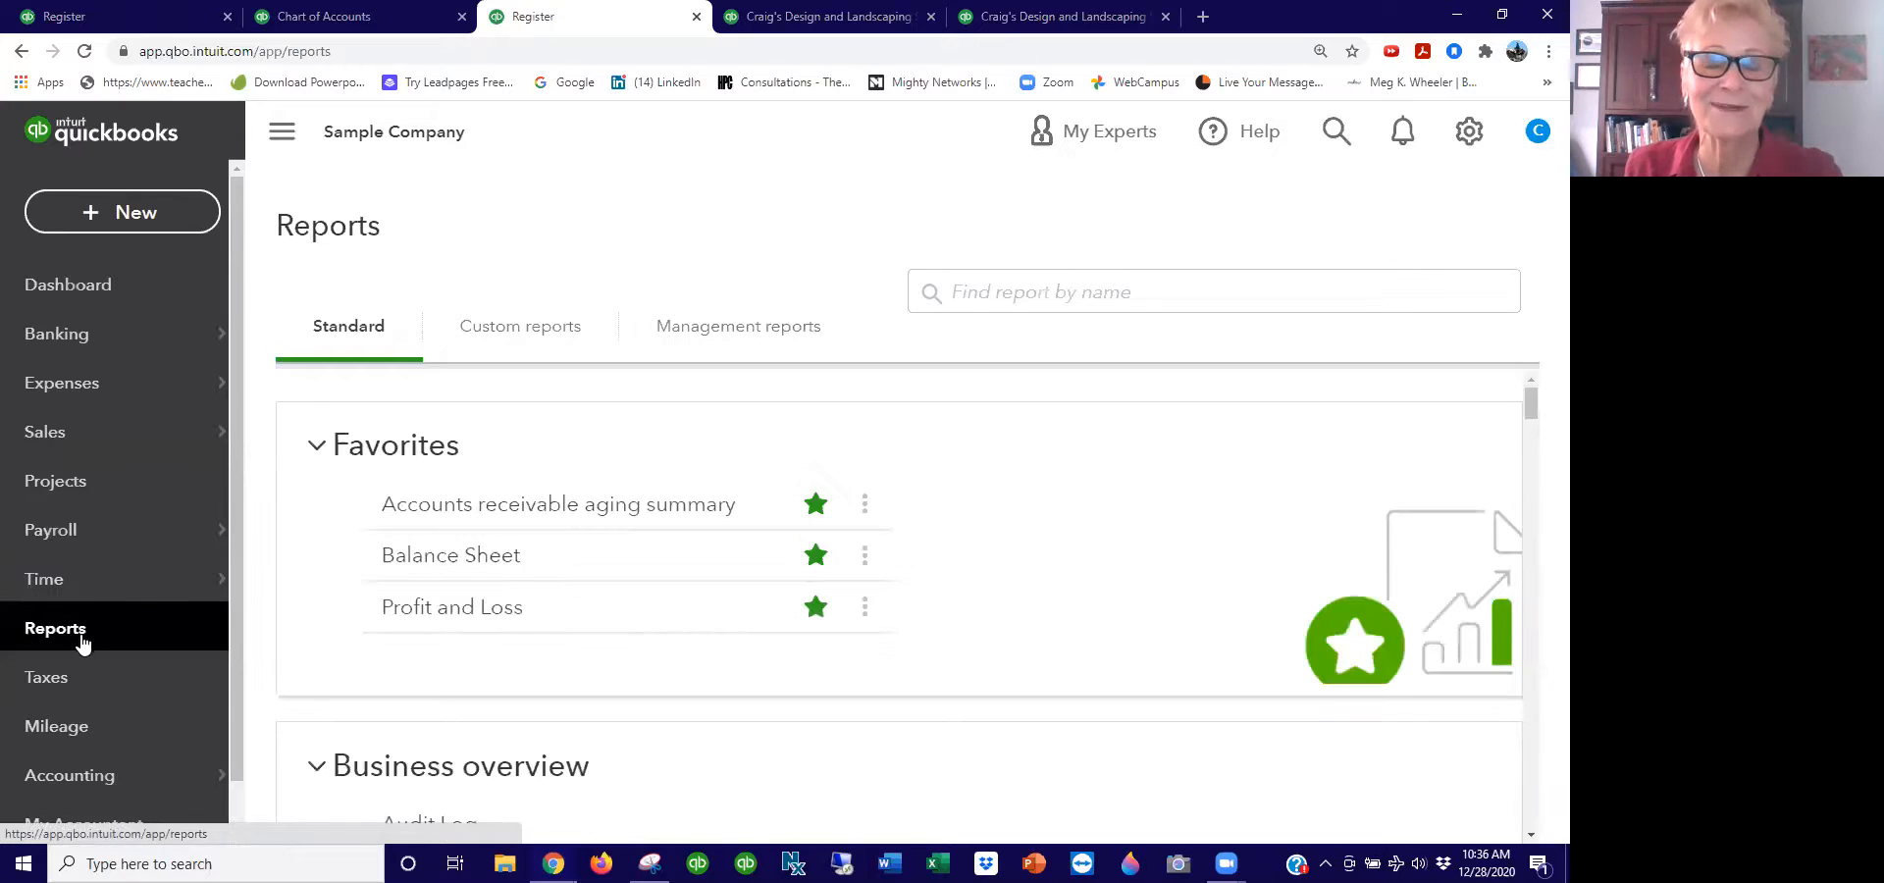
Step: Review the Profit and Loss and Balance Sheet reports, returning to the report list
{"action": "left_click", "coordinate": [459, 608]}
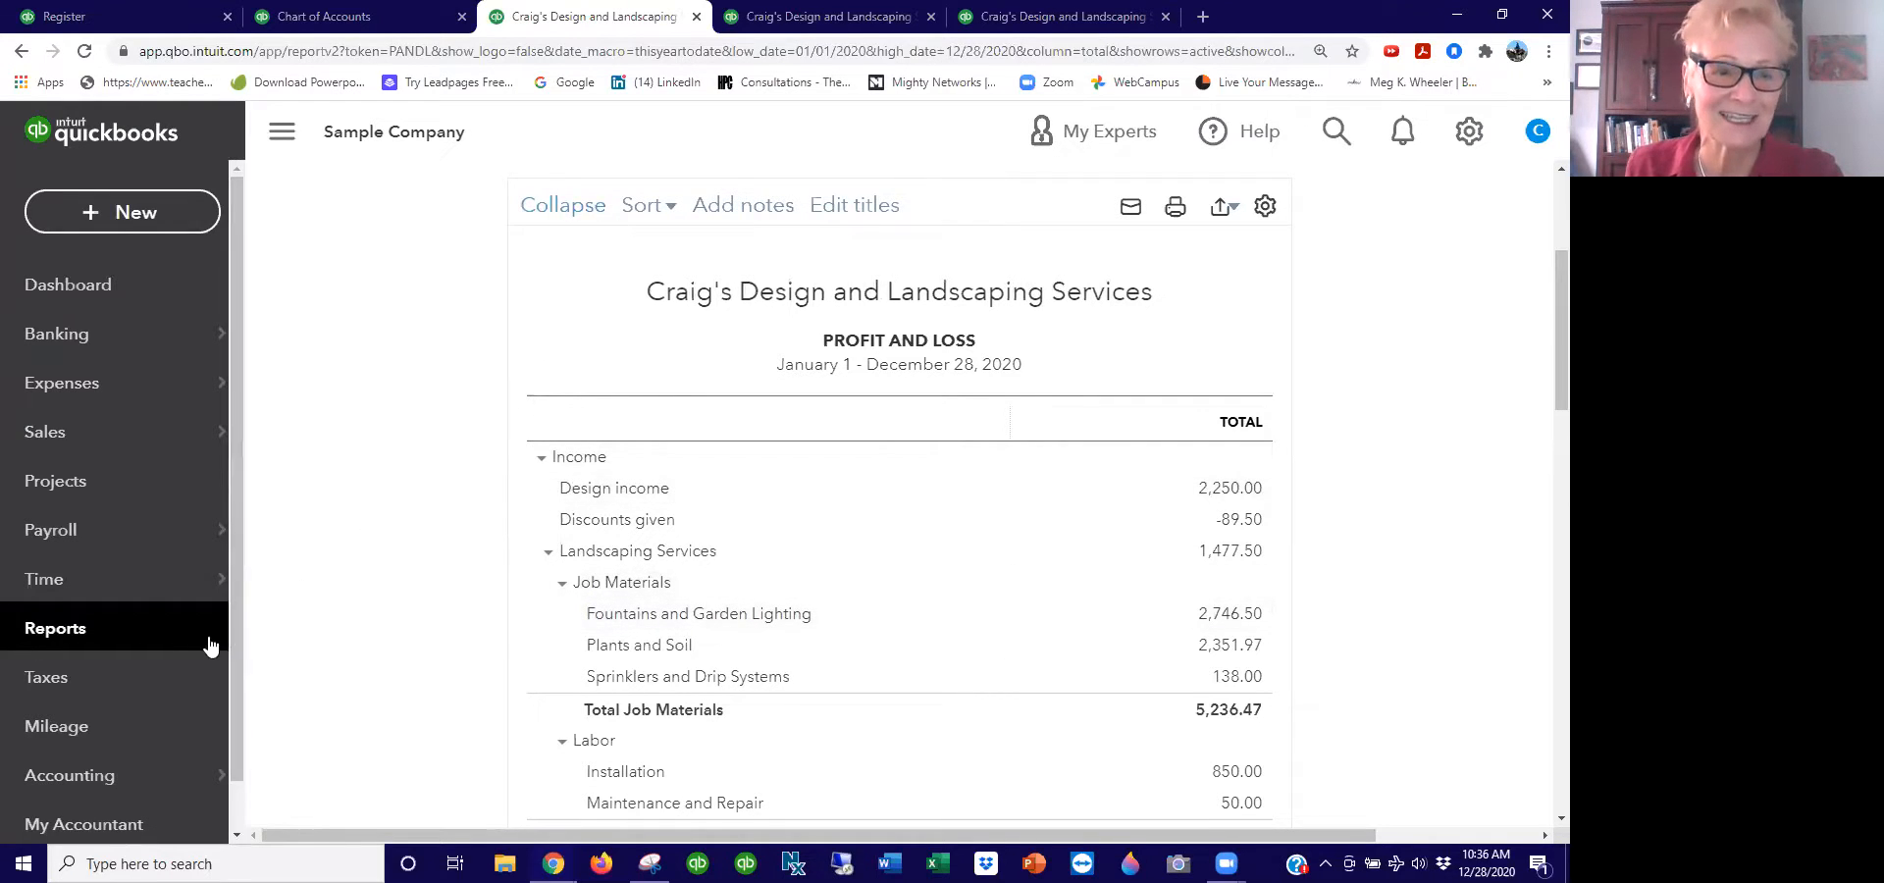
{"action": "scroll", "coordinate": [471, 471], "scroll_direction": "up", "scroll_amount": 3}
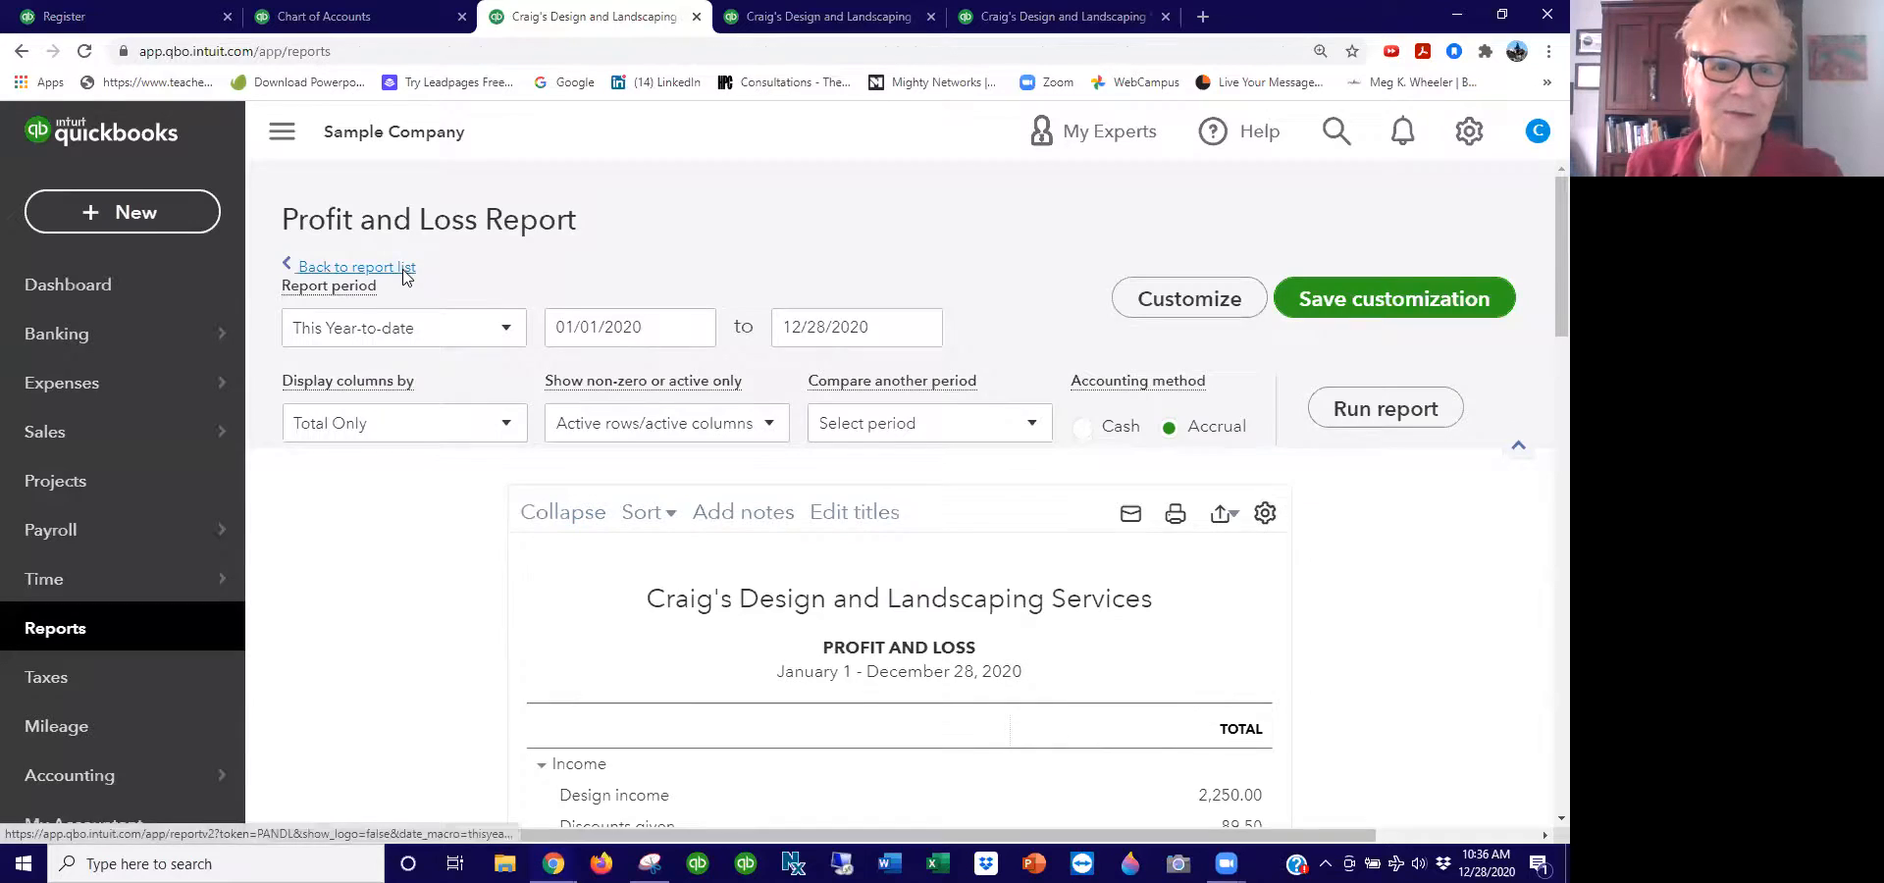
{"action": "left_click", "coordinate": [403, 269]}
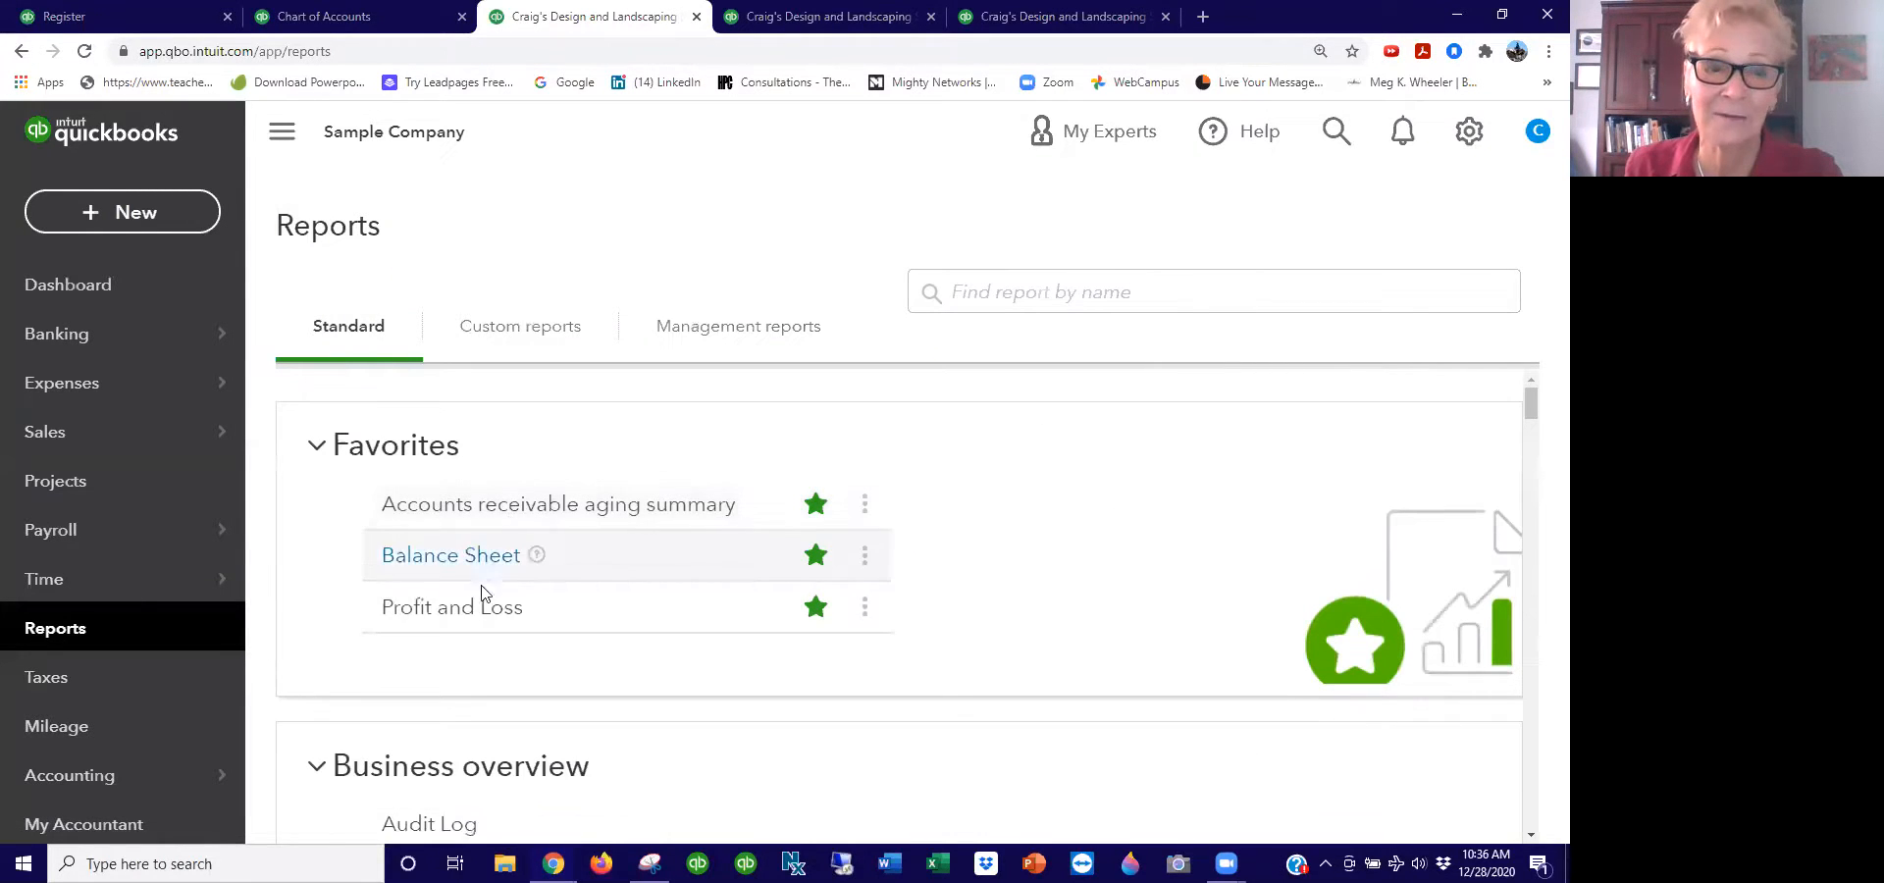
{"action": "left_click", "coordinate": [484, 562]}
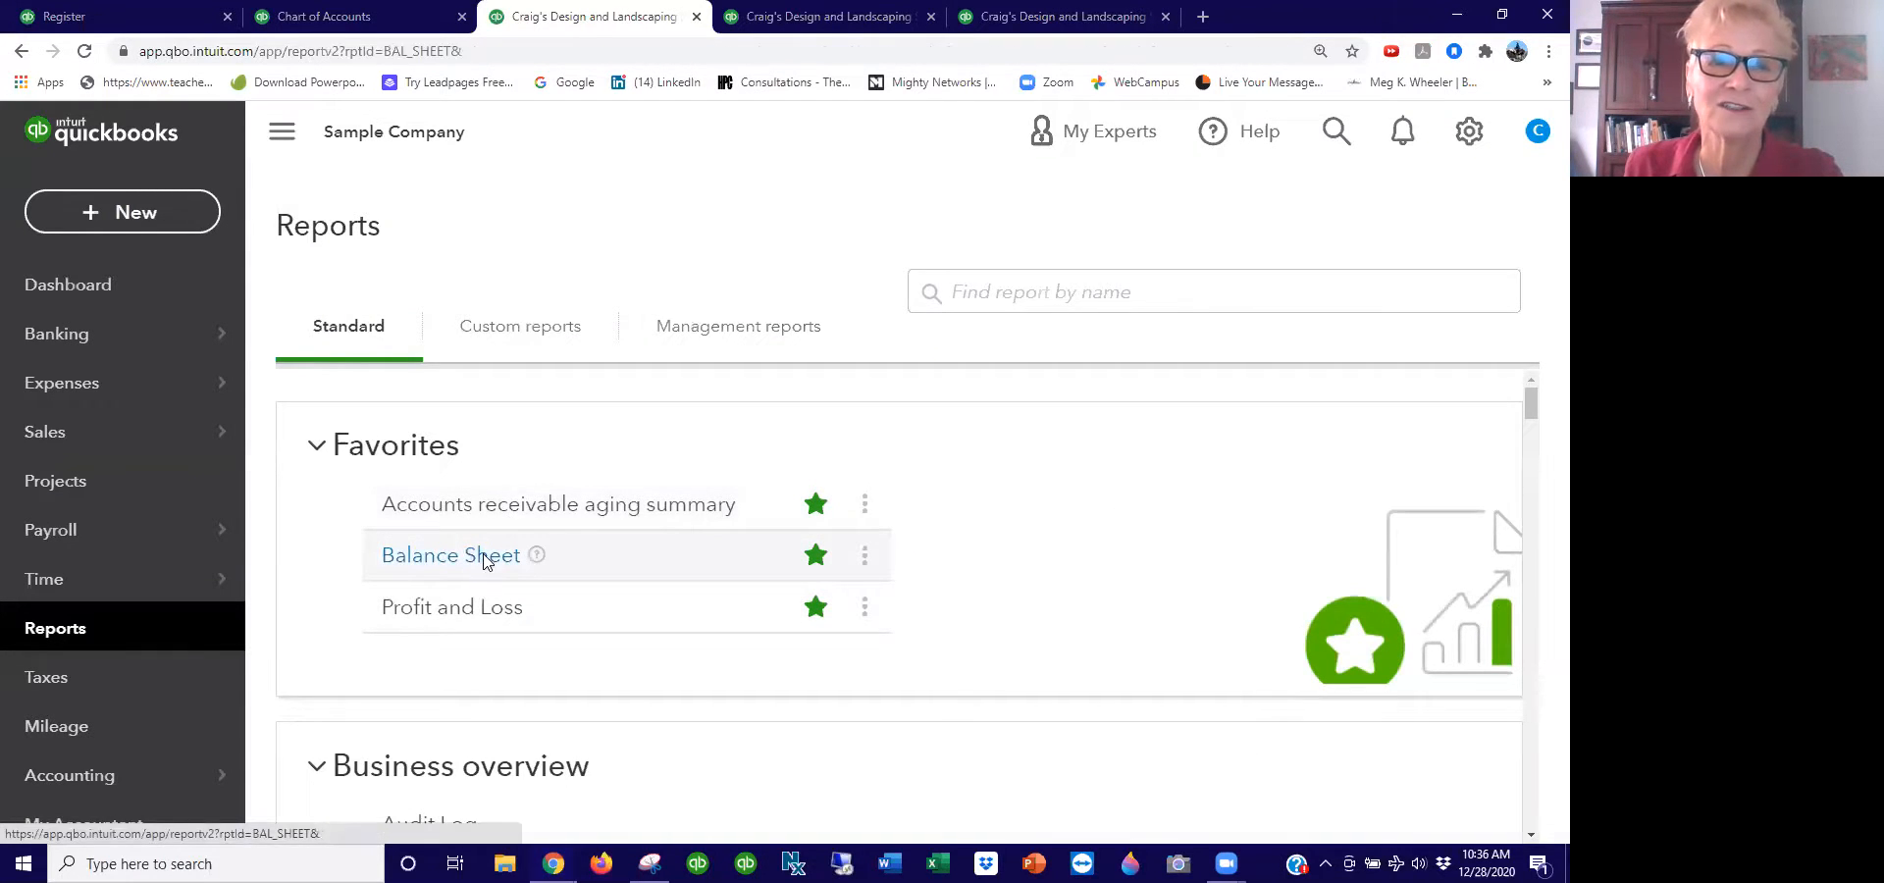
{"action": "scroll", "coordinate": [500, 520], "scroll_direction": "down", "scroll_amount": 3}
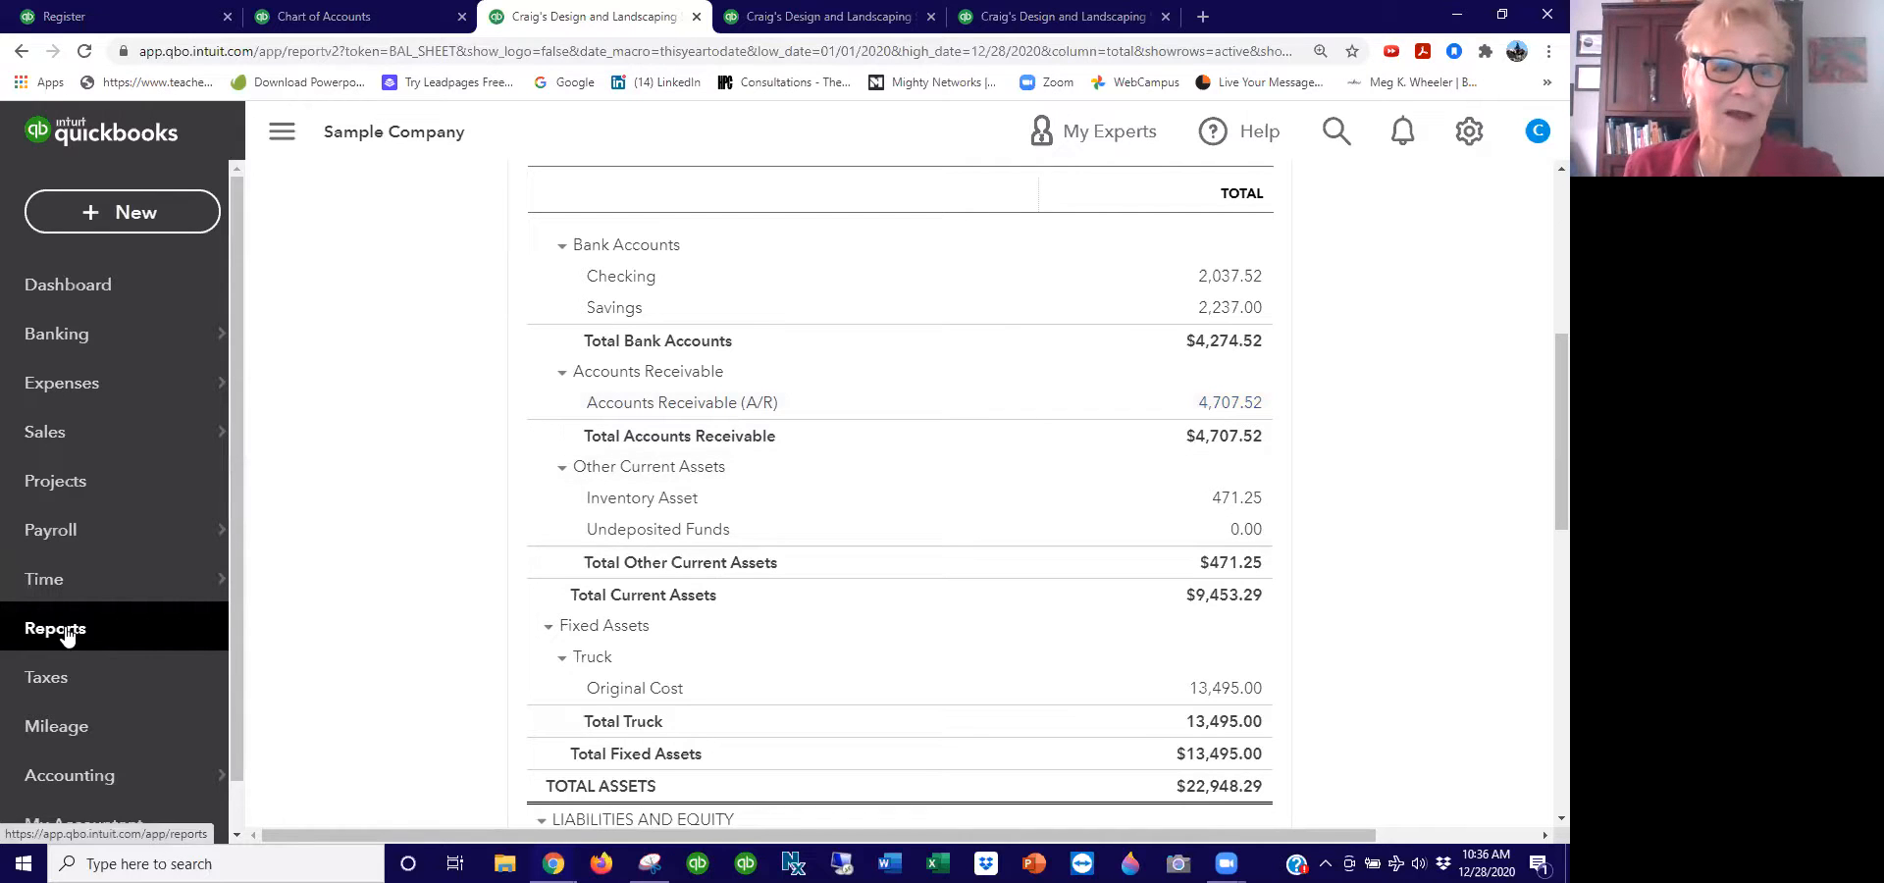
{"action": "scroll", "coordinate": [333, 569], "scroll_direction": "up", "scroll_amount": 10}
{"action": "left_click", "coordinate": [365, 267]}
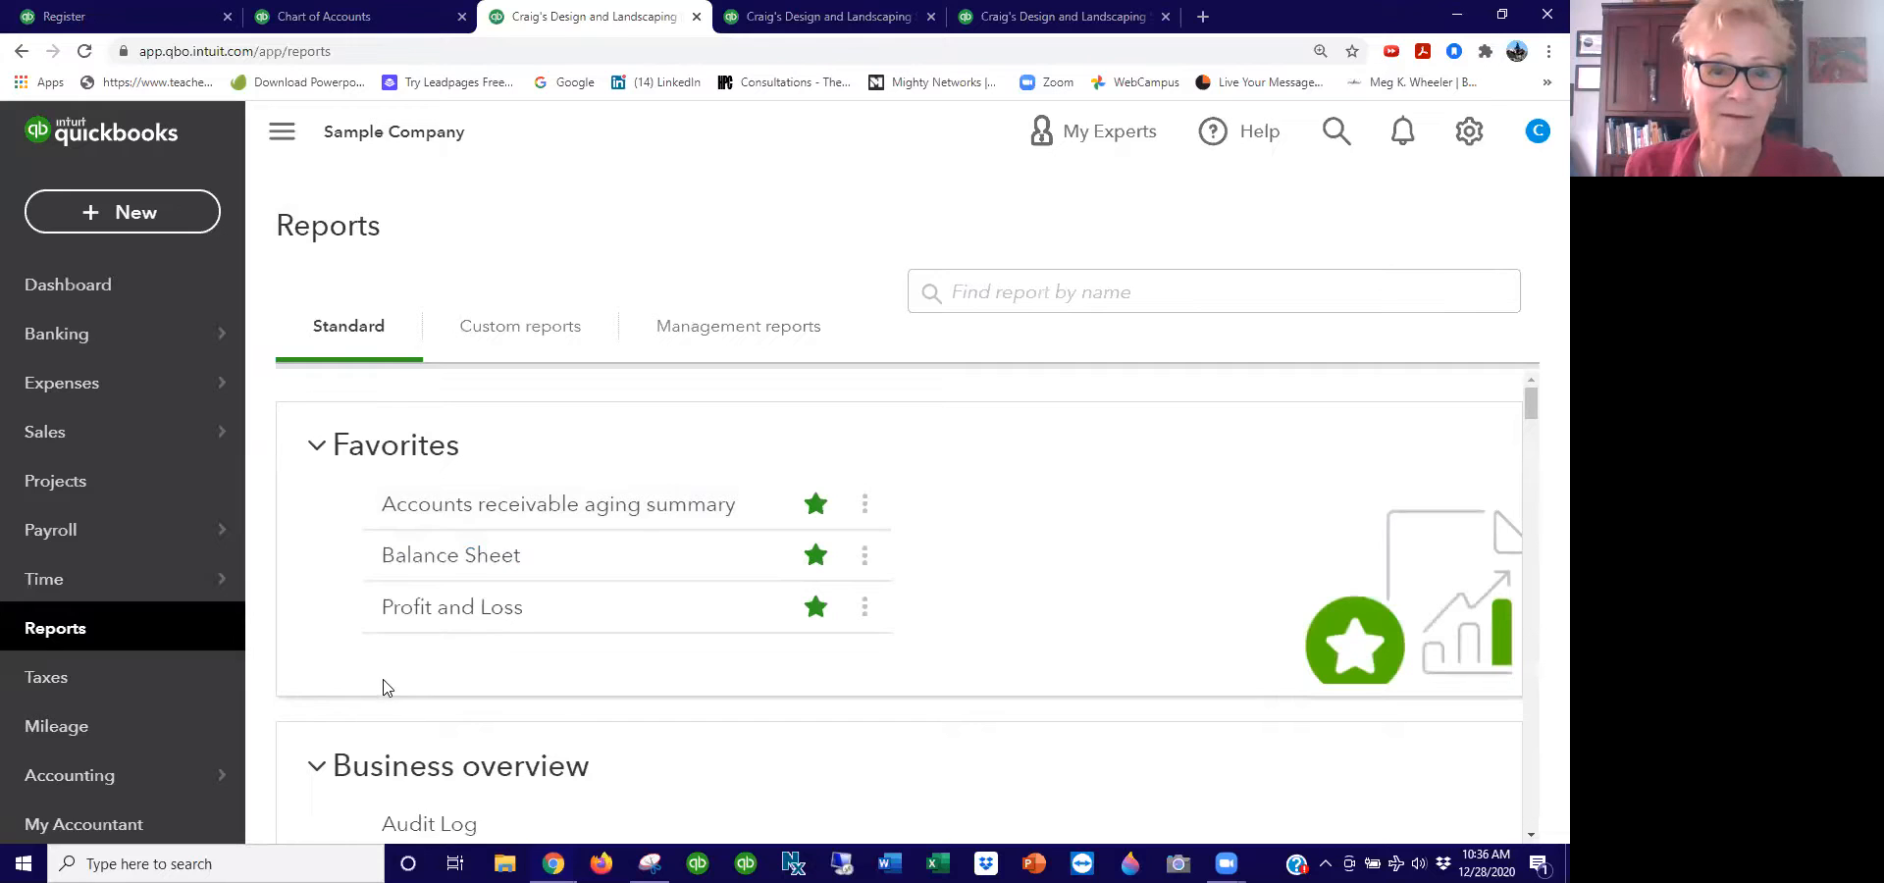
Step: Open the A/R Aging Summary as of 12/28/2020, showing $4,707.52 outstanding
{"action": "left_click", "coordinate": [508, 504]}
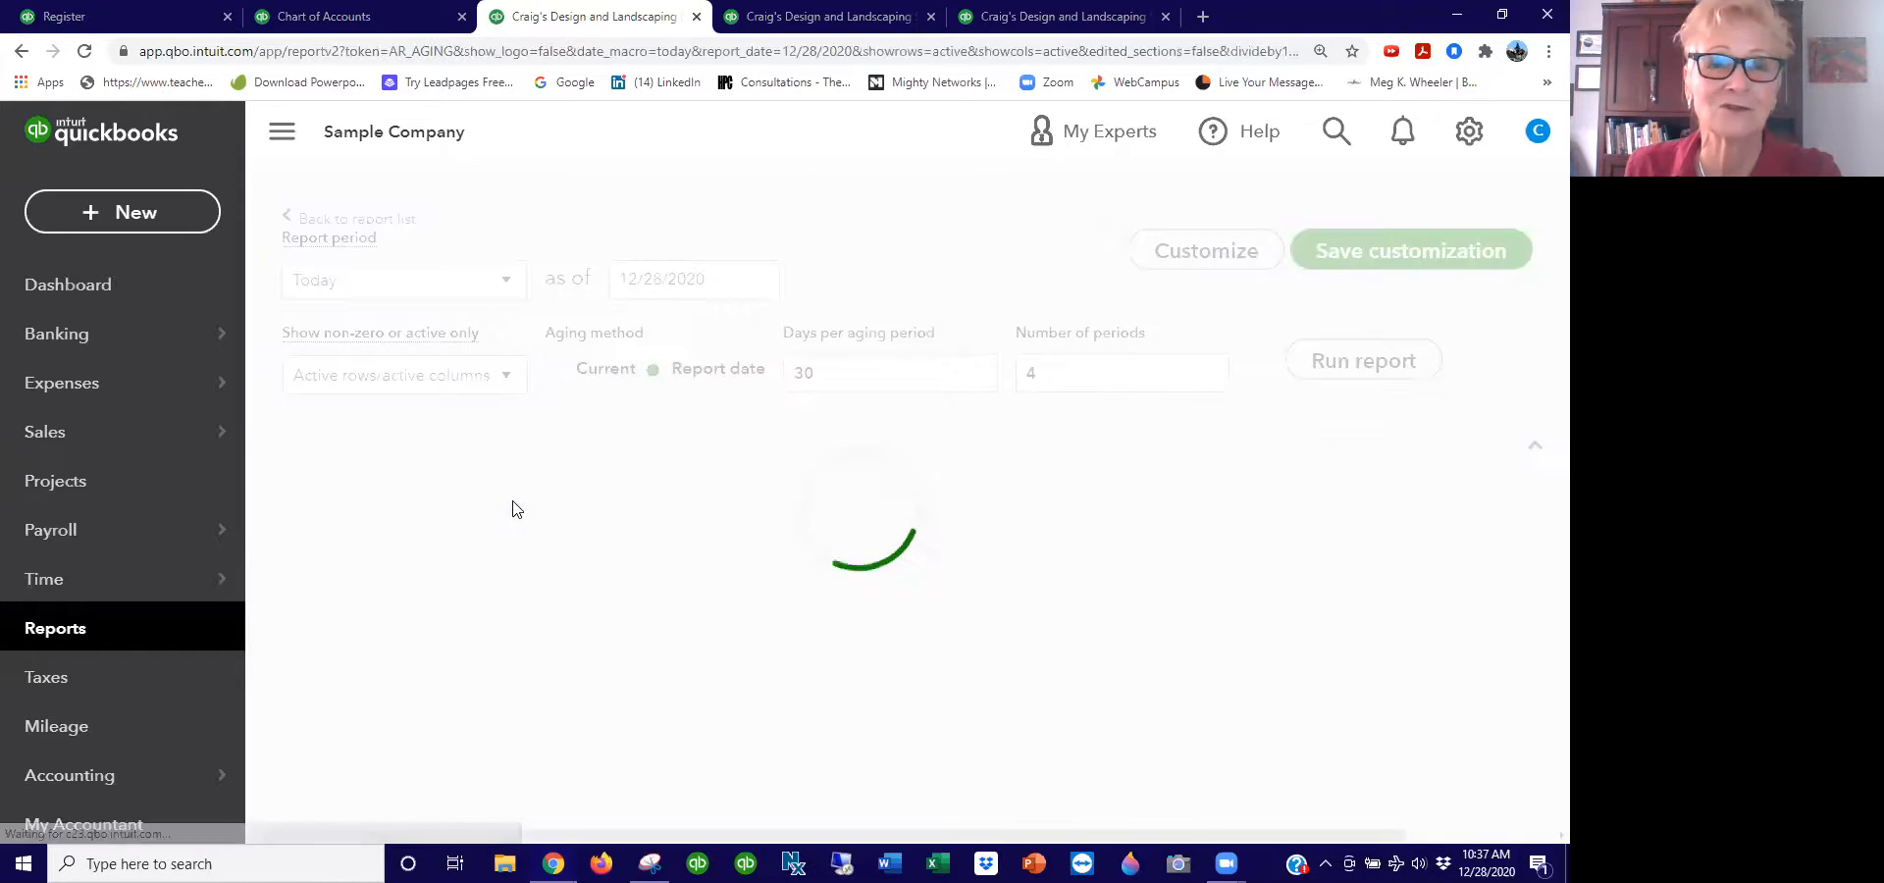
{"action": "scroll", "coordinate": [406, 563], "scroll_direction": "down", "scroll_amount": 5}
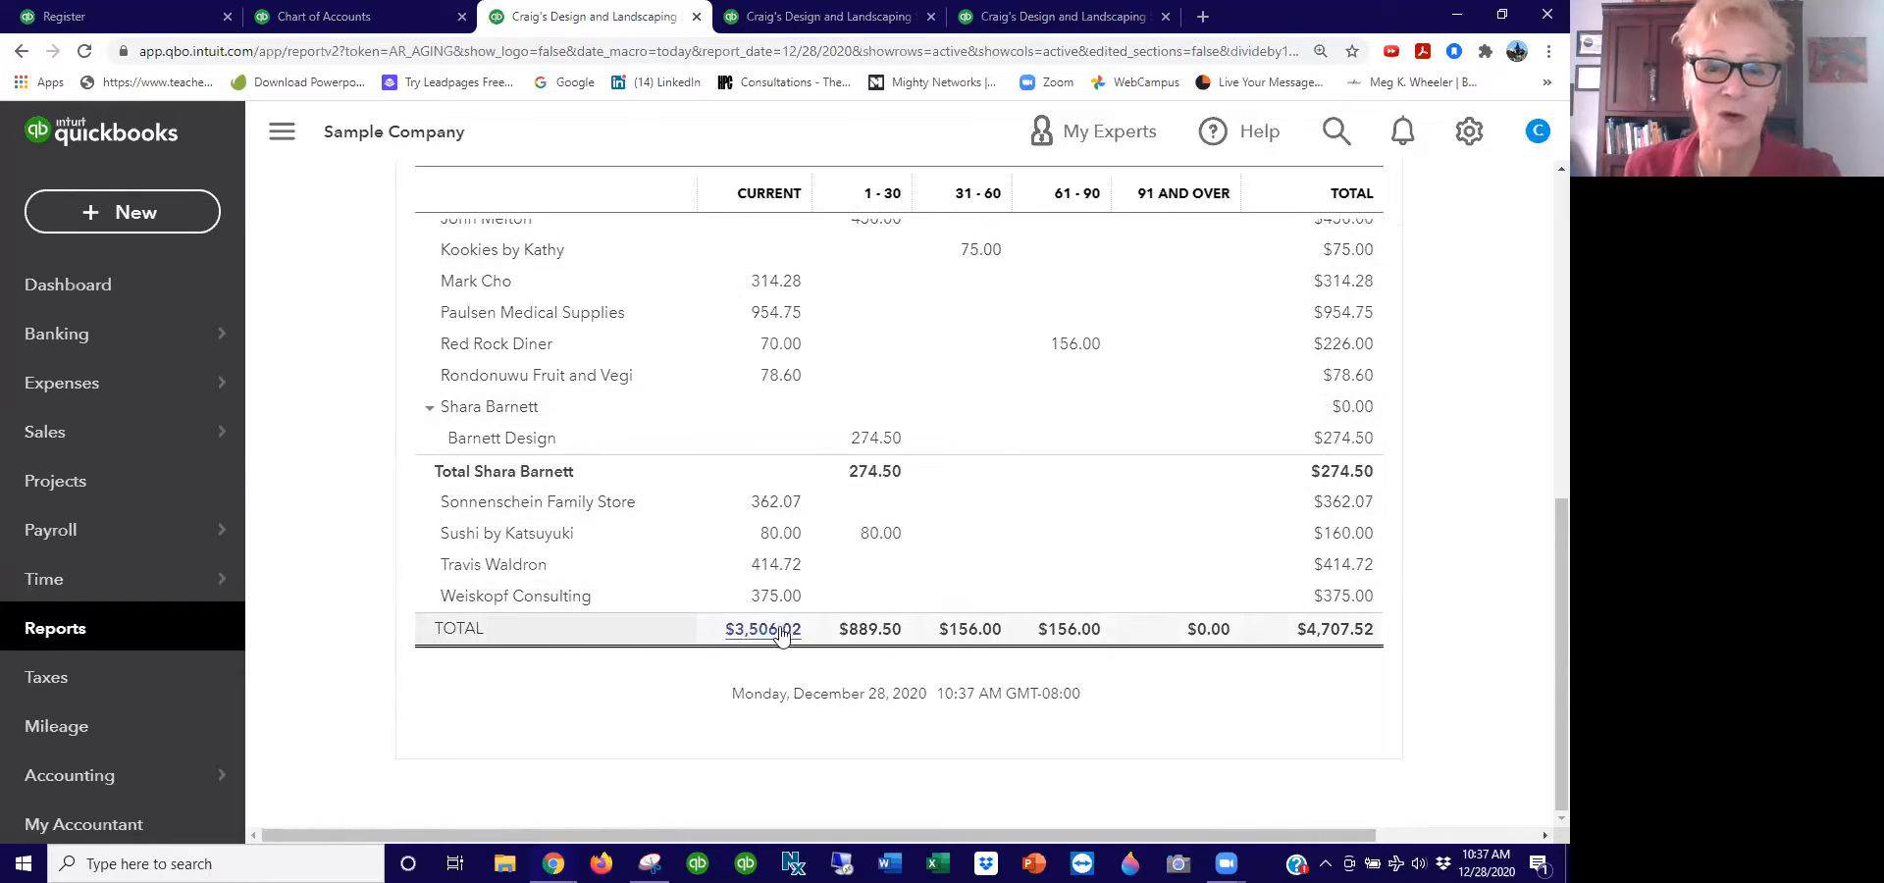
{"action": "scroll", "coordinate": [667, 578], "scroll_direction": "up", "scroll_amount": 5}
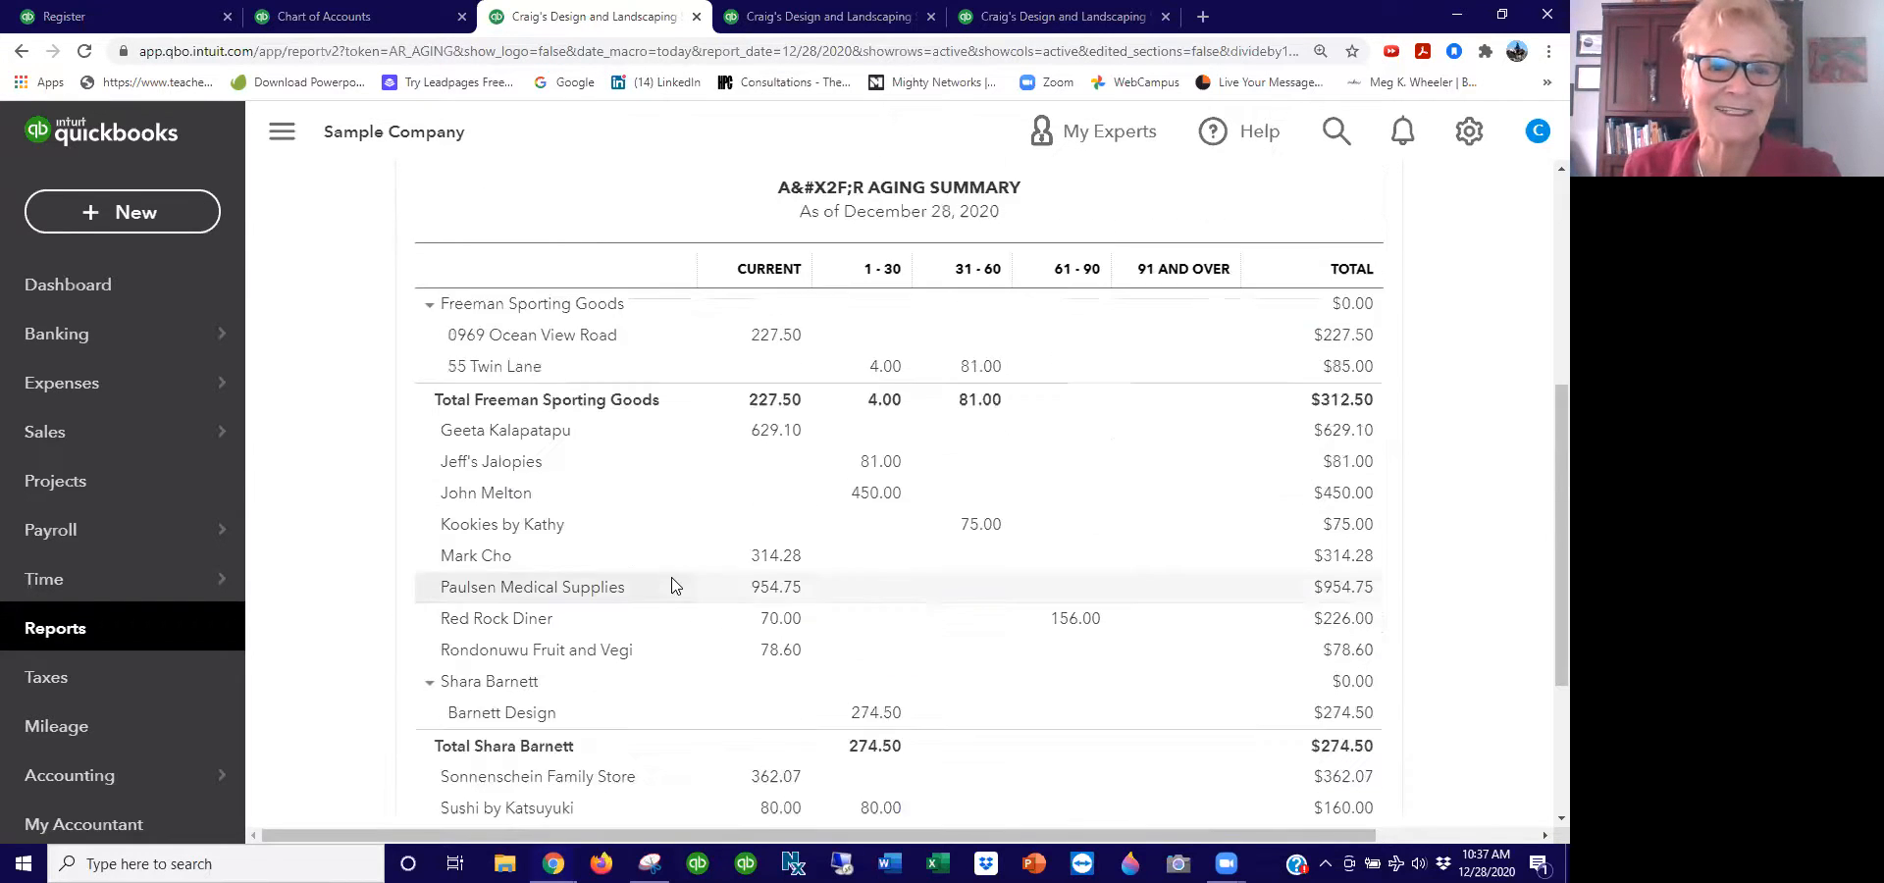
{"action": "scroll", "coordinate": [498, 539], "scroll_direction": "up", "scroll_amount": 2}
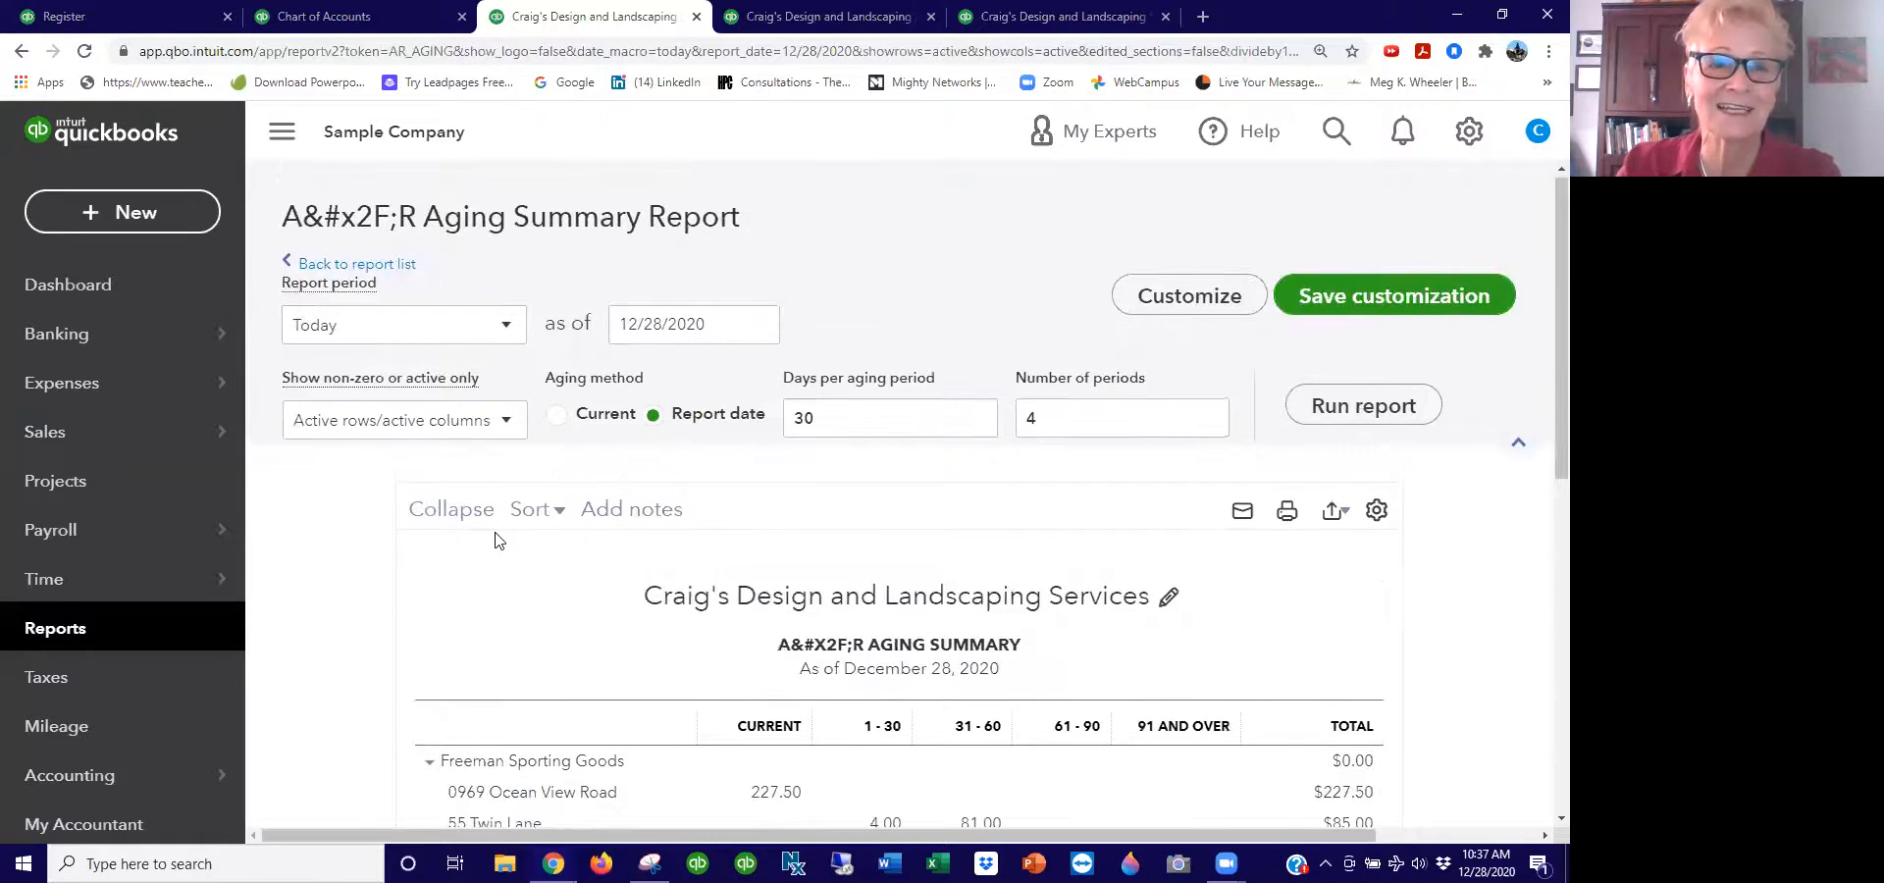